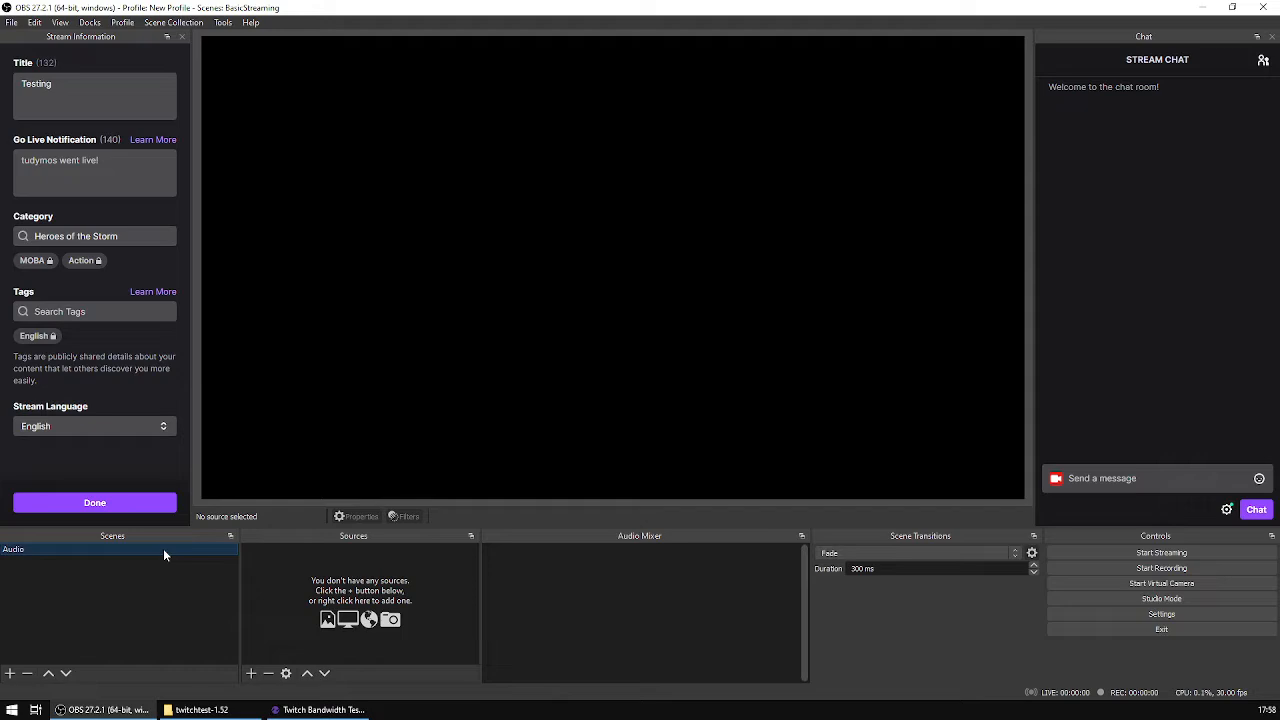
Step: Rename the Audio scene to "Scene"
right_click(64, 555)
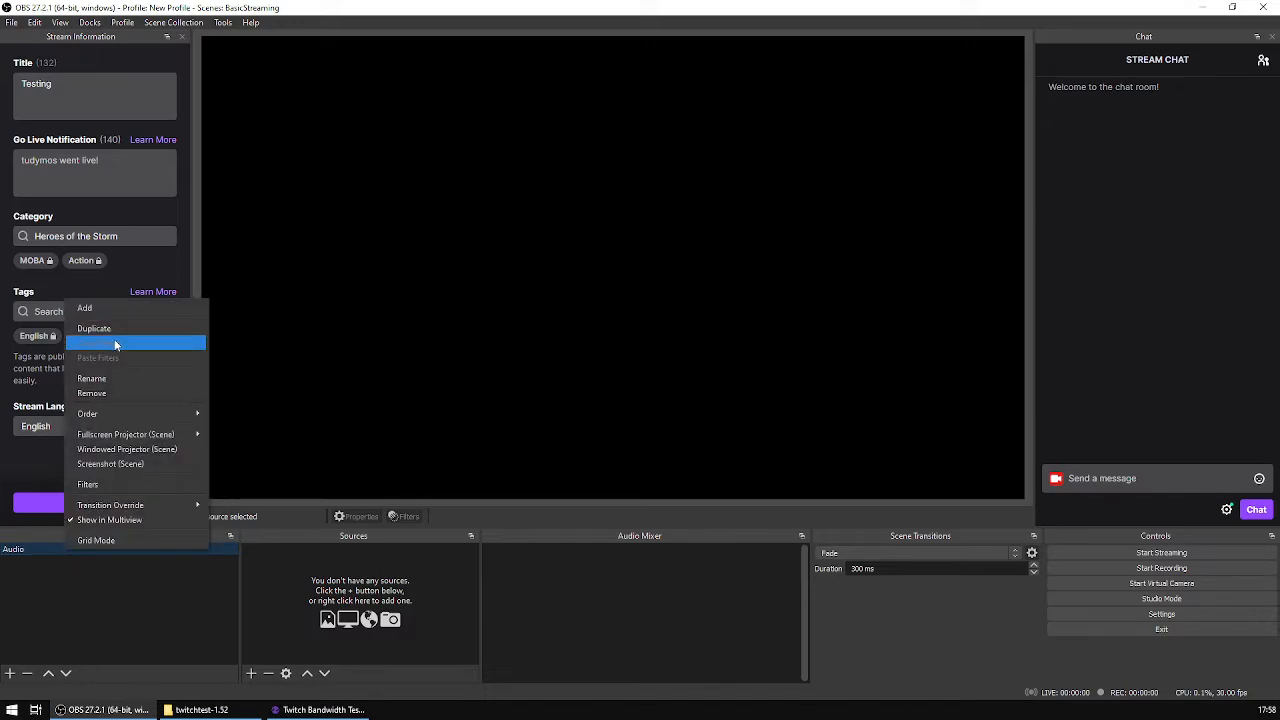
left_click(125, 380)
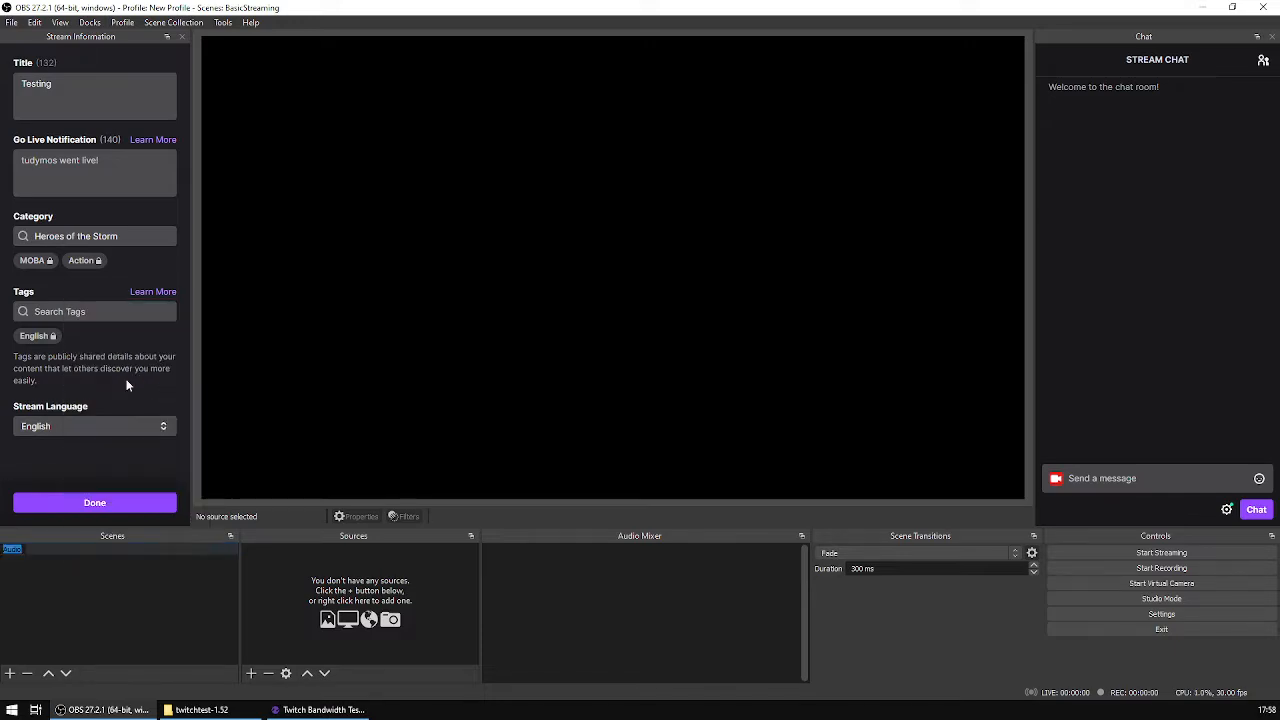
type("Scene")
key("Return")
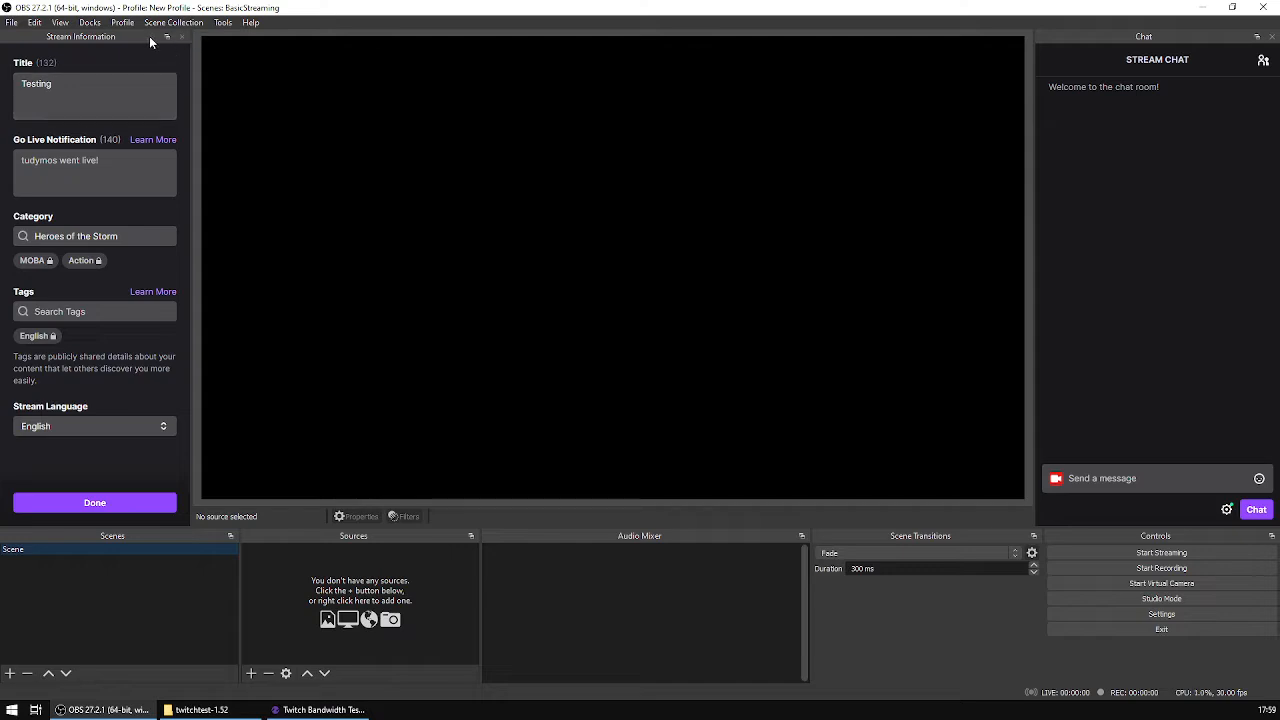
Step: Close the Stream Information and Chat docks and bring both of them back
left_click(180, 36)
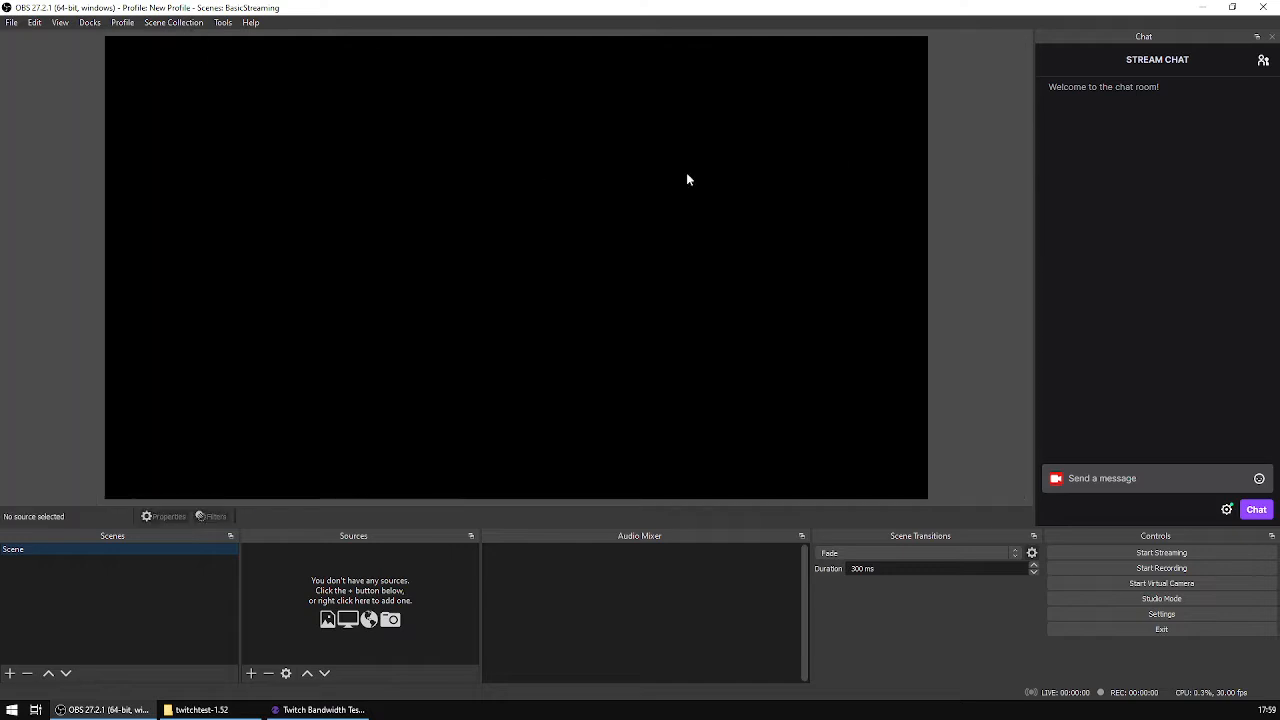
left_click(1273, 37)
left_click(91, 26)
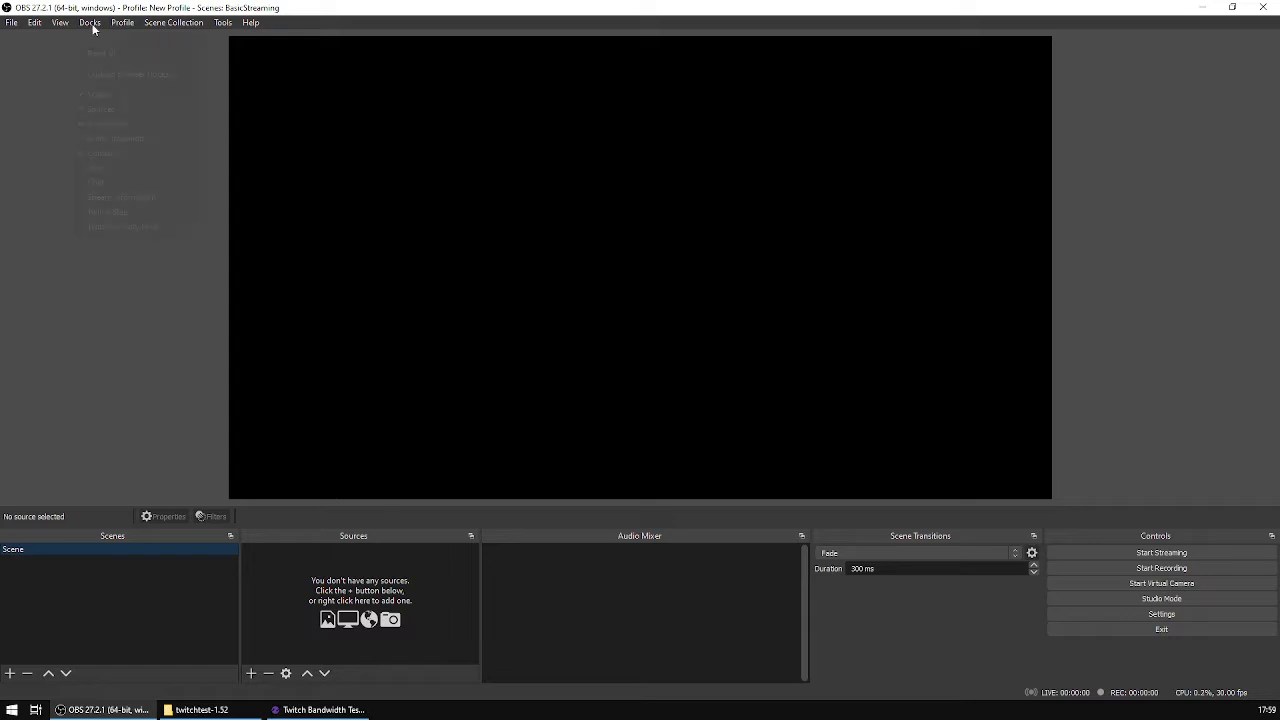
left_click(112, 184)
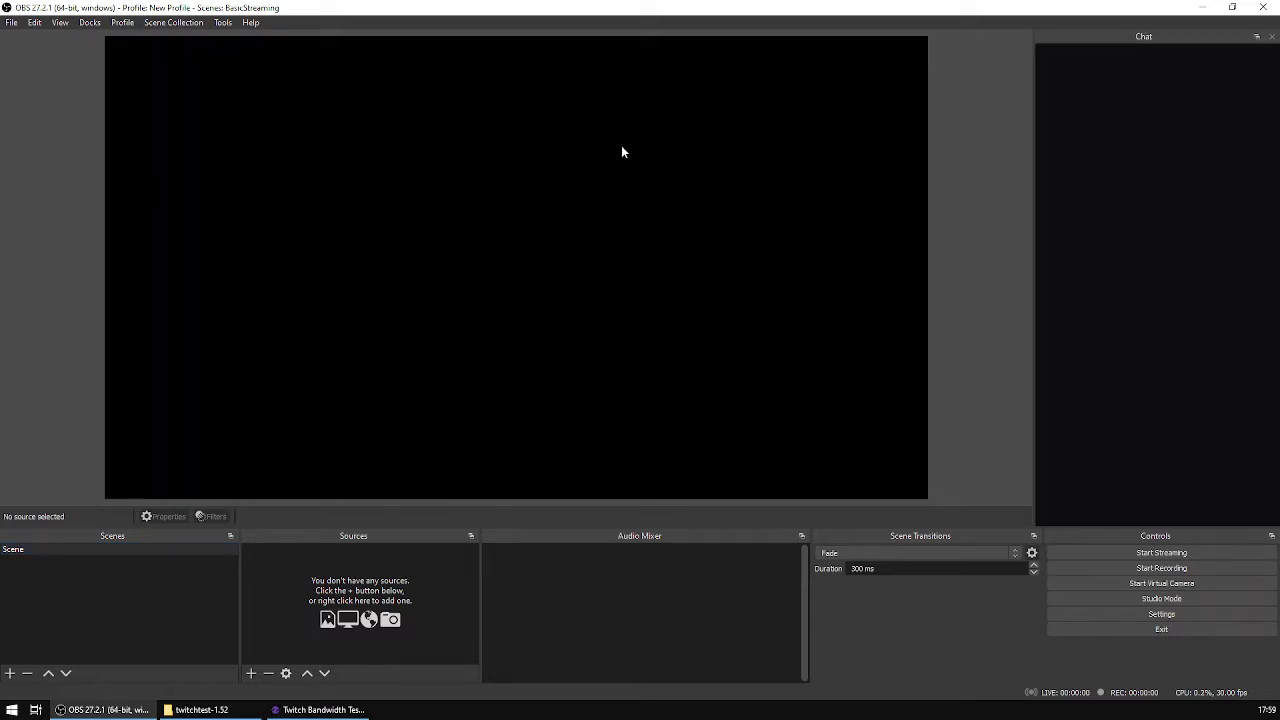
left_click(90, 23)
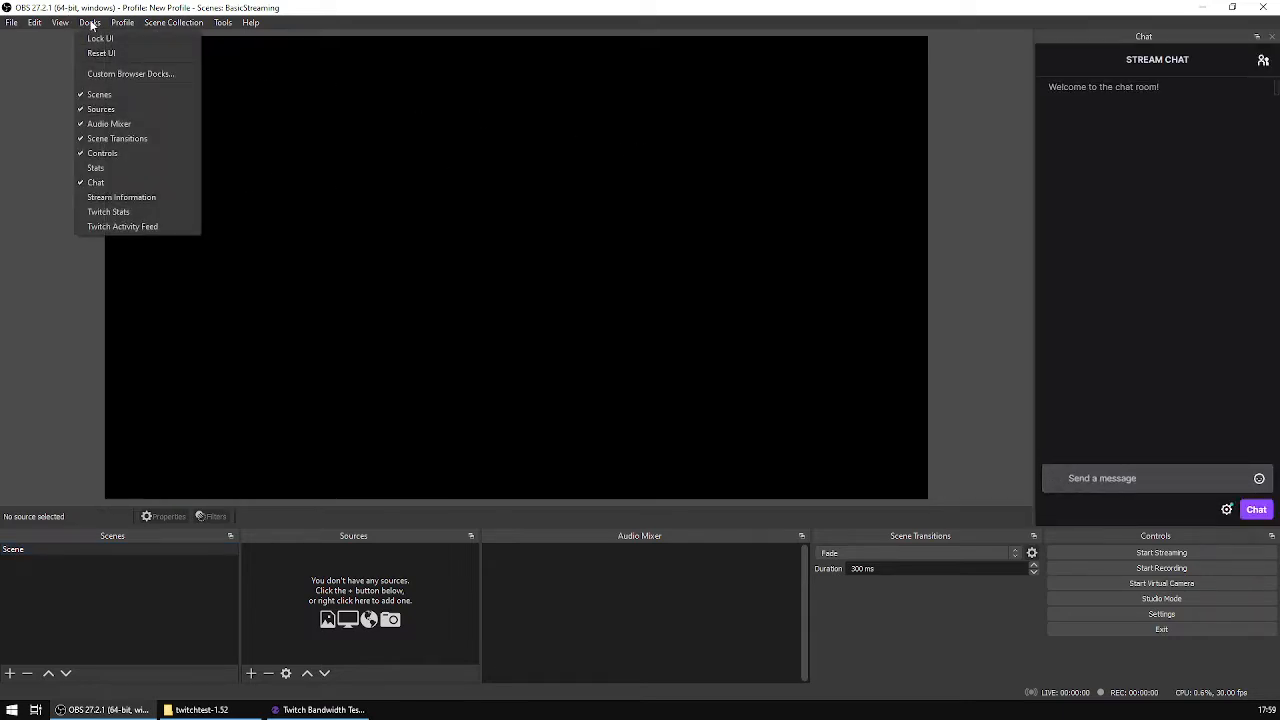
left_click(124, 198)
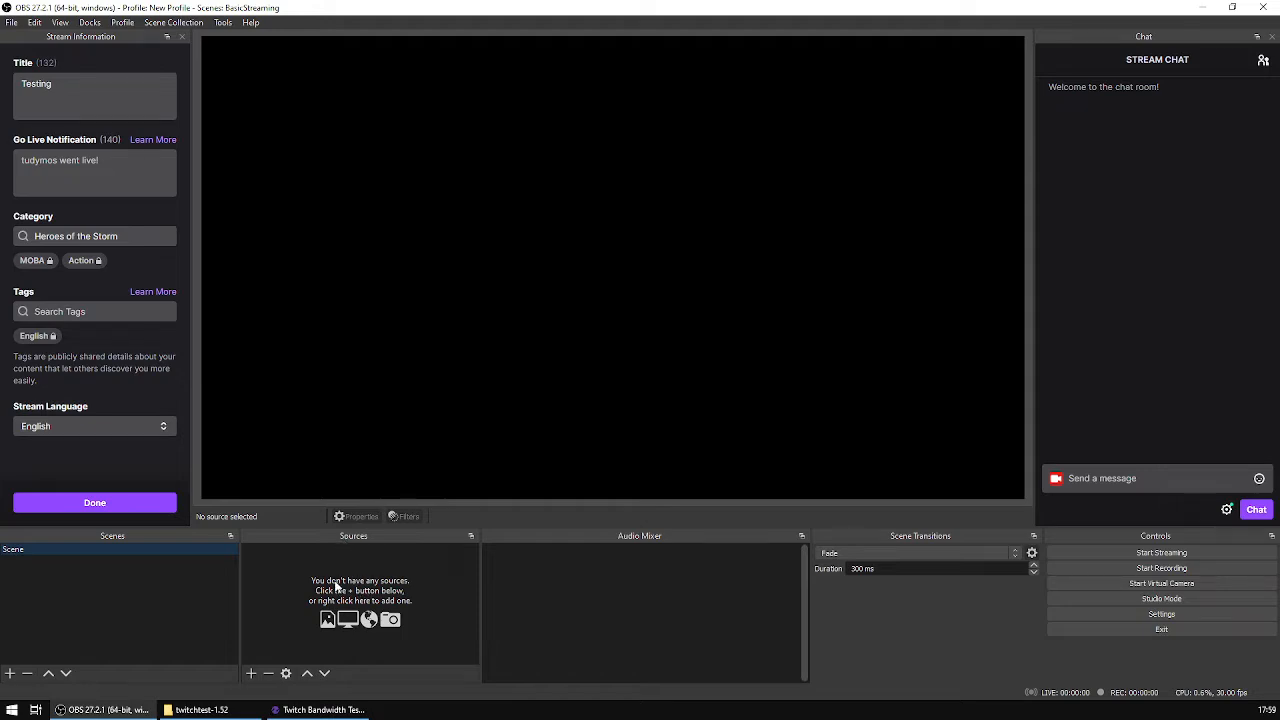
Step: Add a new Game Capture source named "Heroes Game" to the scene
left_click(251, 674)
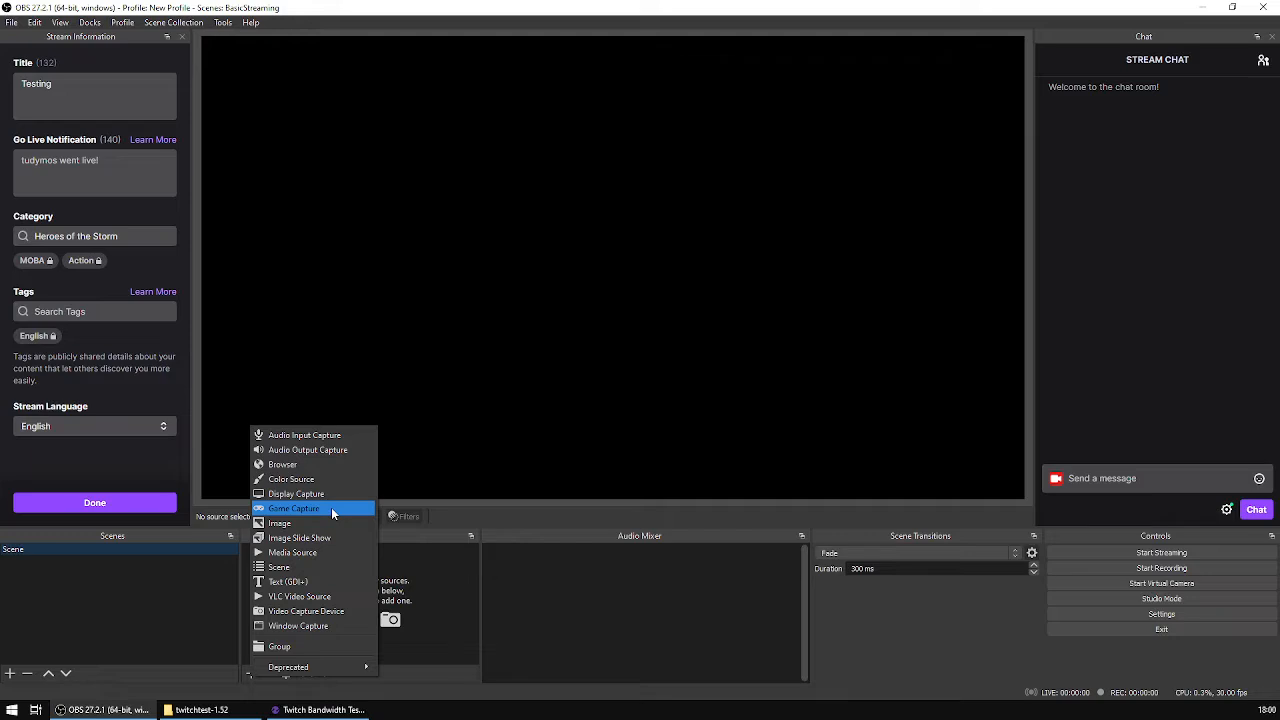
left_click(333, 510)
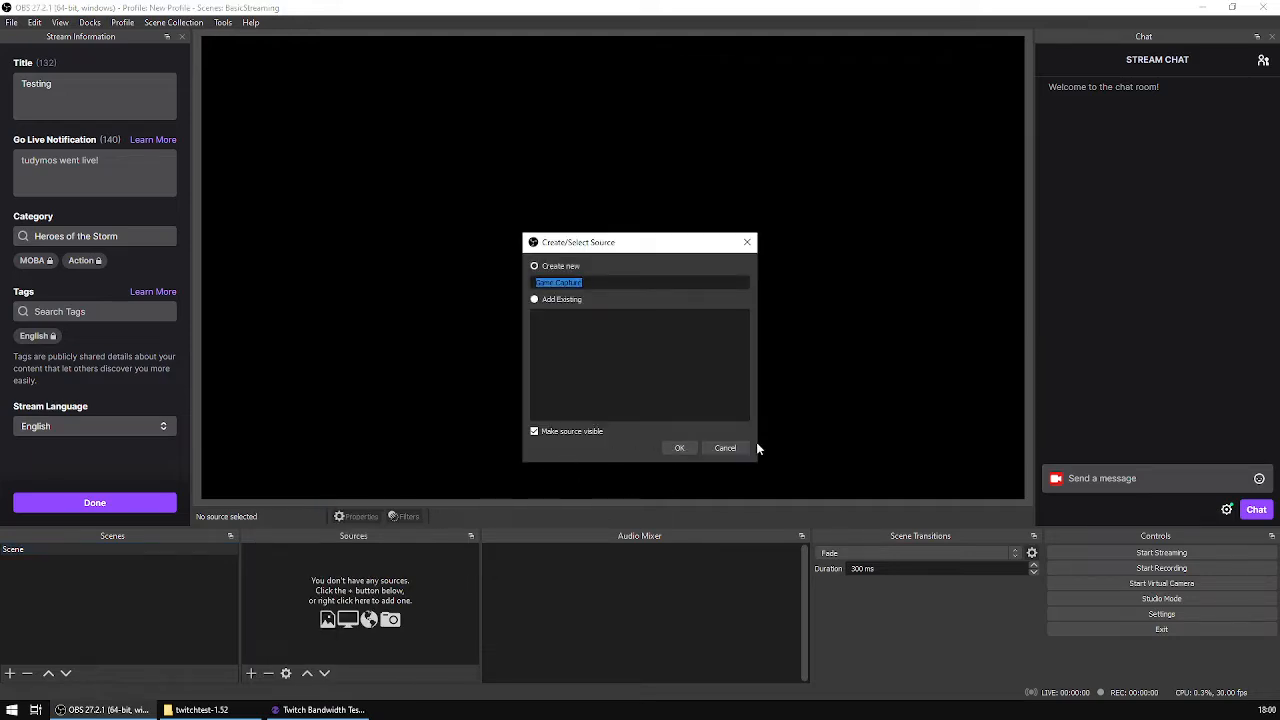
type("Heroes Game")
left_click(679, 449)
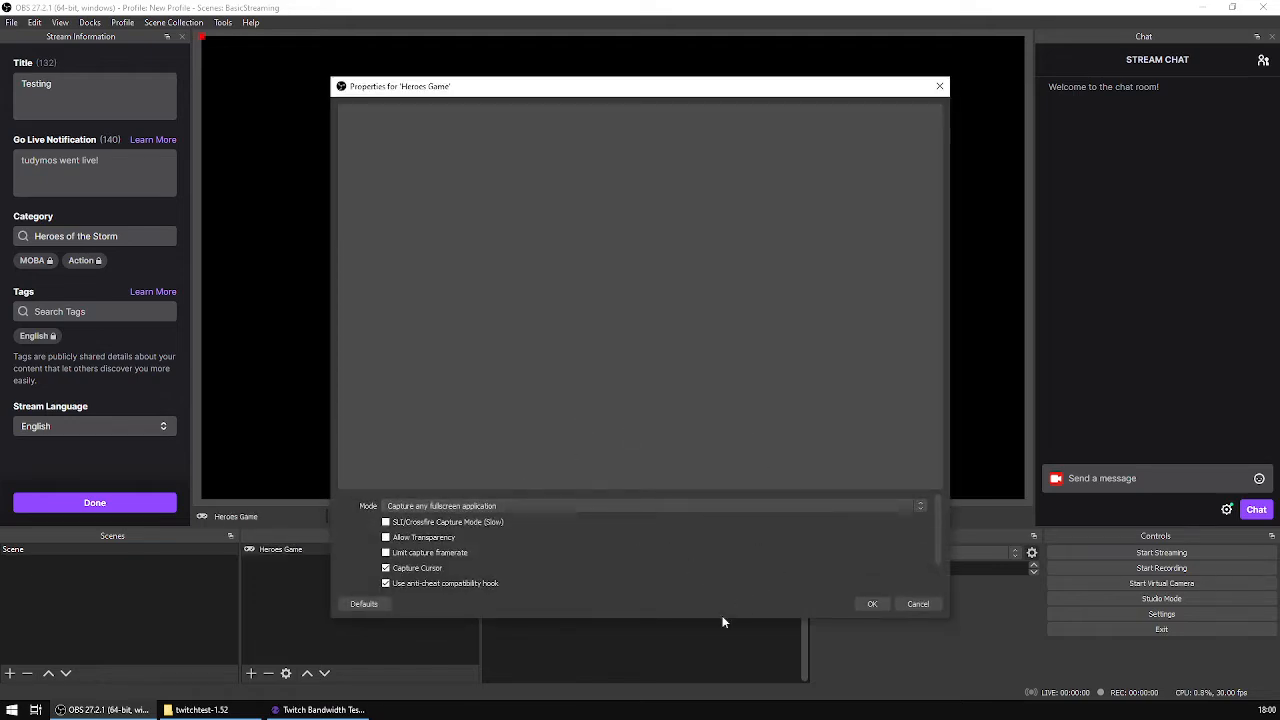
Step: Set Heroes Game to capture the specific Heroes of the Storm window, with match priority "Window title must match"
left_click_drag(723, 500, 716, 387)
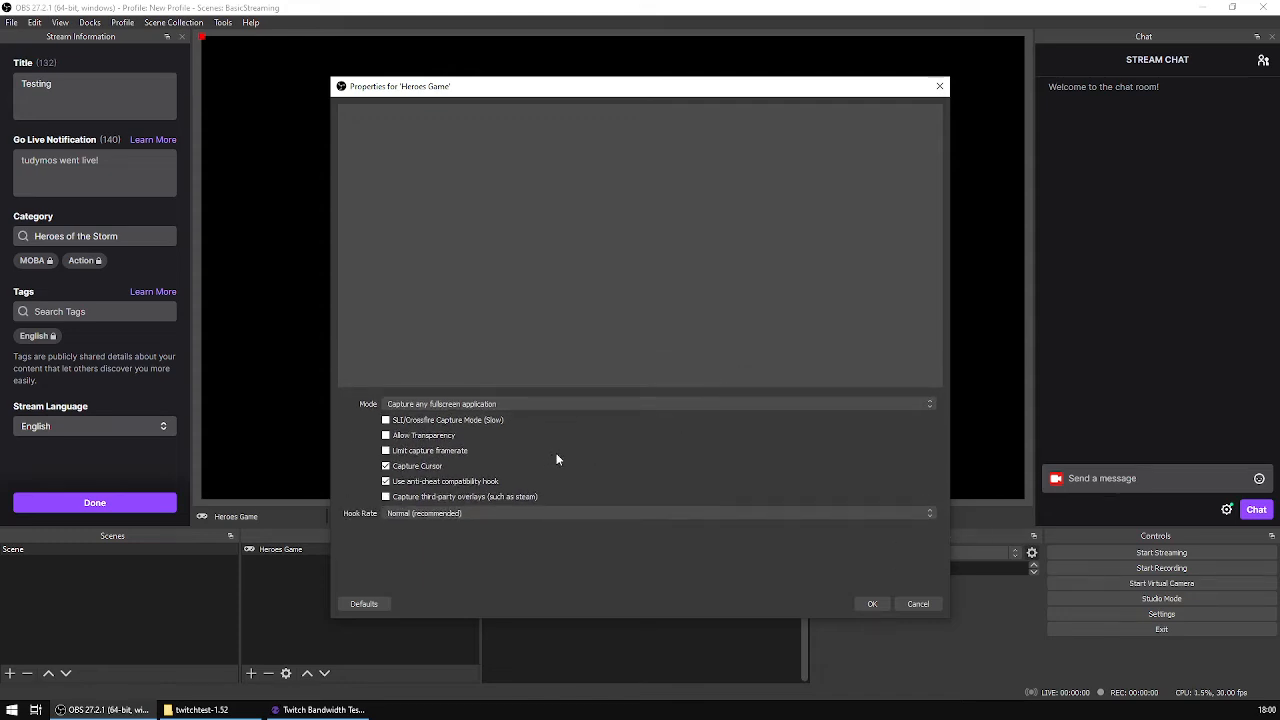
left_click(540, 405)
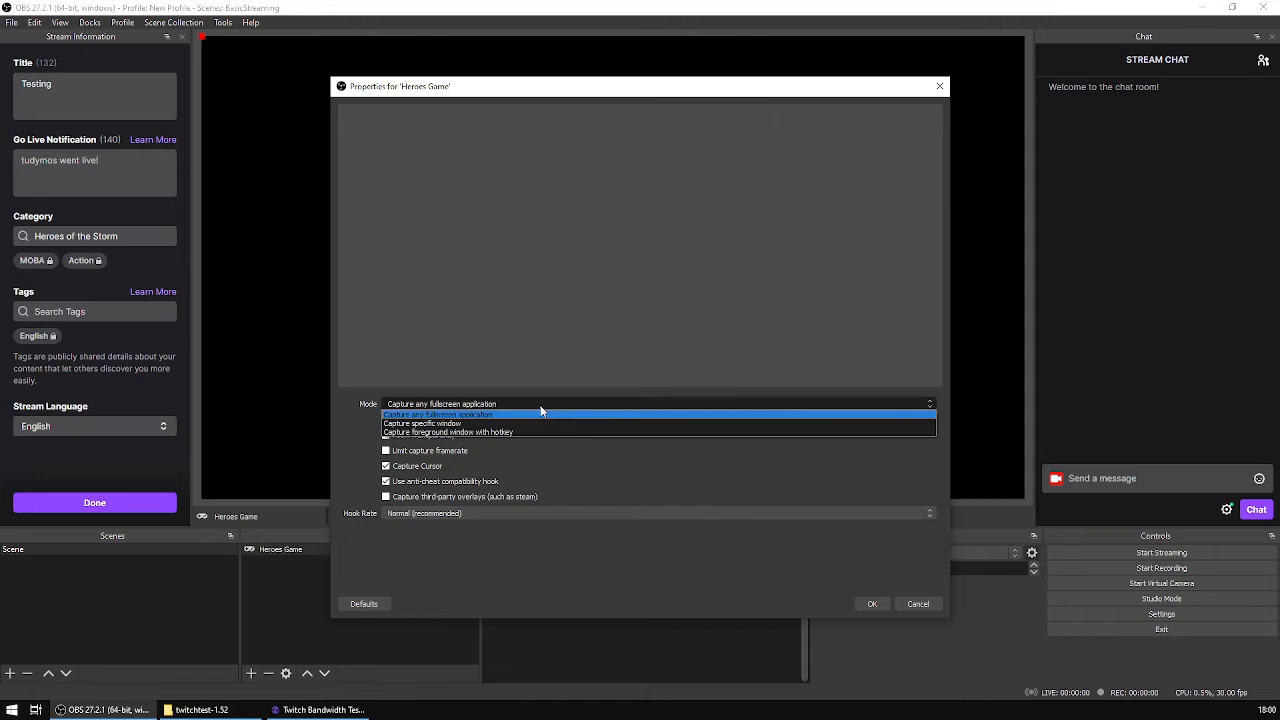
left_click(457, 423)
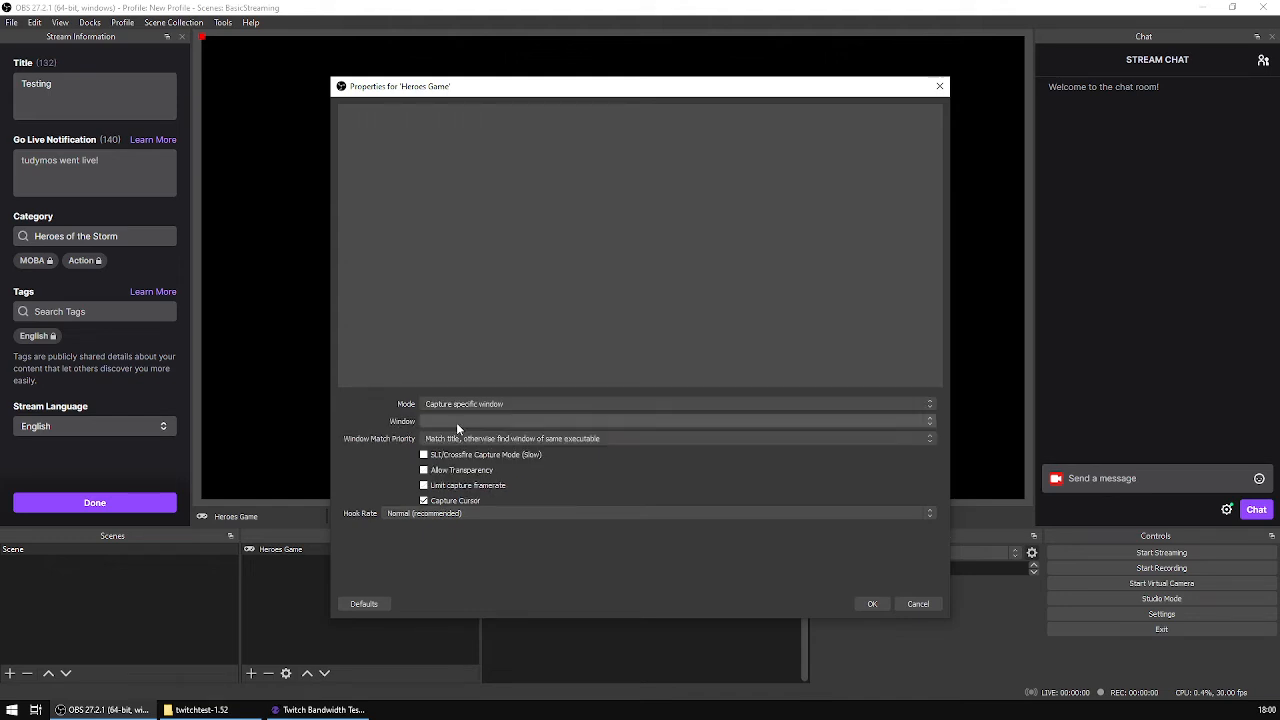
left_click(532, 421)
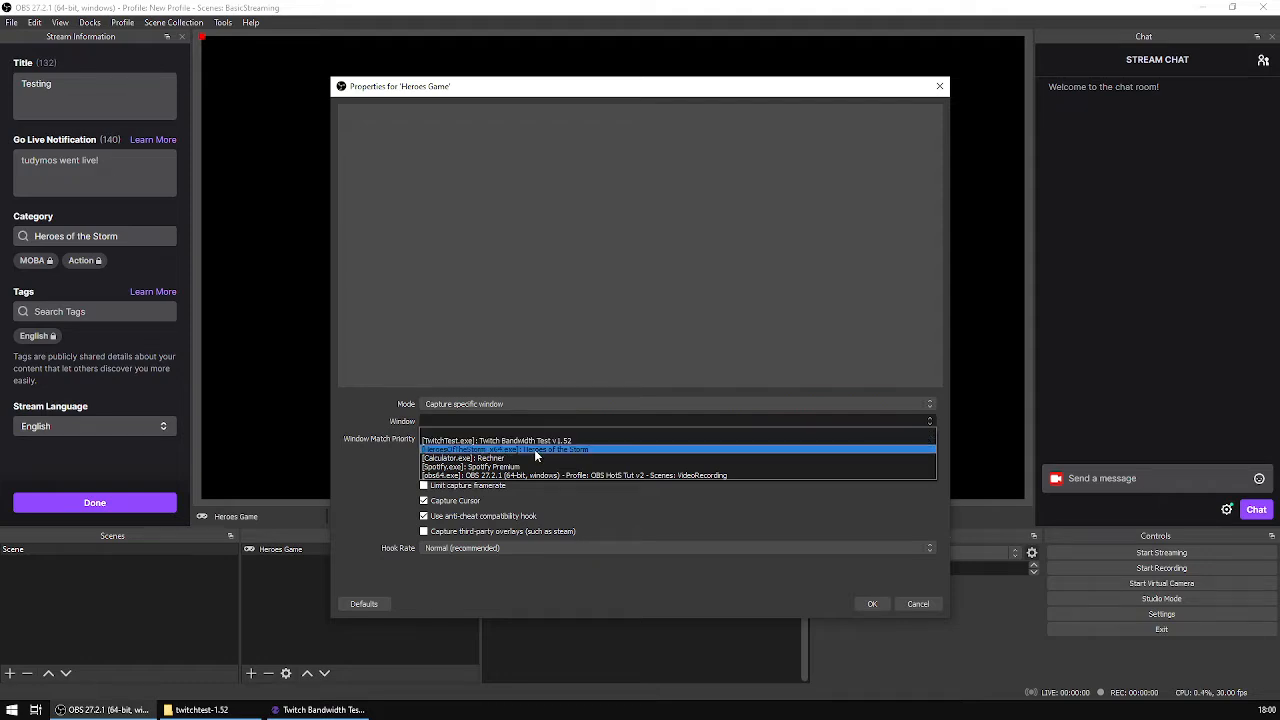
left_click(534, 449)
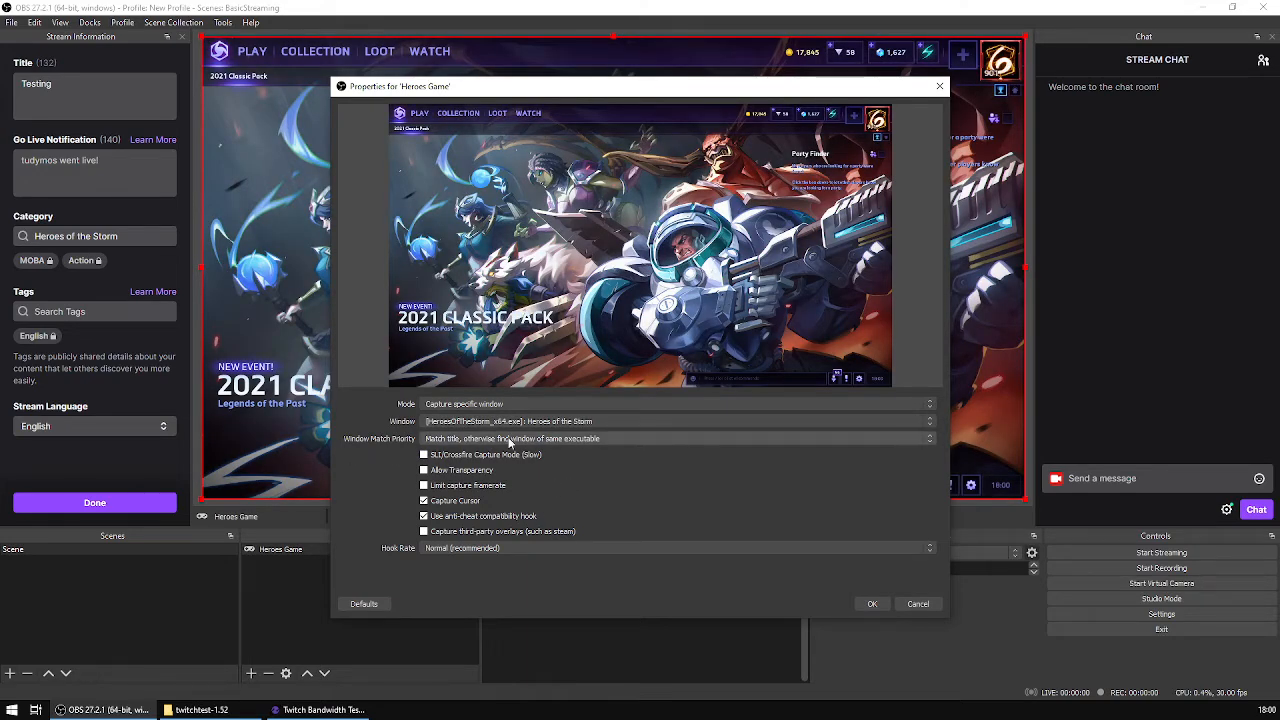
left_click(509, 441)
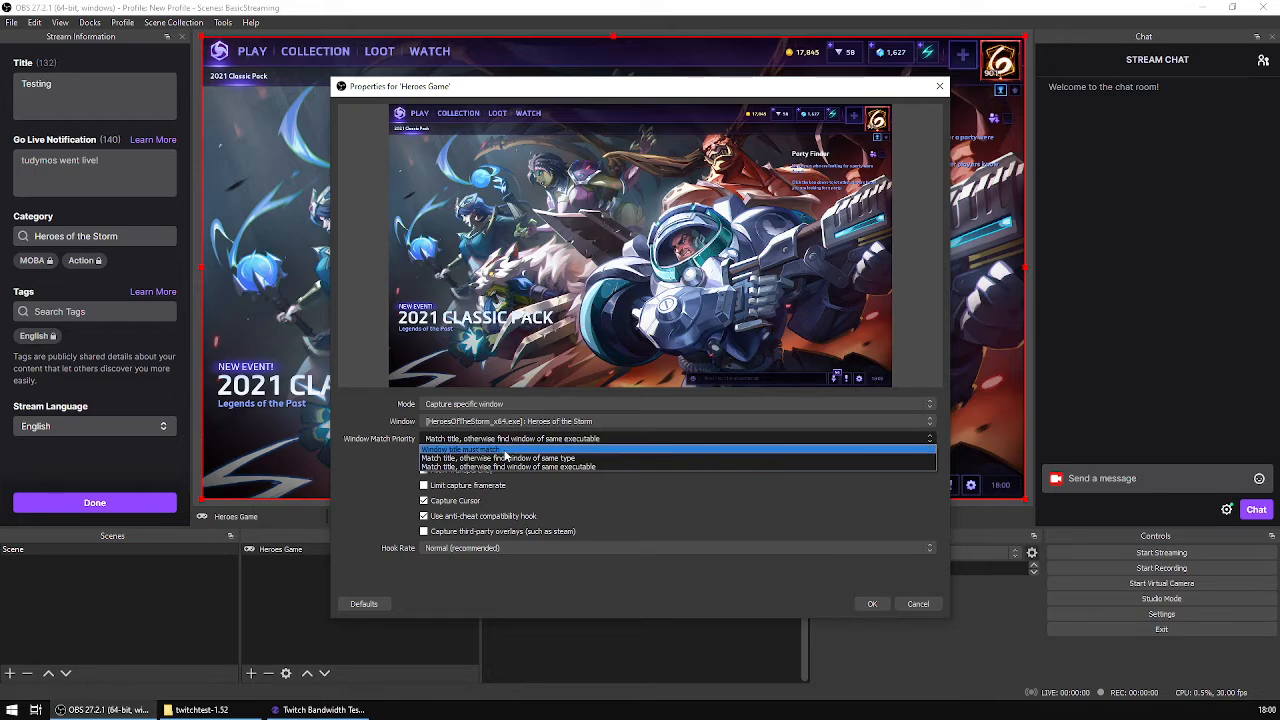
left_click(504, 450)
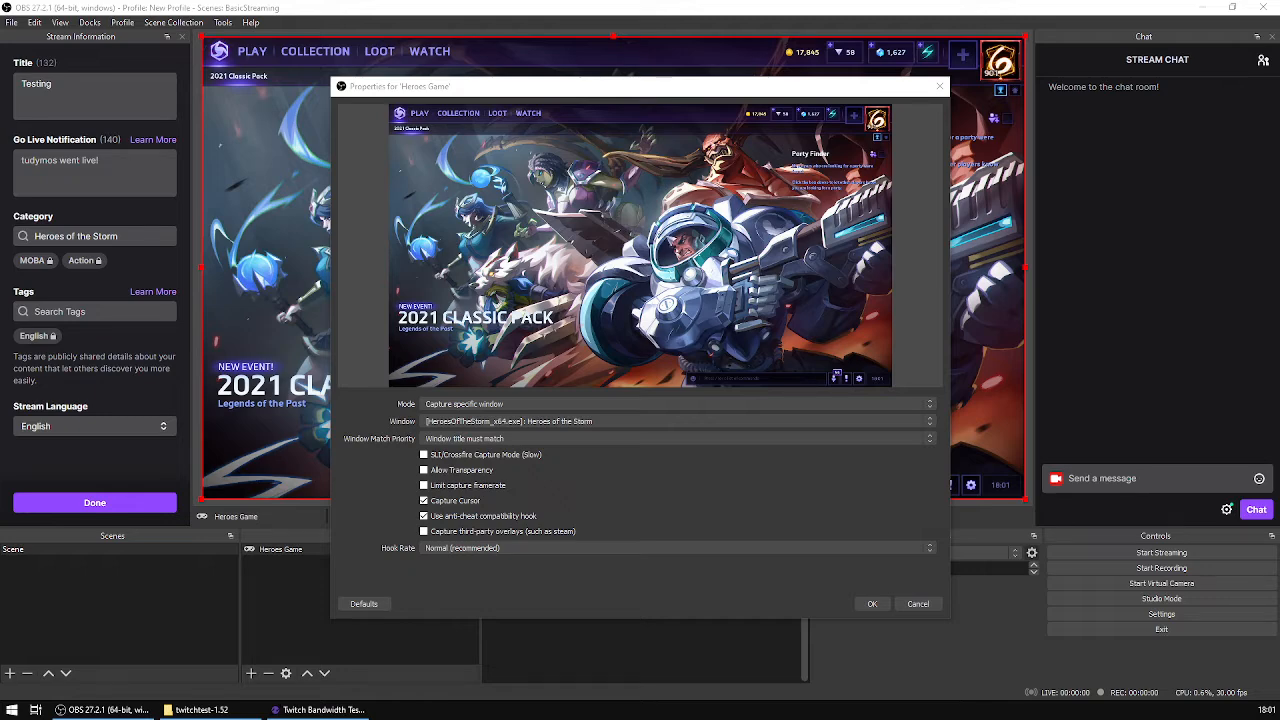
Step: Turn cursor capture off and back on for the Heroes Game source to compare the preview
left_click(469, 503)
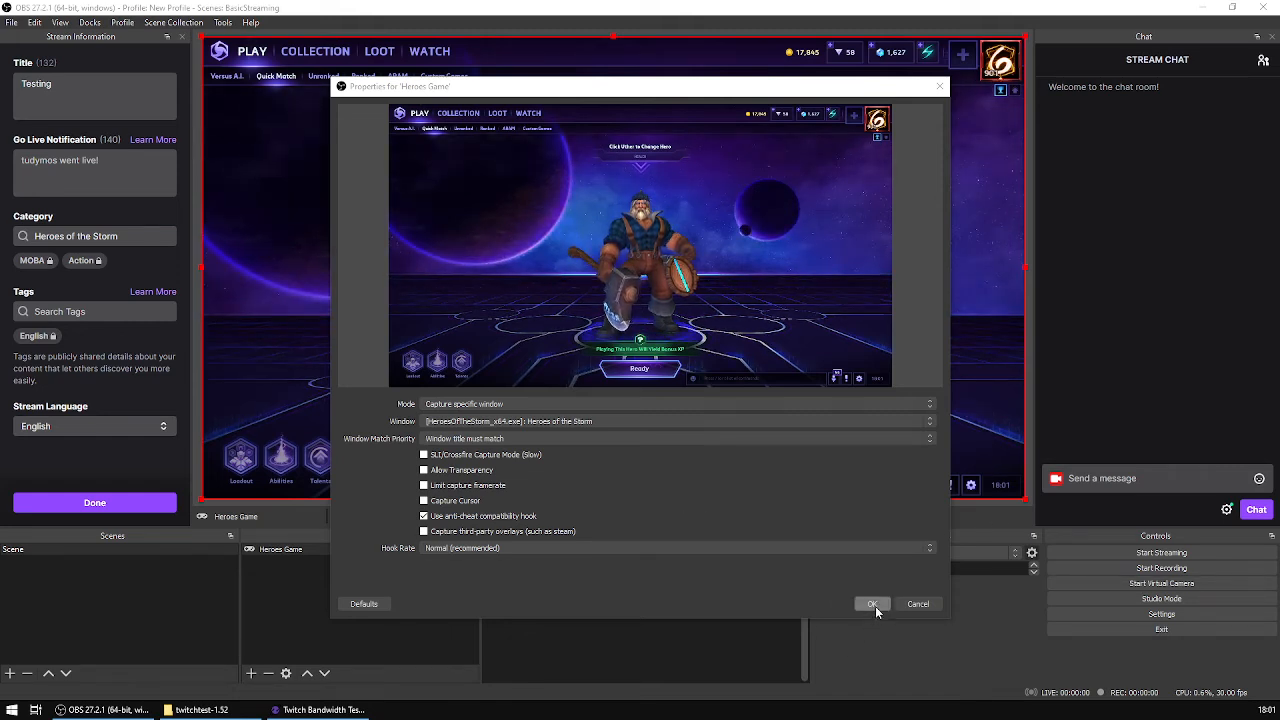
left_click(426, 505)
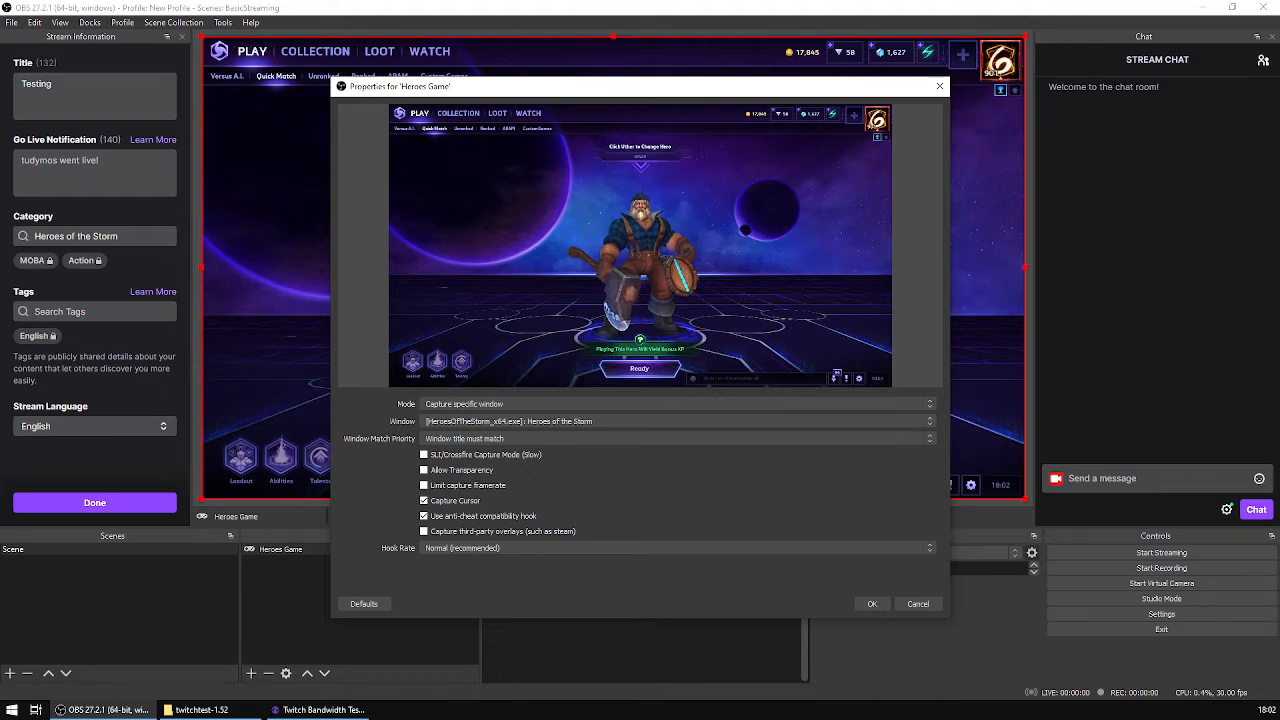
key("alt+Tab")
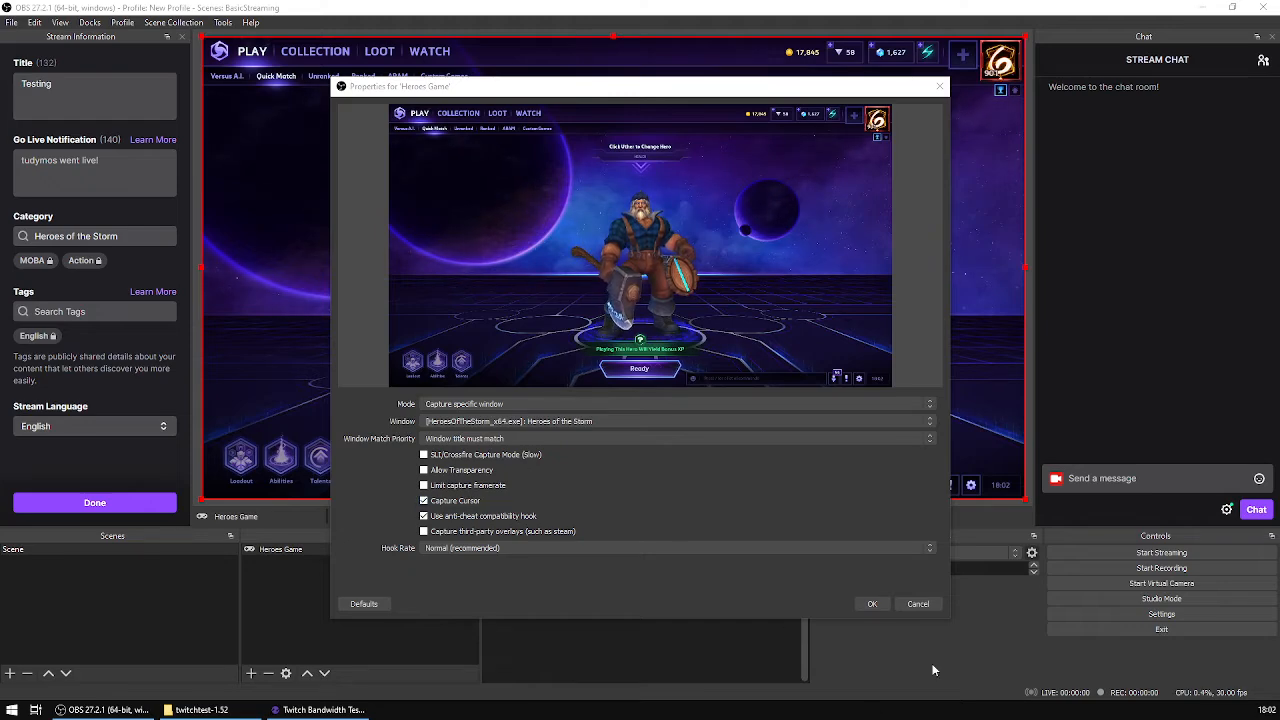
Step: Accept the capture properties, try the Heroes Game source's lock on and off, and leave the source locked
left_click(870, 606)
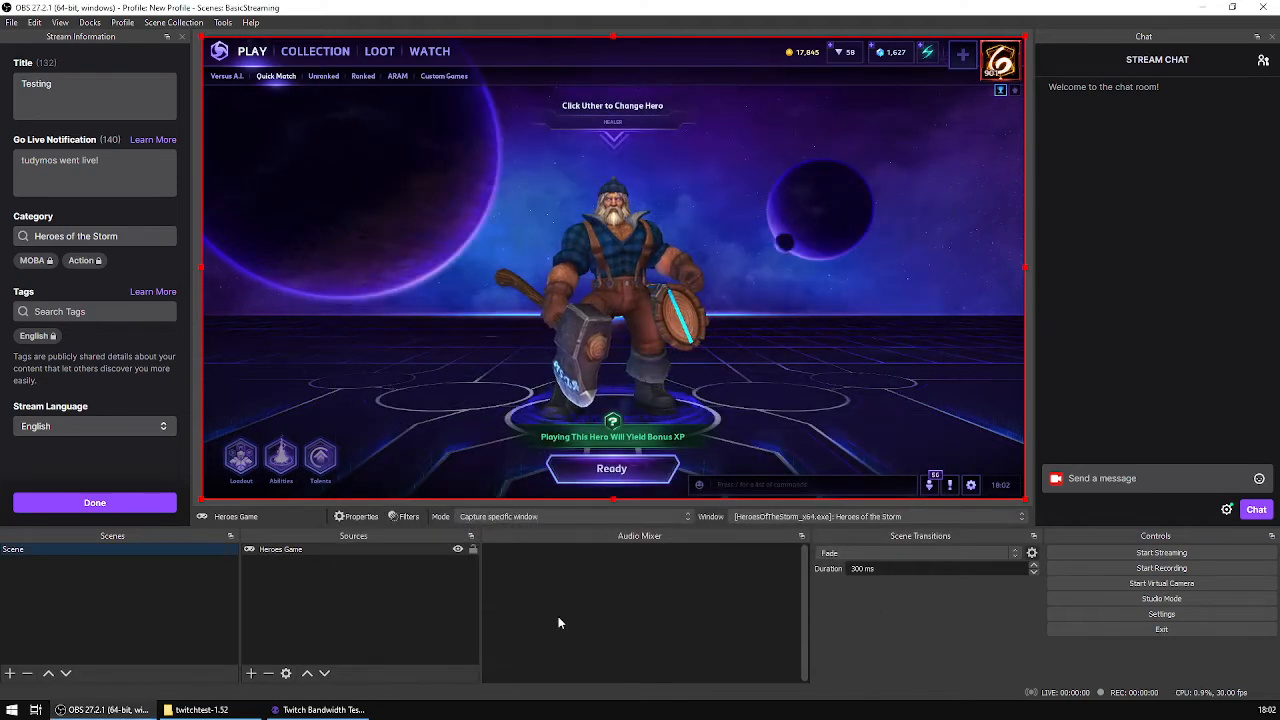
left_click(473, 551)
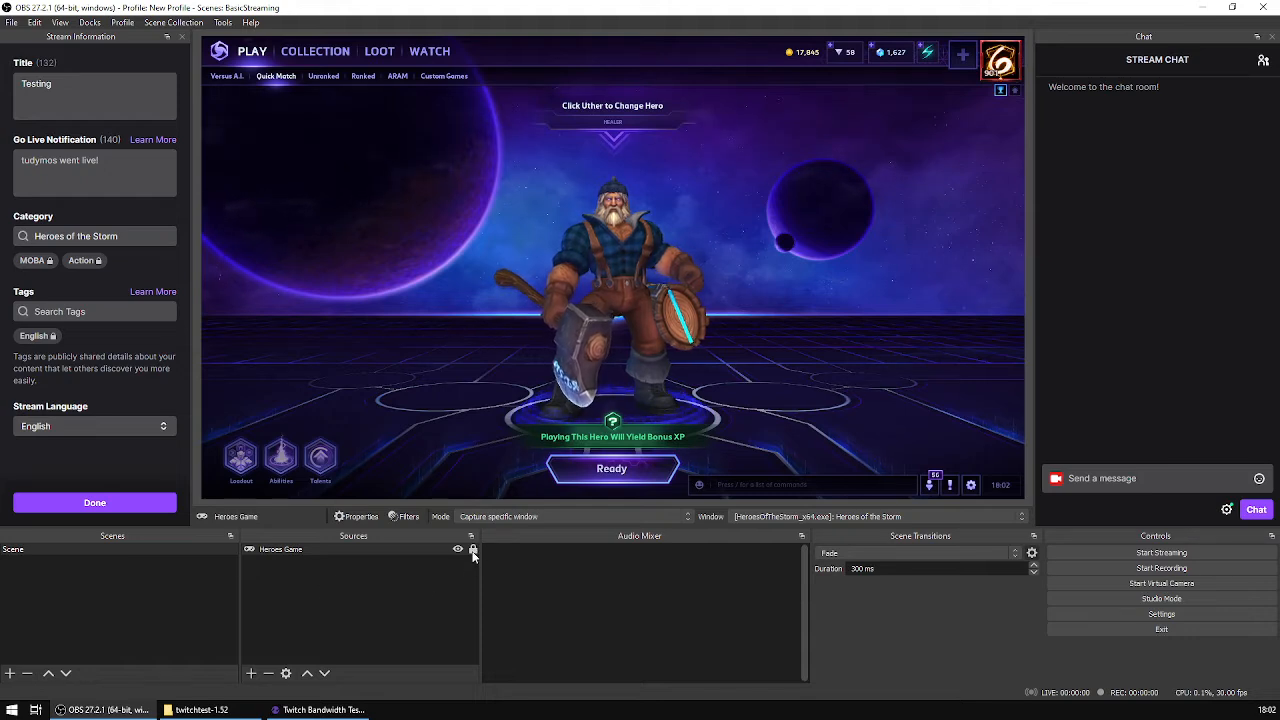
left_click(473, 551)
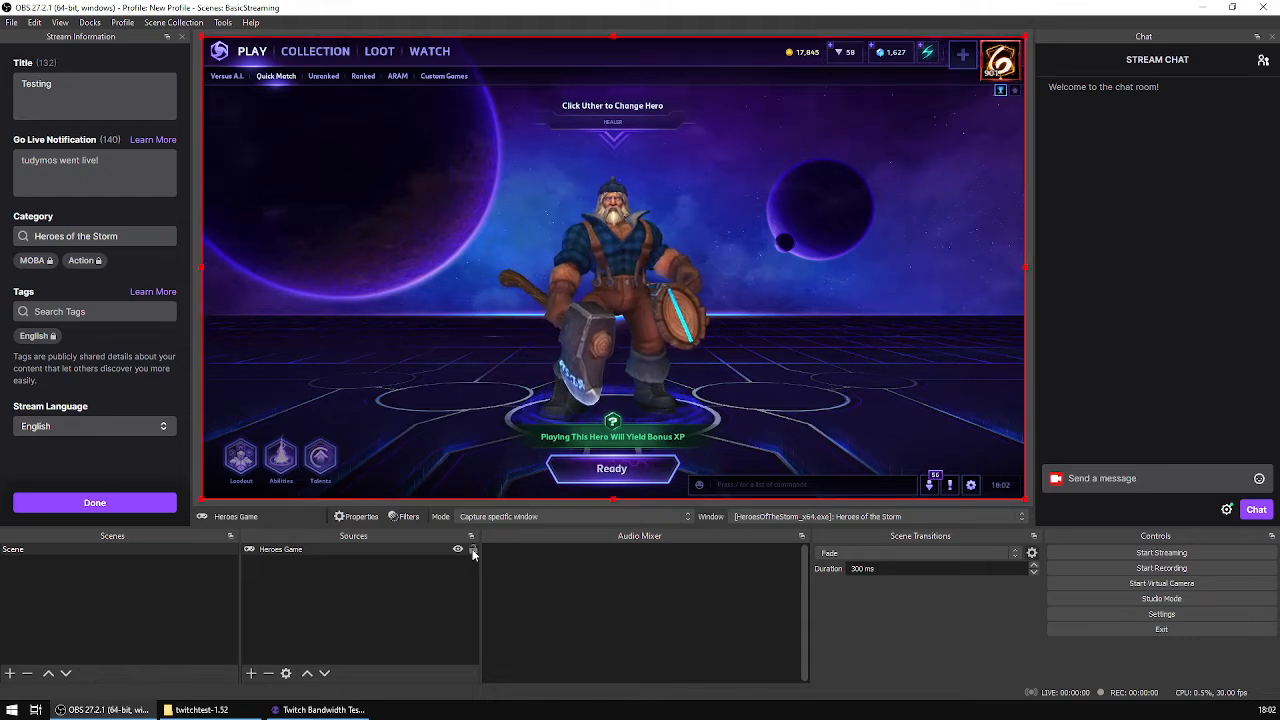
left_click(473, 551)
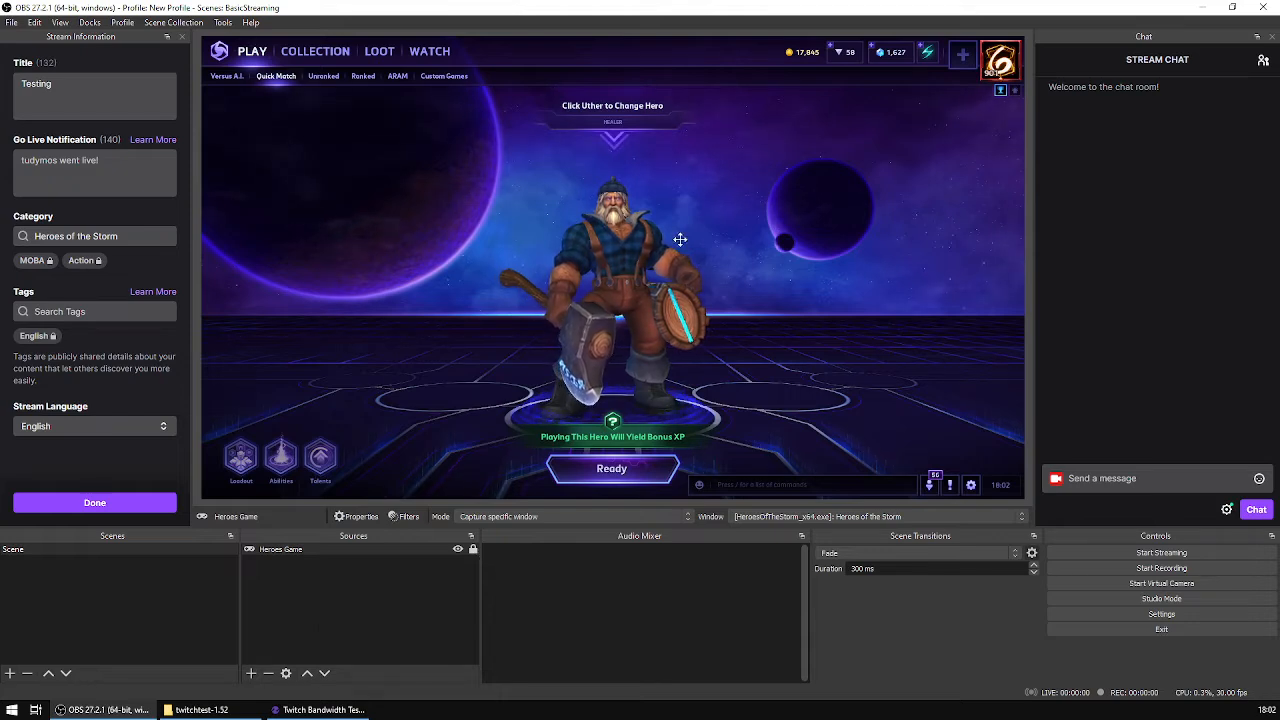
left_click(473, 551)
left_click_drag(549, 305, 601, 296)
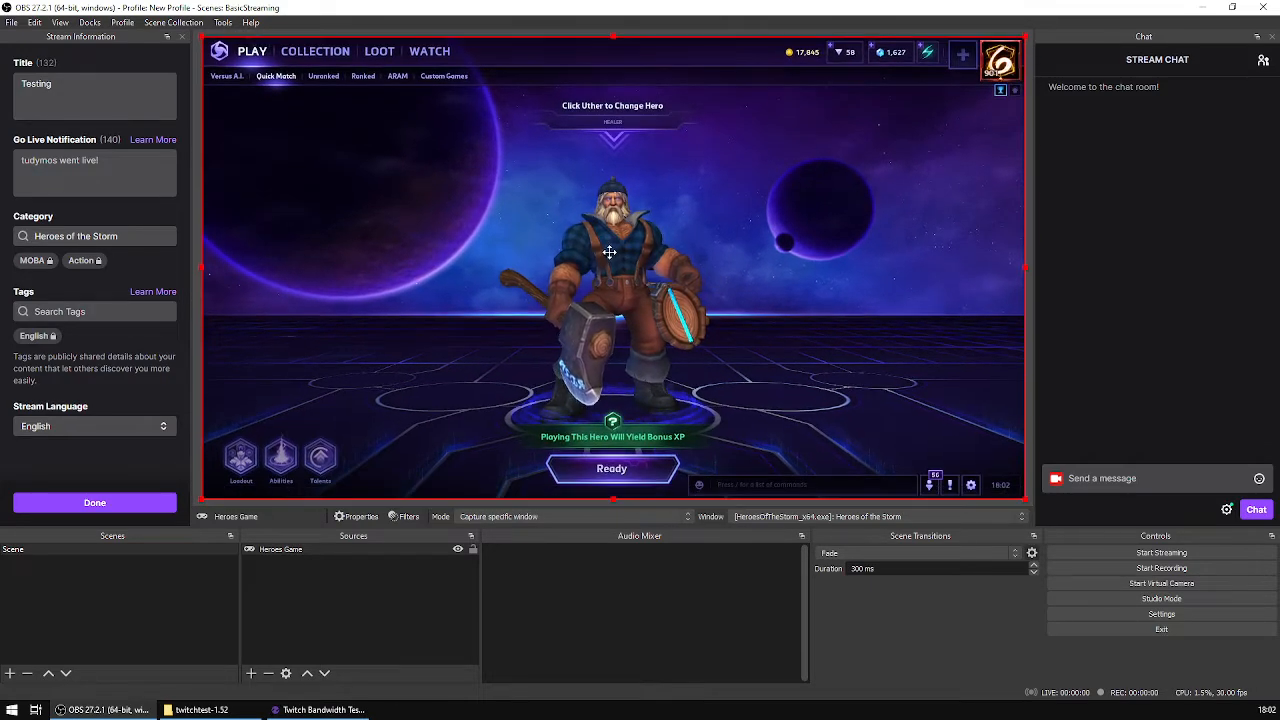
left_click(473, 550)
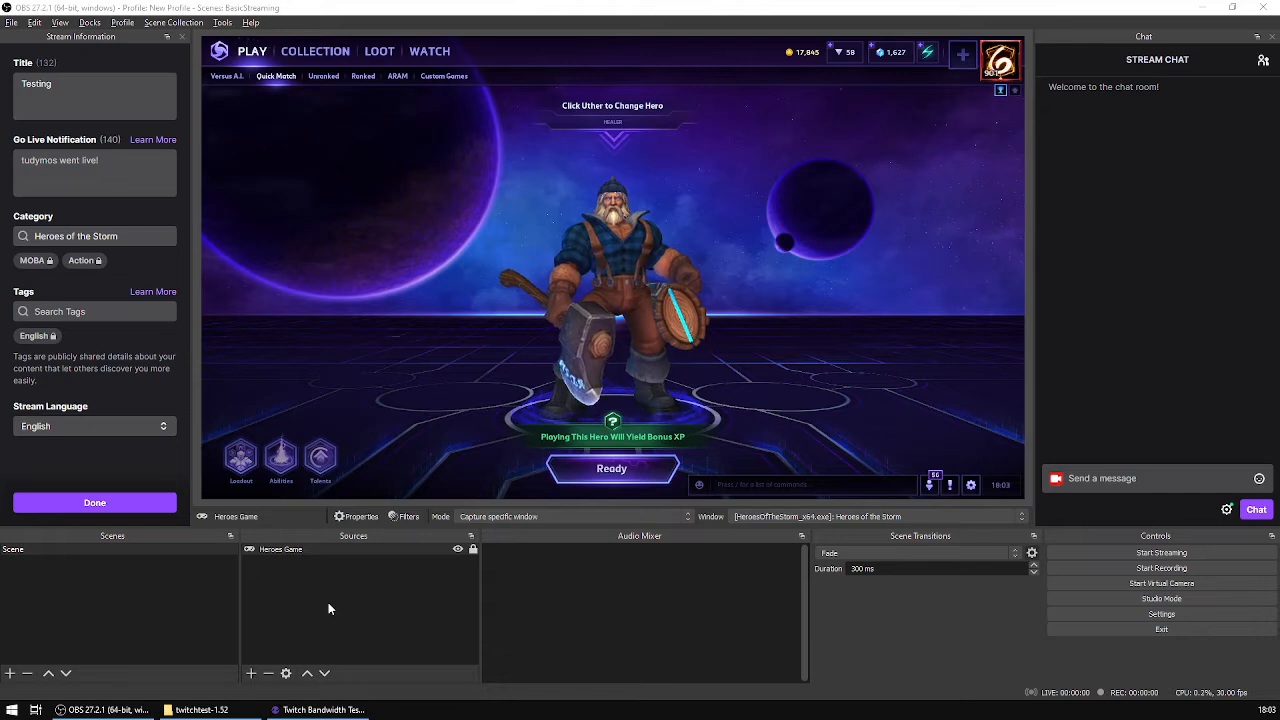
Step: Add a new Image source named "avatar" to the scene
left_click(251, 674)
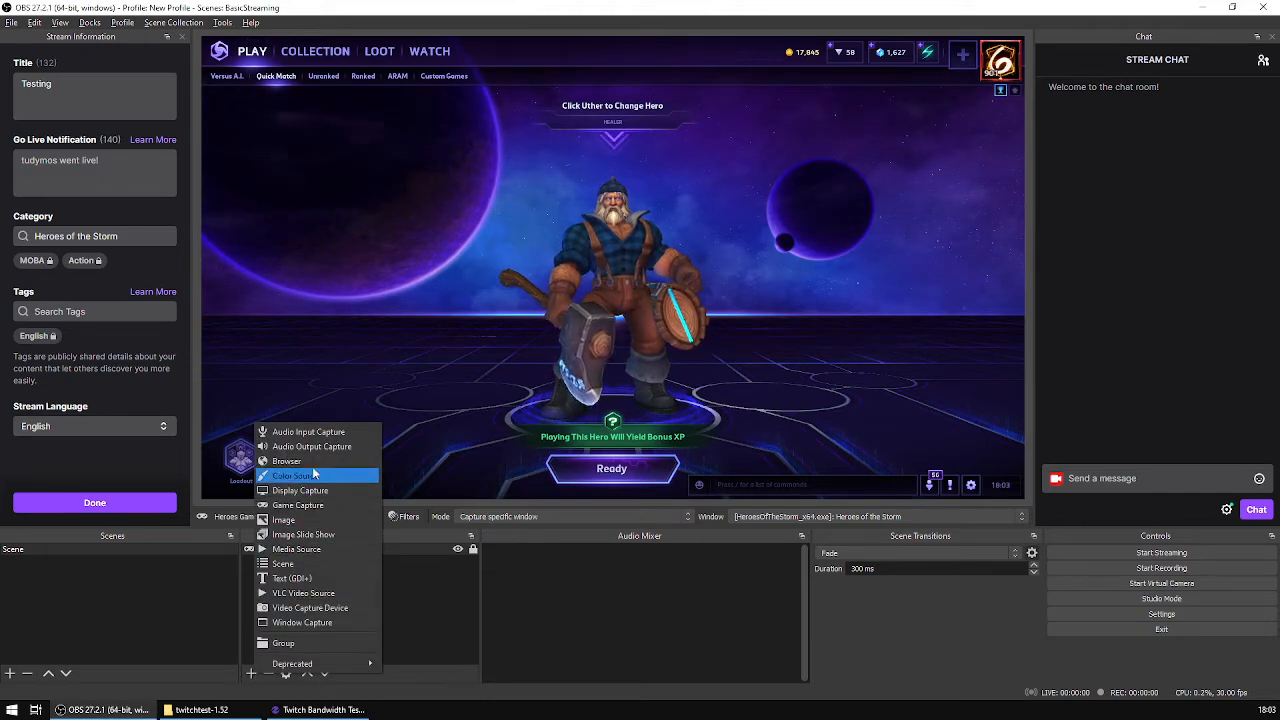
left_click(299, 521)
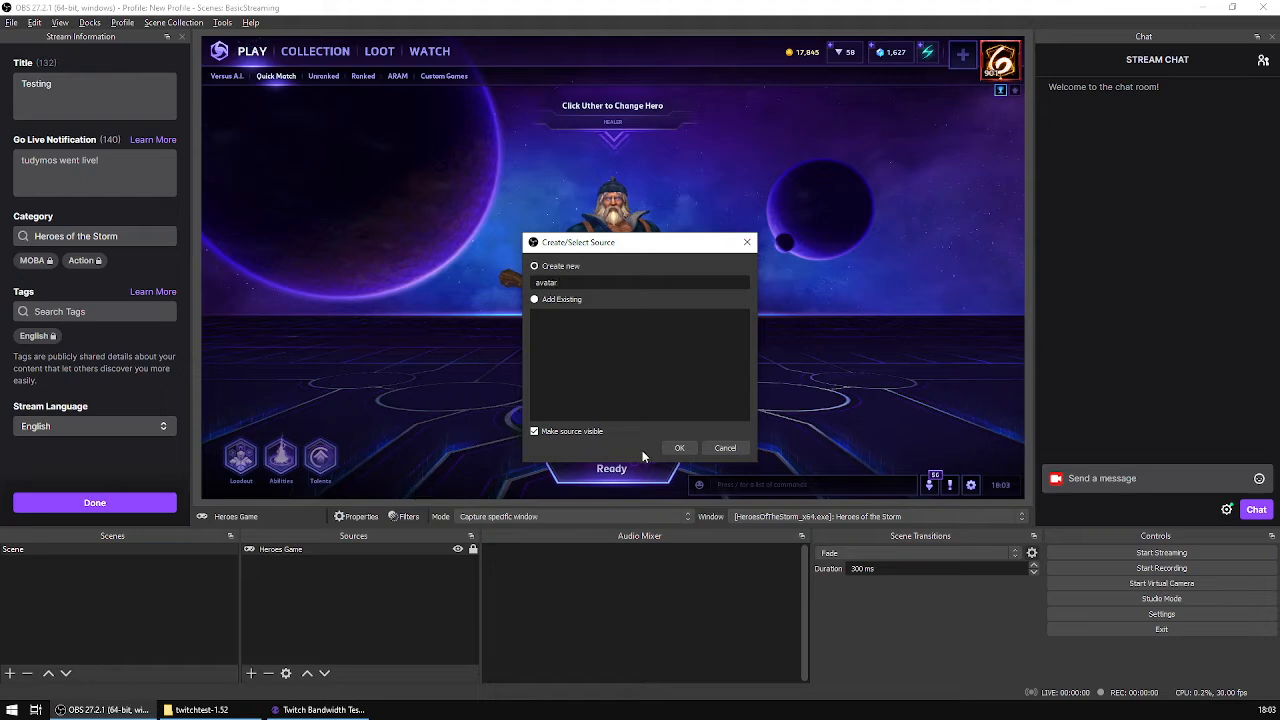
left_click(680, 448)
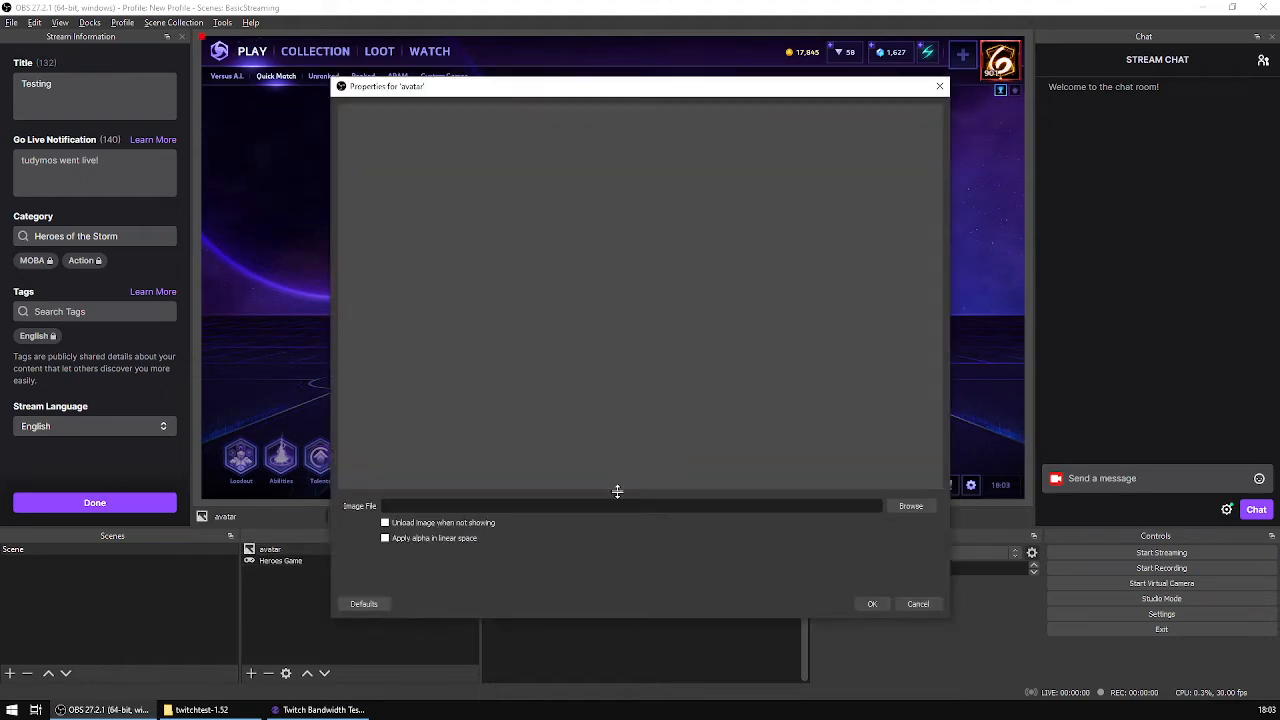
Step: Load tau.png into the avatar source and move the image to the bottom-left corner of the canvas
left_click(910, 506)
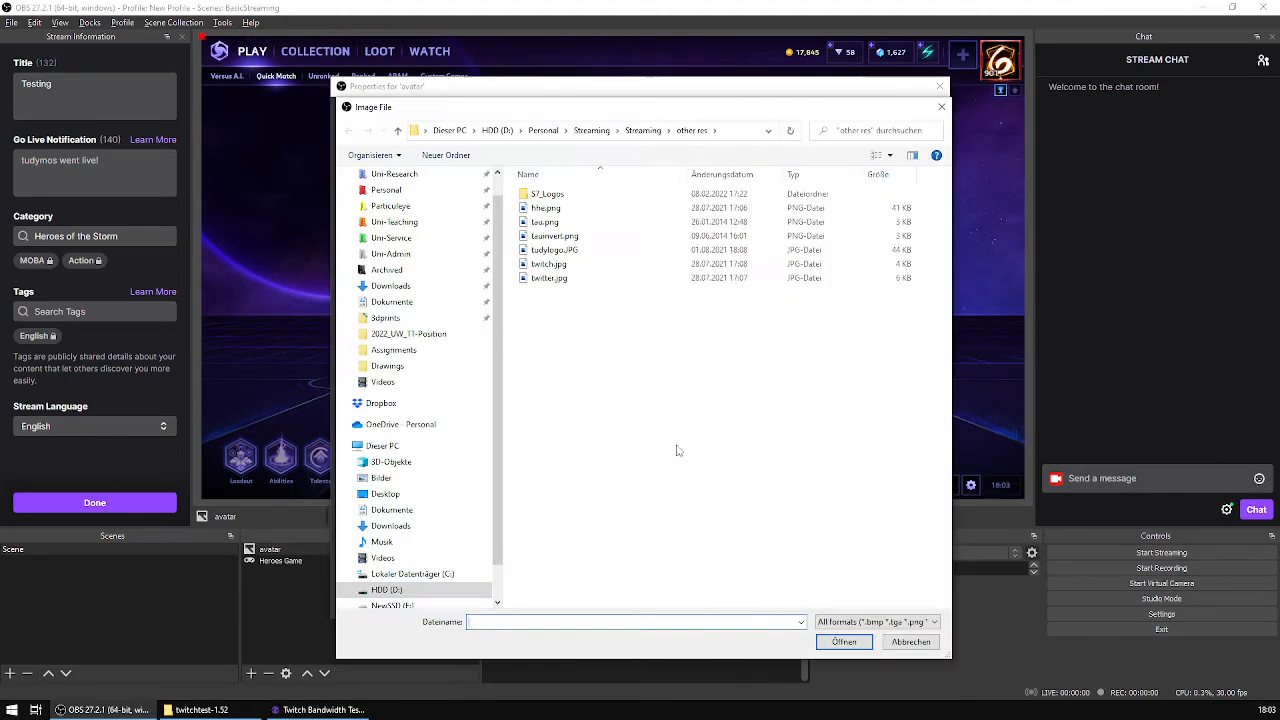
left_click(573, 228)
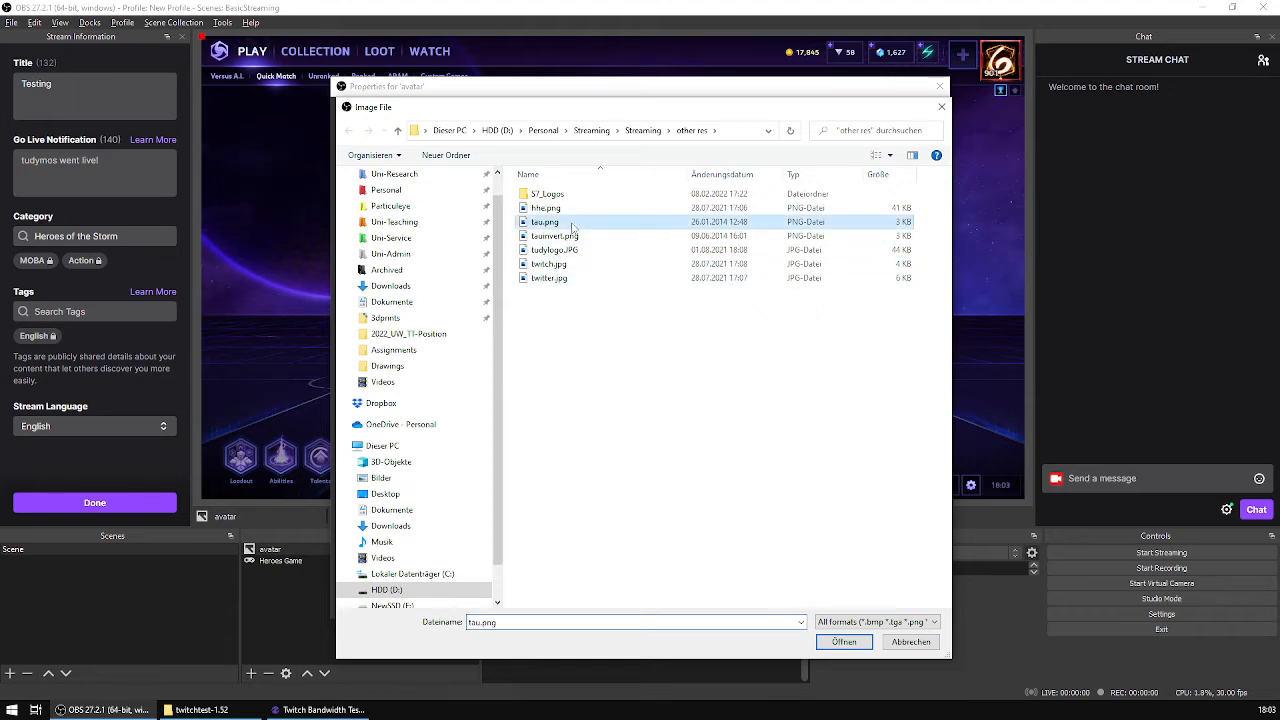
left_click(843, 641)
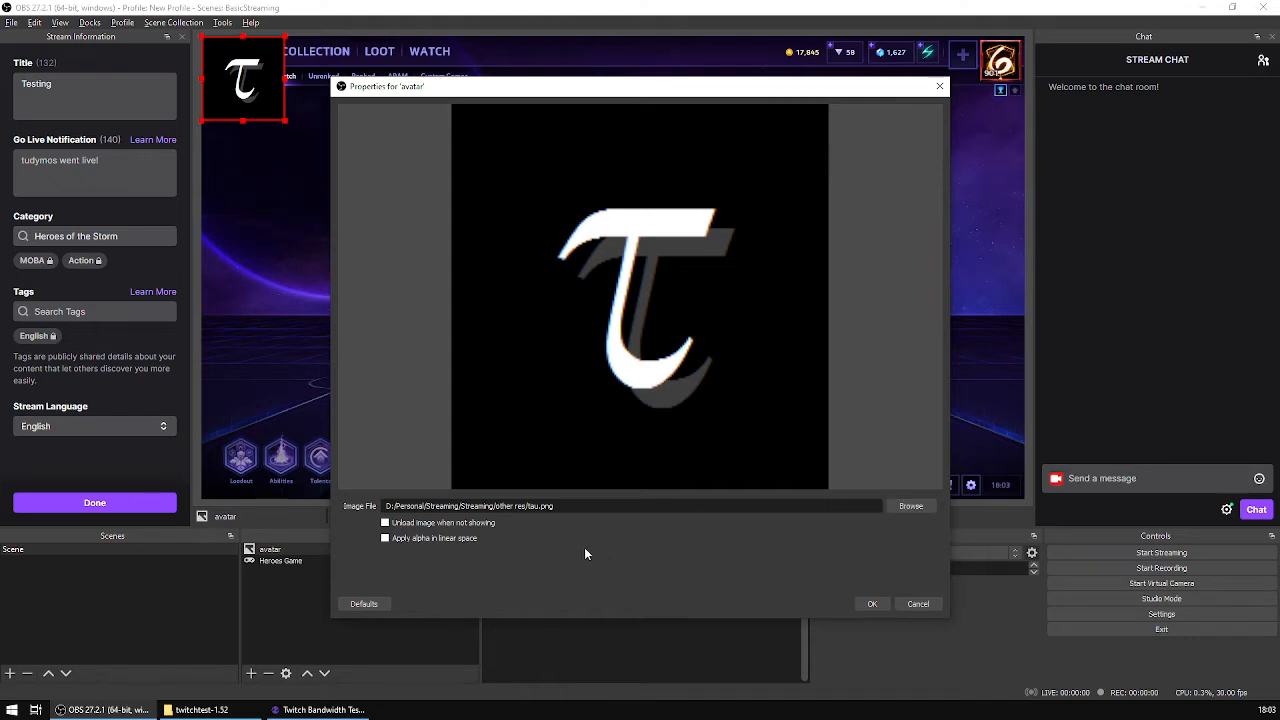
left_click(864, 605)
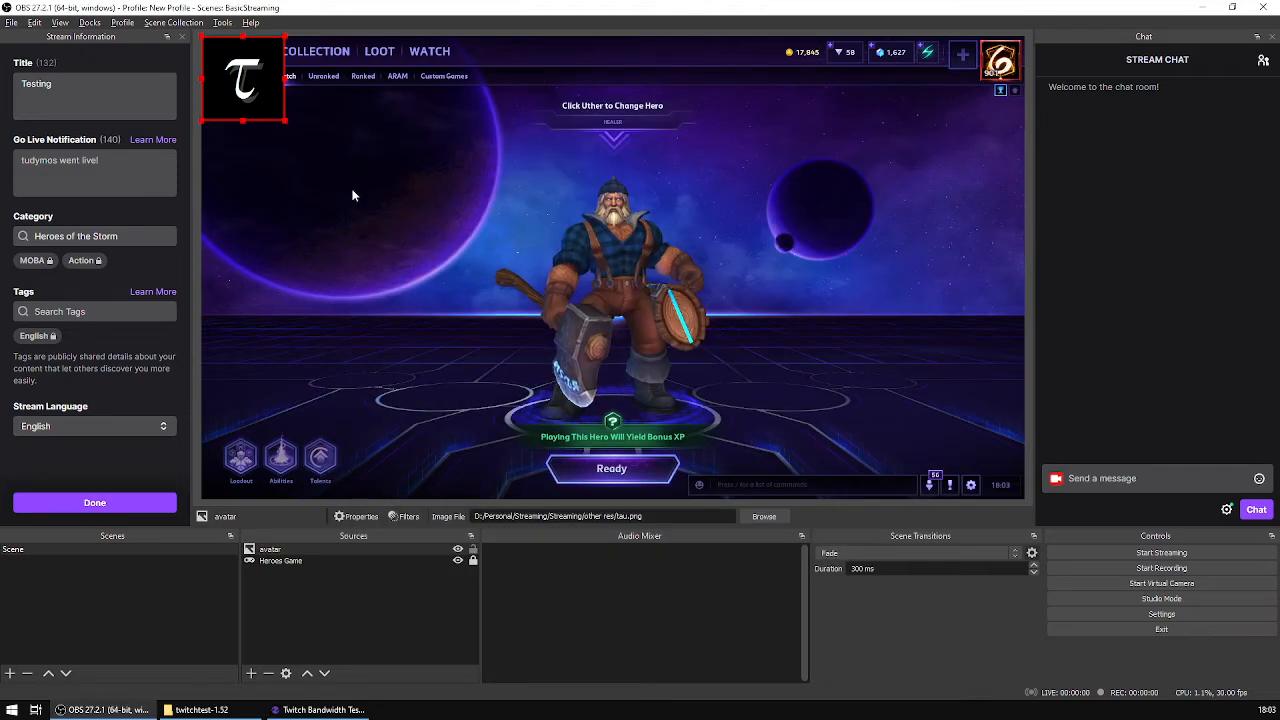
left_click_drag(213, 104, 246, 463)
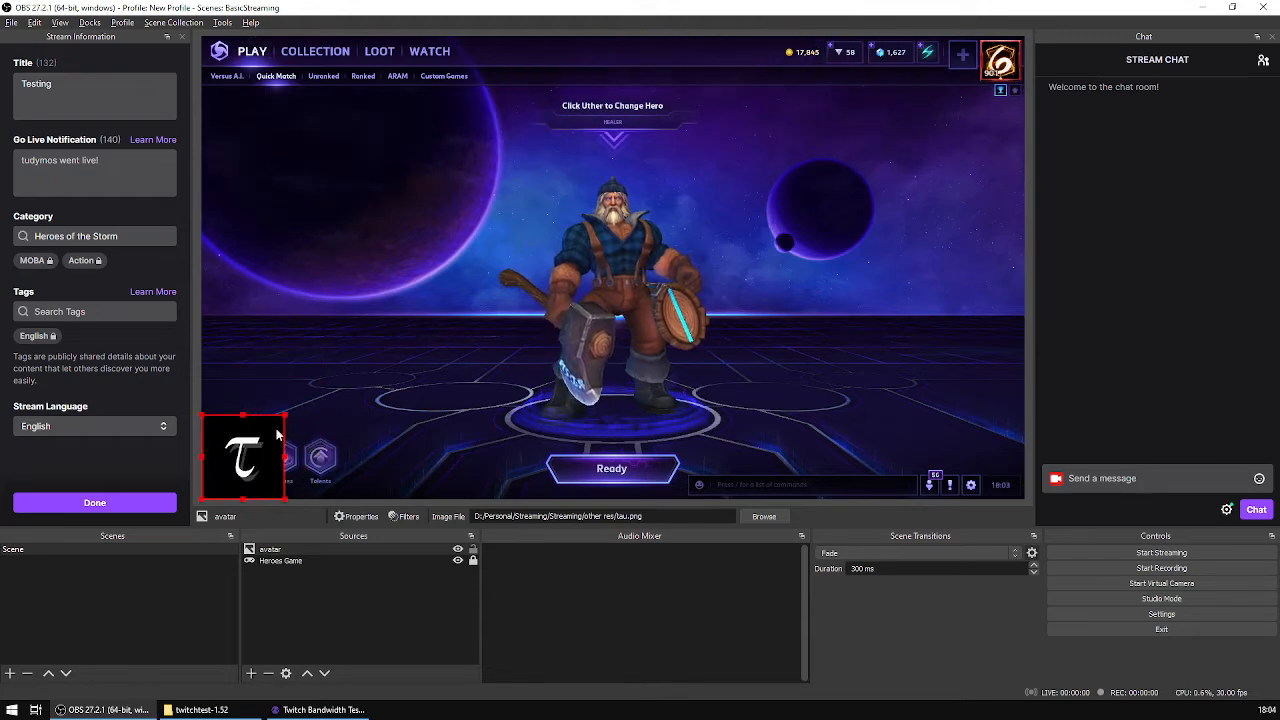
Step: Shrink the avatar image proportionally to about two-thirds of its size, keeping it in the canvas's bottom-left corner
left_click_drag(284, 414, 266, 452)
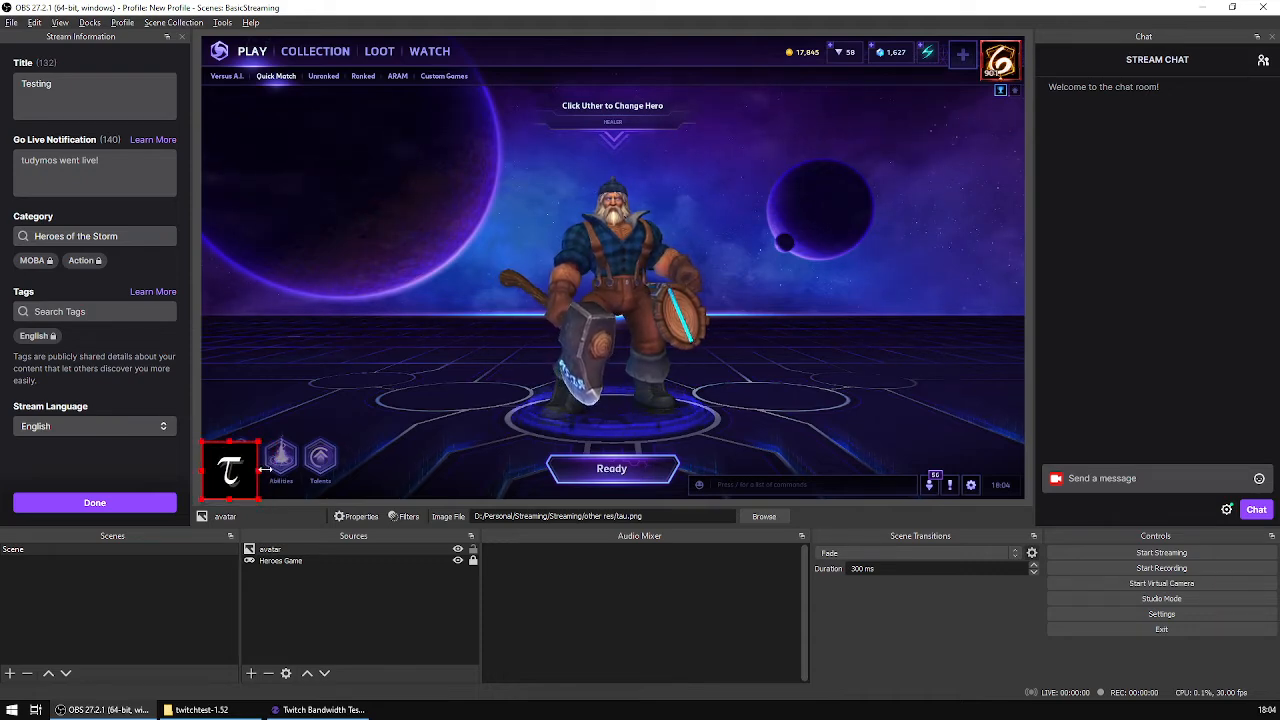
Step: Try stretching the avatar image horizontally and undo the stretch
left_click_drag(265, 469, 289, 482)
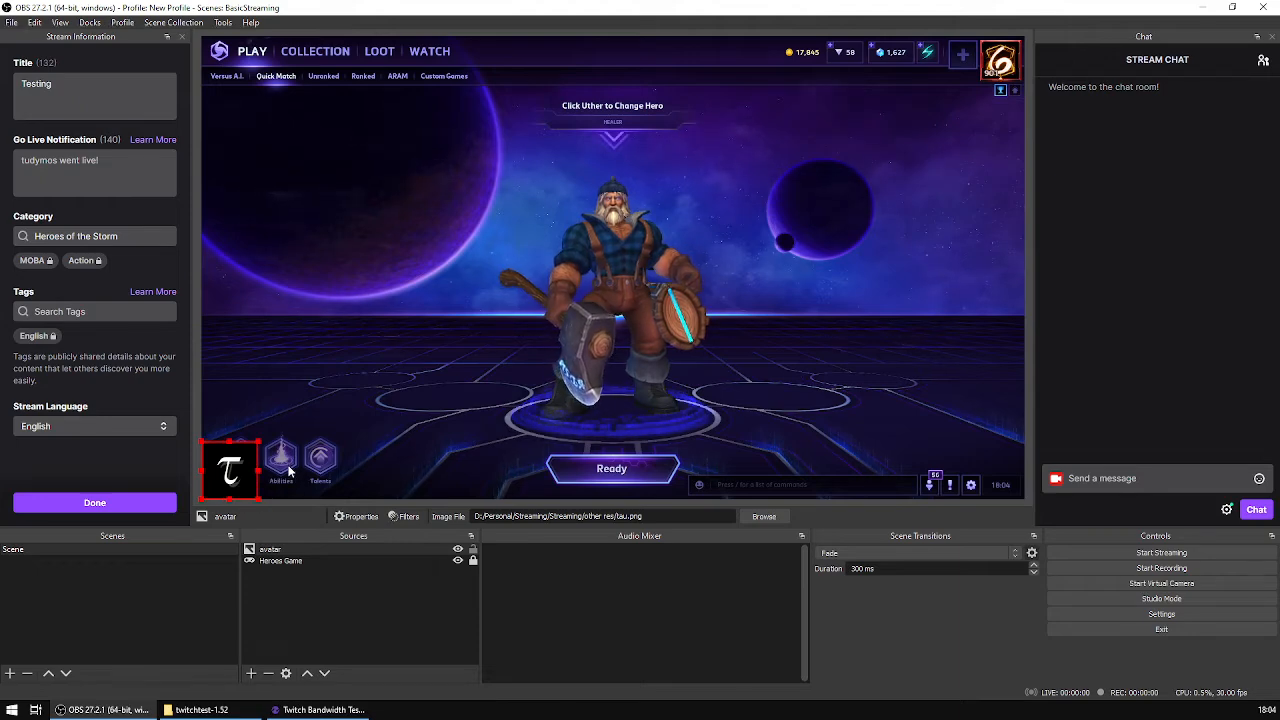
left_click_drag(263, 470, 332, 477)
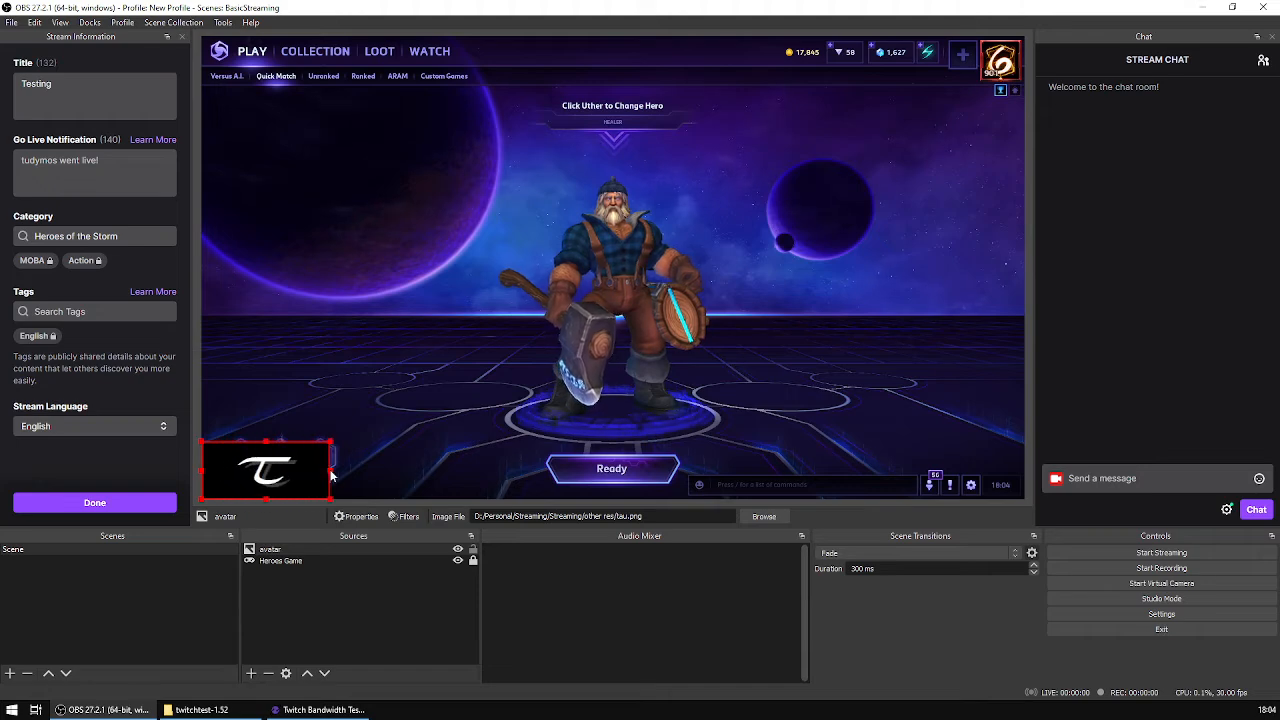
key("ctrl+z")
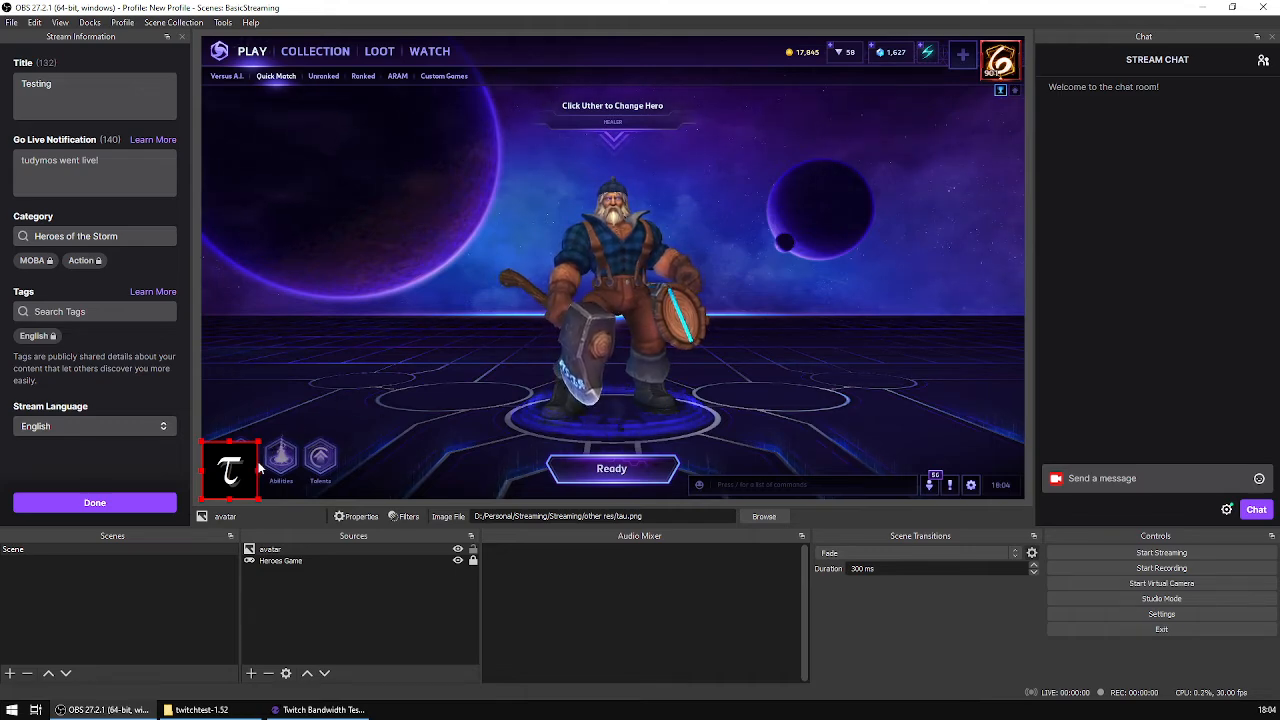
Step: Scale the avatar image down very slightly further and lock the avatar source
left_click_drag(258, 470, 257, 443)
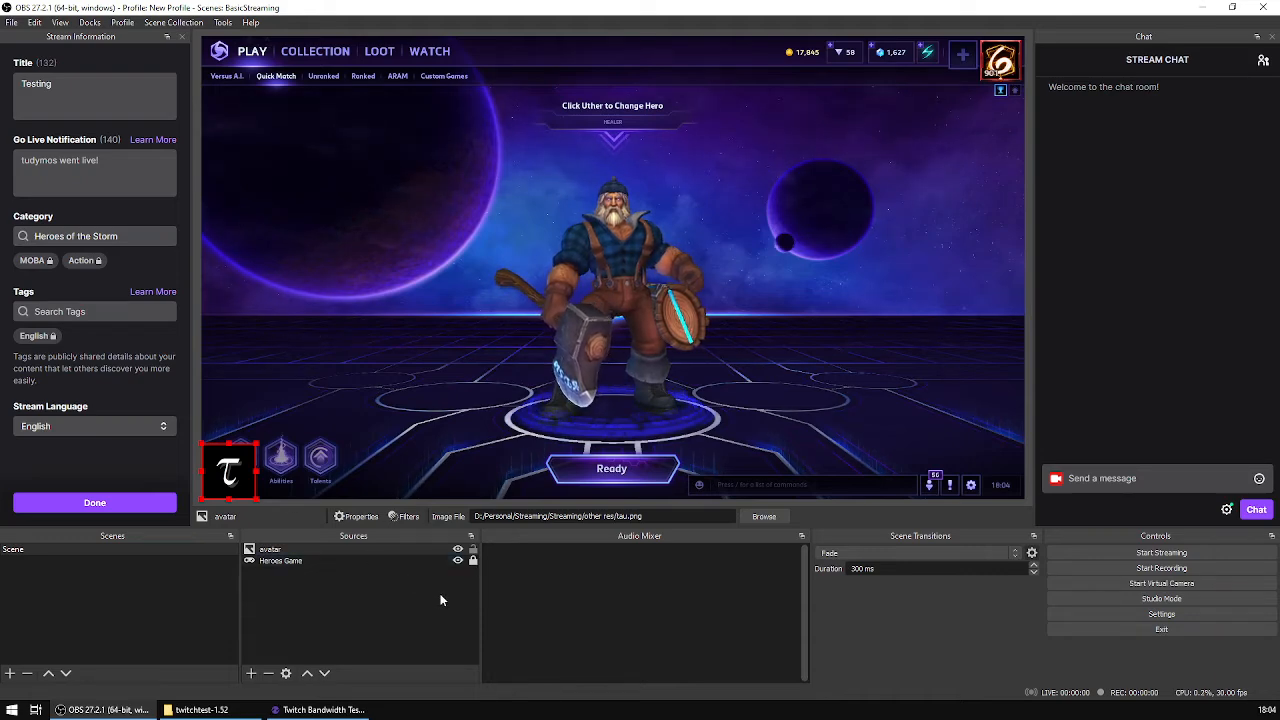
left_click(473, 550)
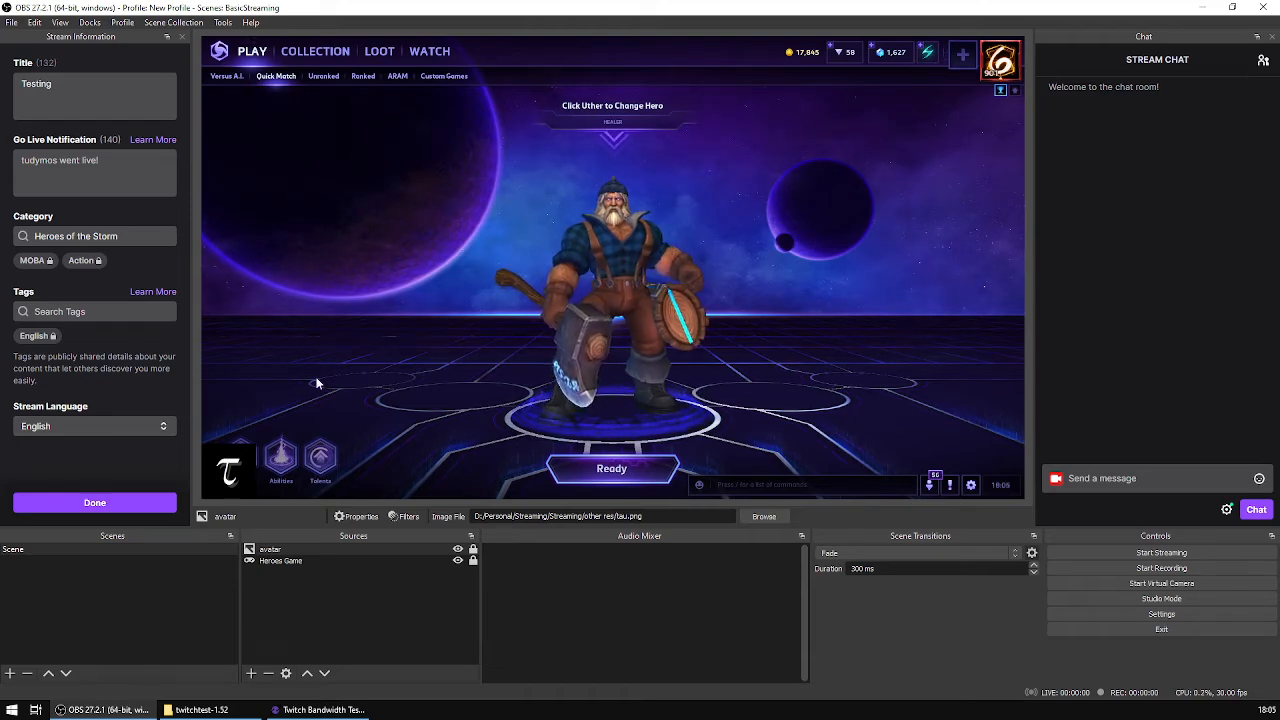
Step: Add a Text (GDI+) source called "my name" to the scene and enter the streamer's nickname as its text
left_click(251, 673)
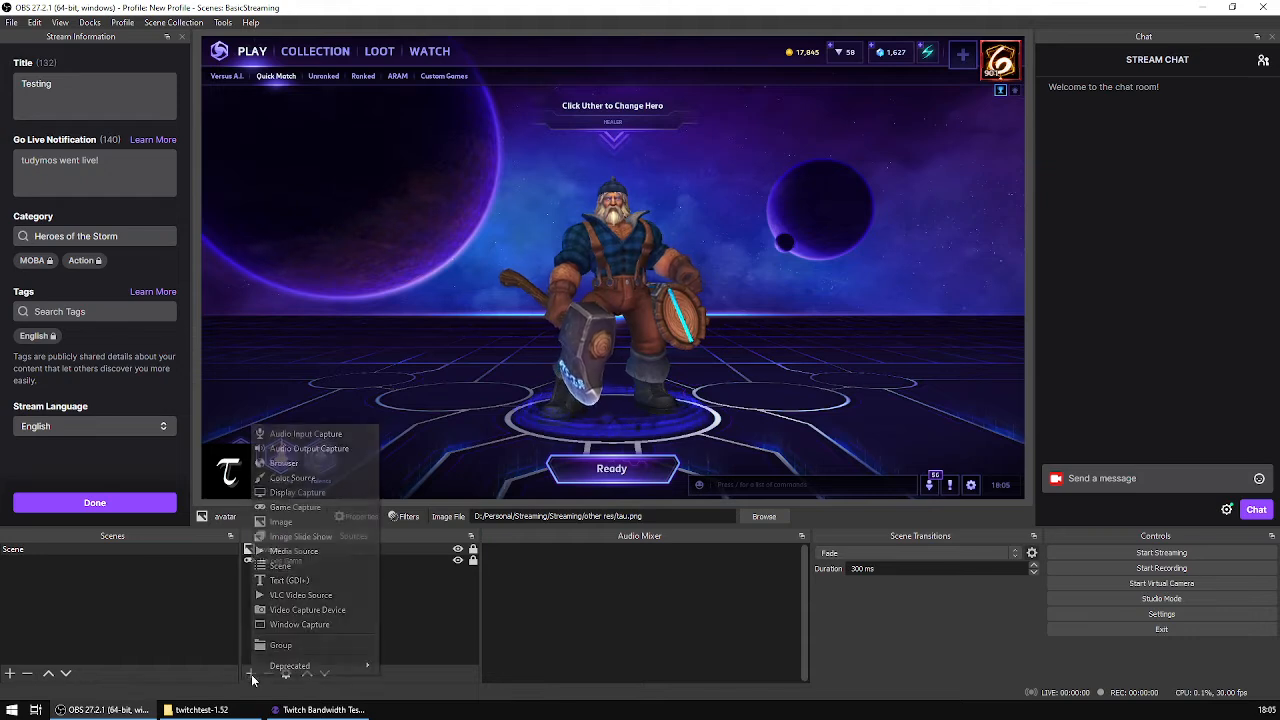
left_click(339, 586)
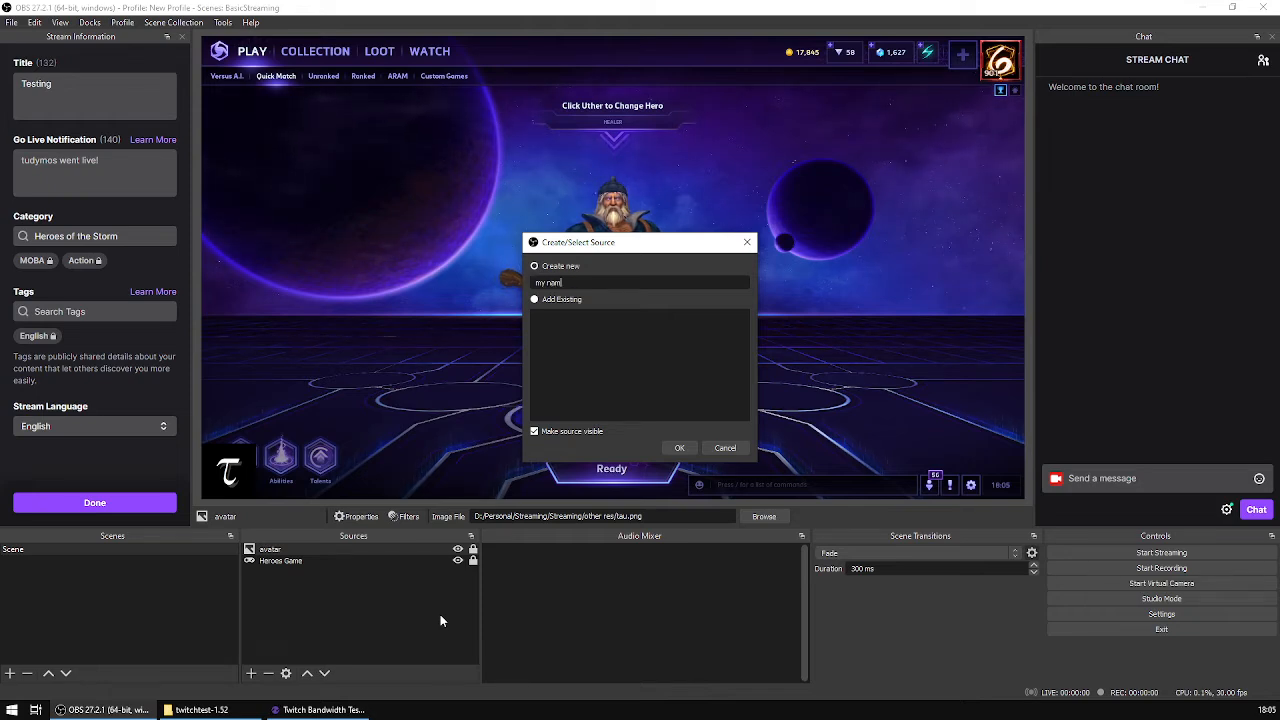
left_click(677, 449)
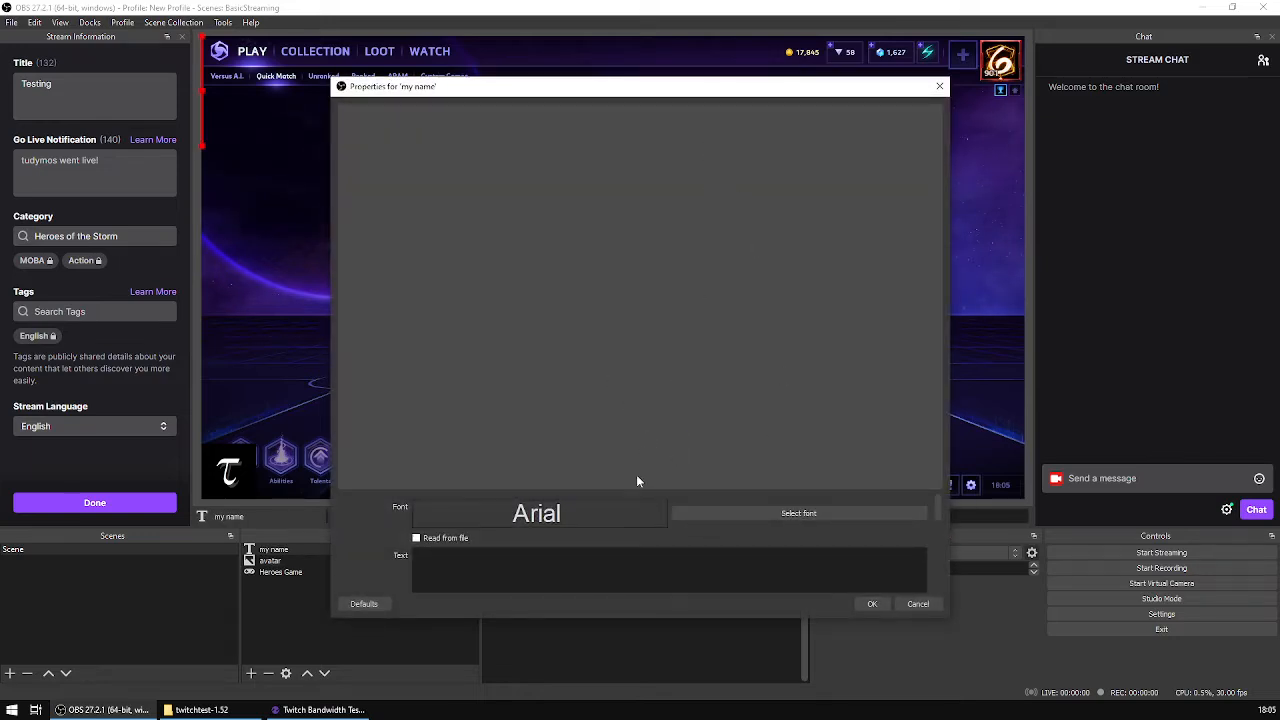
left_click_drag(634, 490, 645, 341)
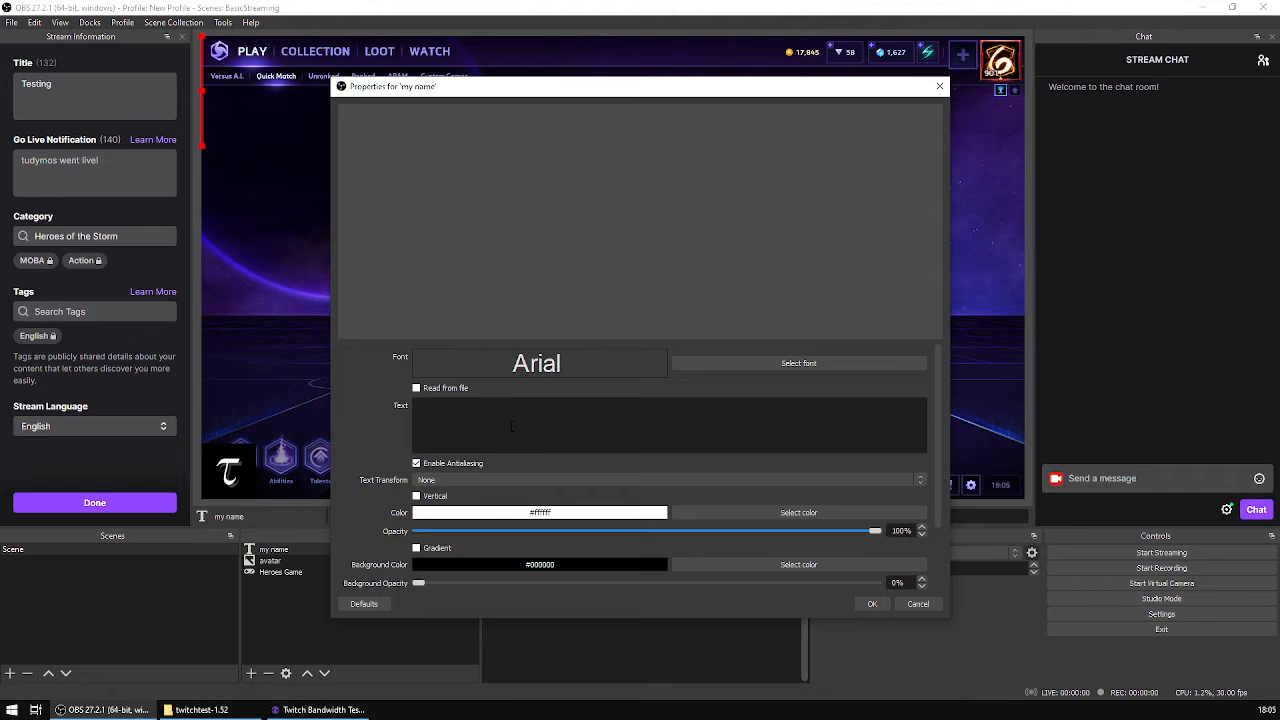
type("tudy")
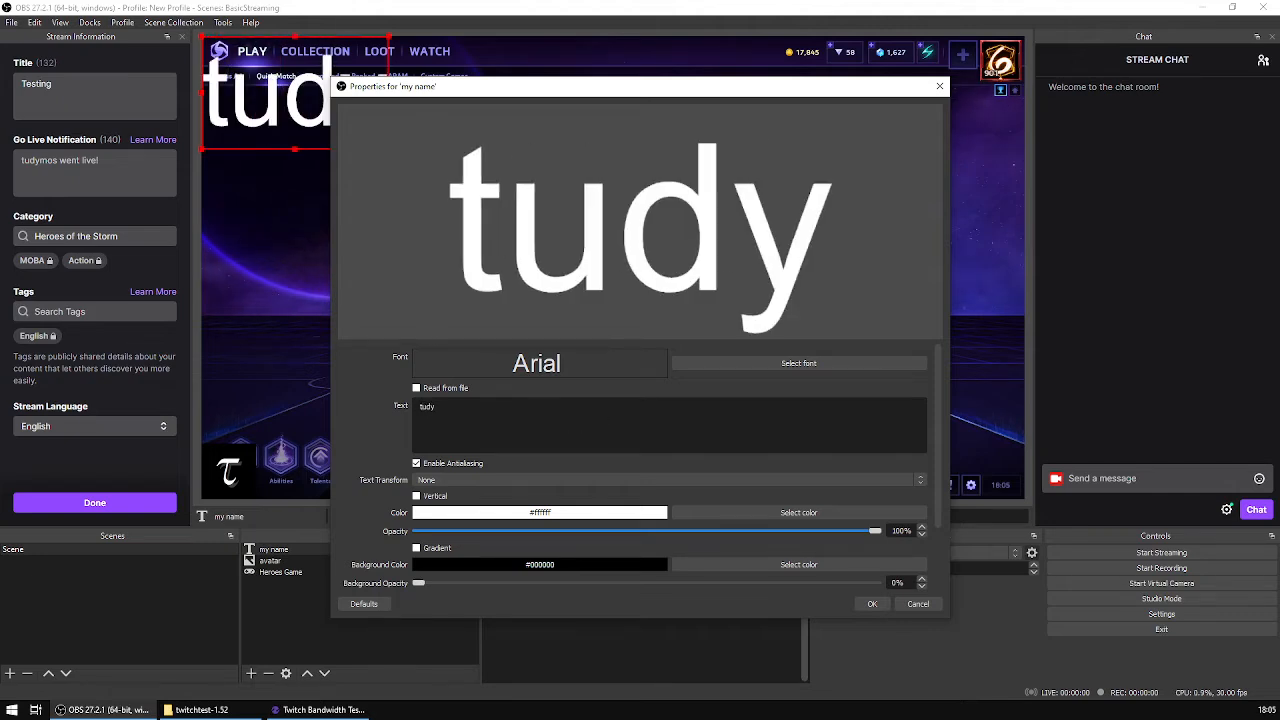
Step: Change the font of the "my name" text to PanRoman Regular
left_click(767, 364)
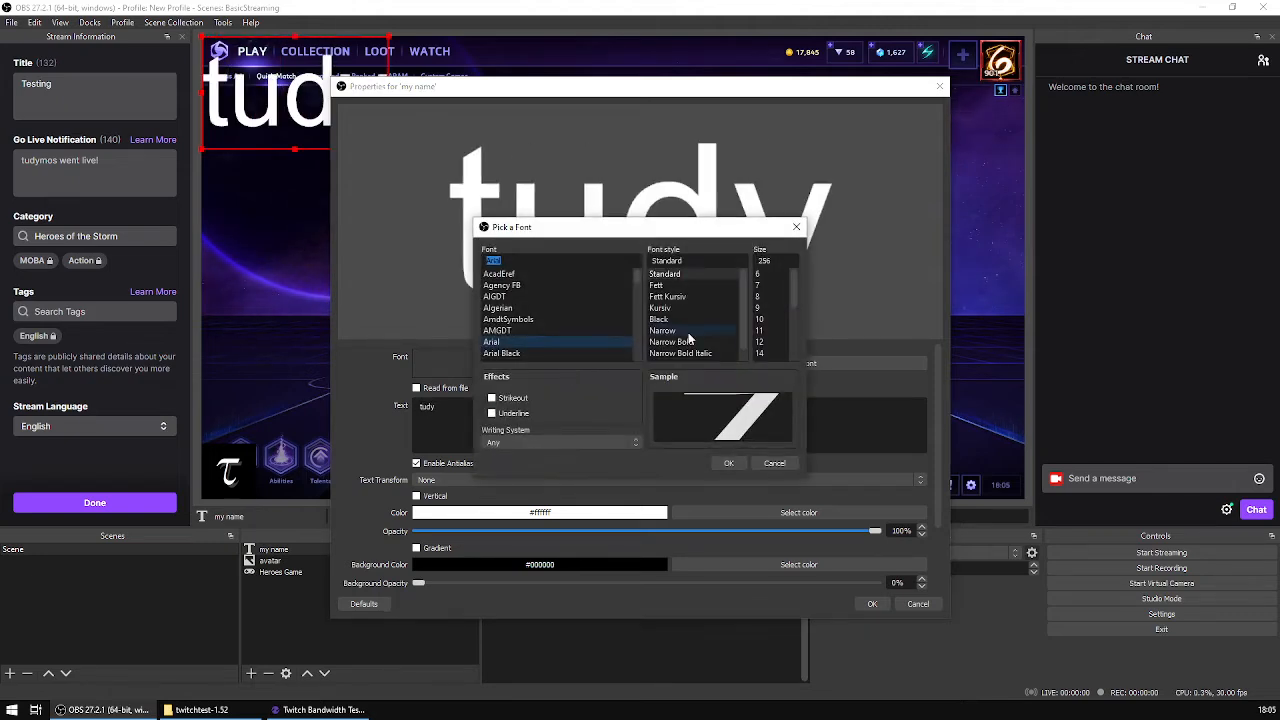
scroll(594, 316, "down", 5)
left_click_drag(637, 299, 643, 337)
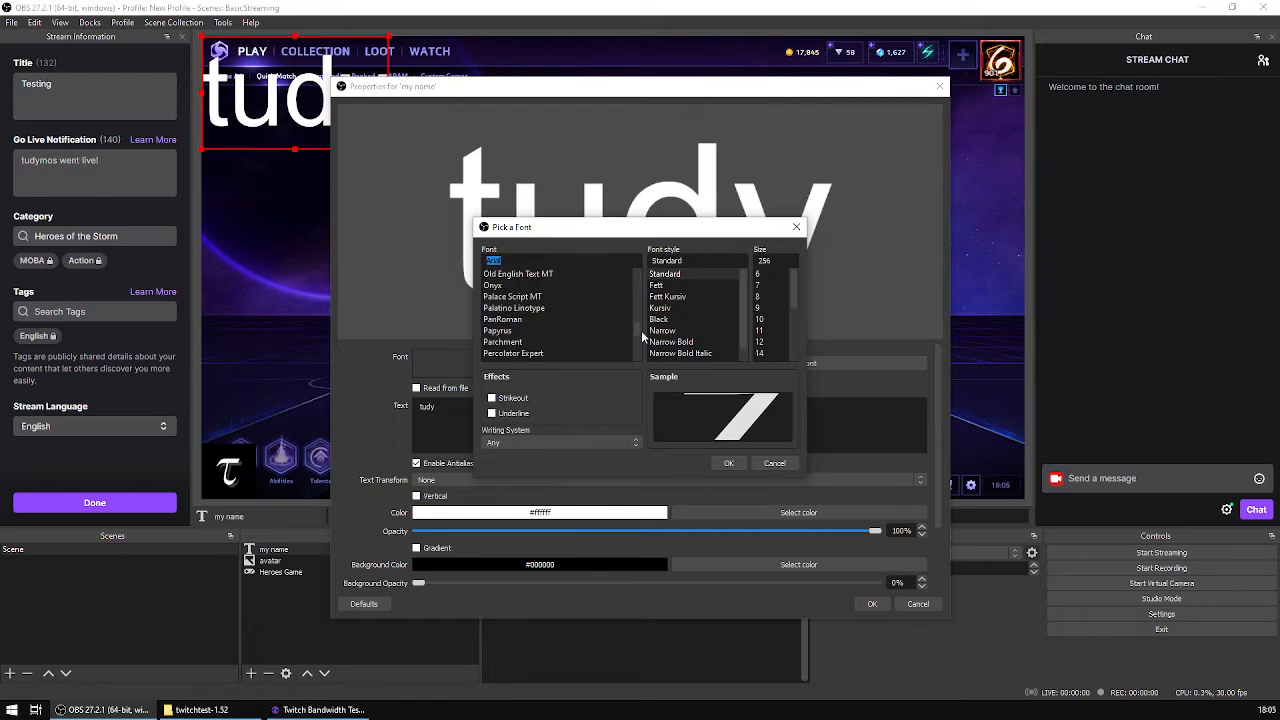
left_click(553, 321)
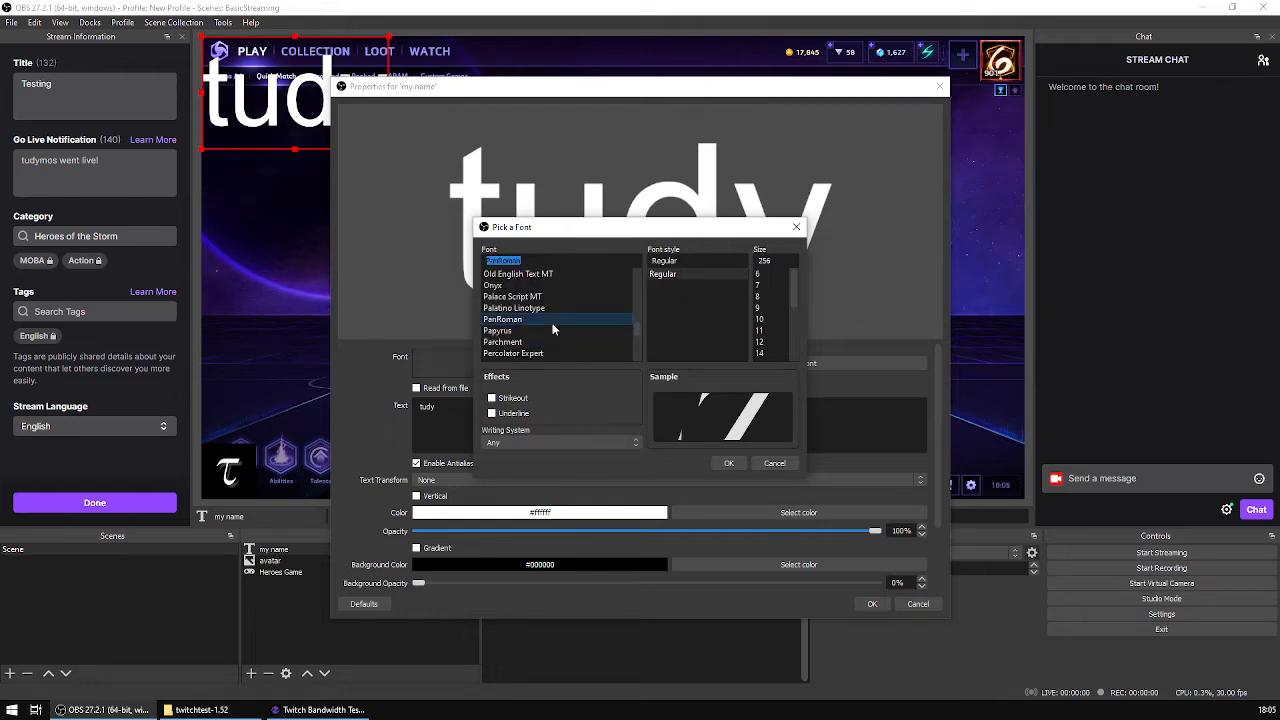
left_click(729, 462)
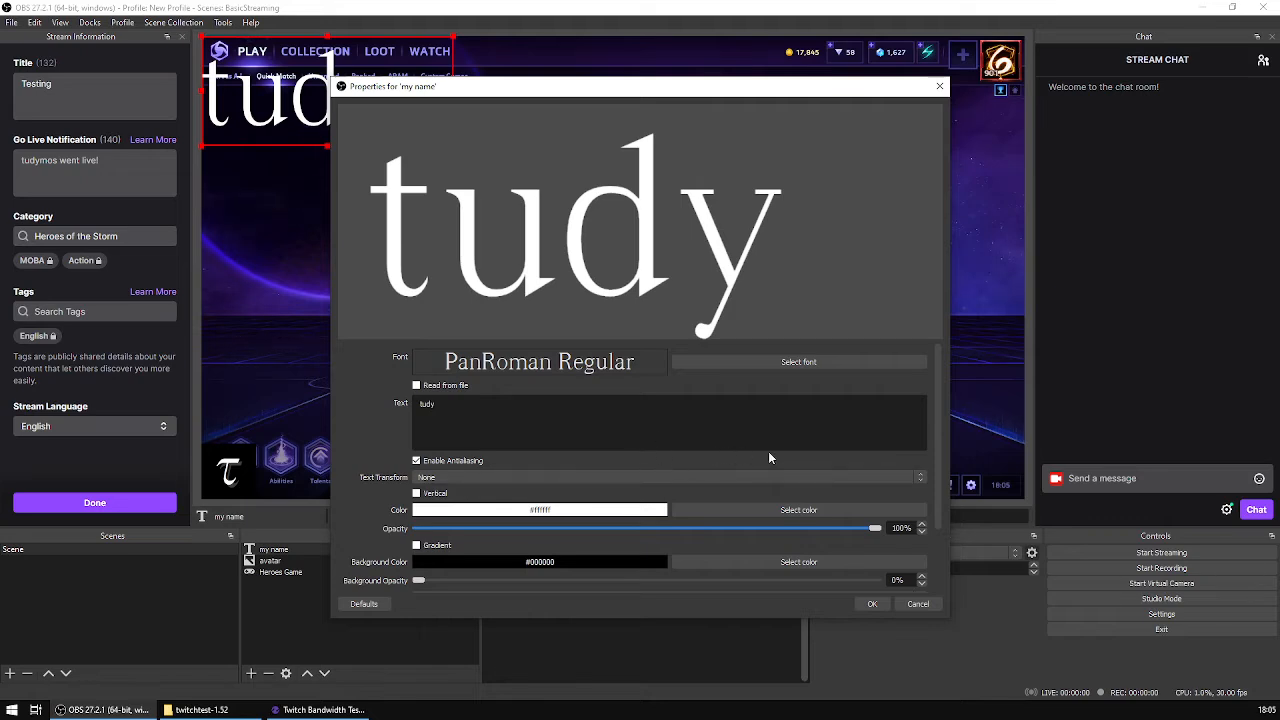
Step: Set the text's background opacity to 100% and move the properties window aside to uncover the text on the canvas
scroll(757, 457, "down", 2)
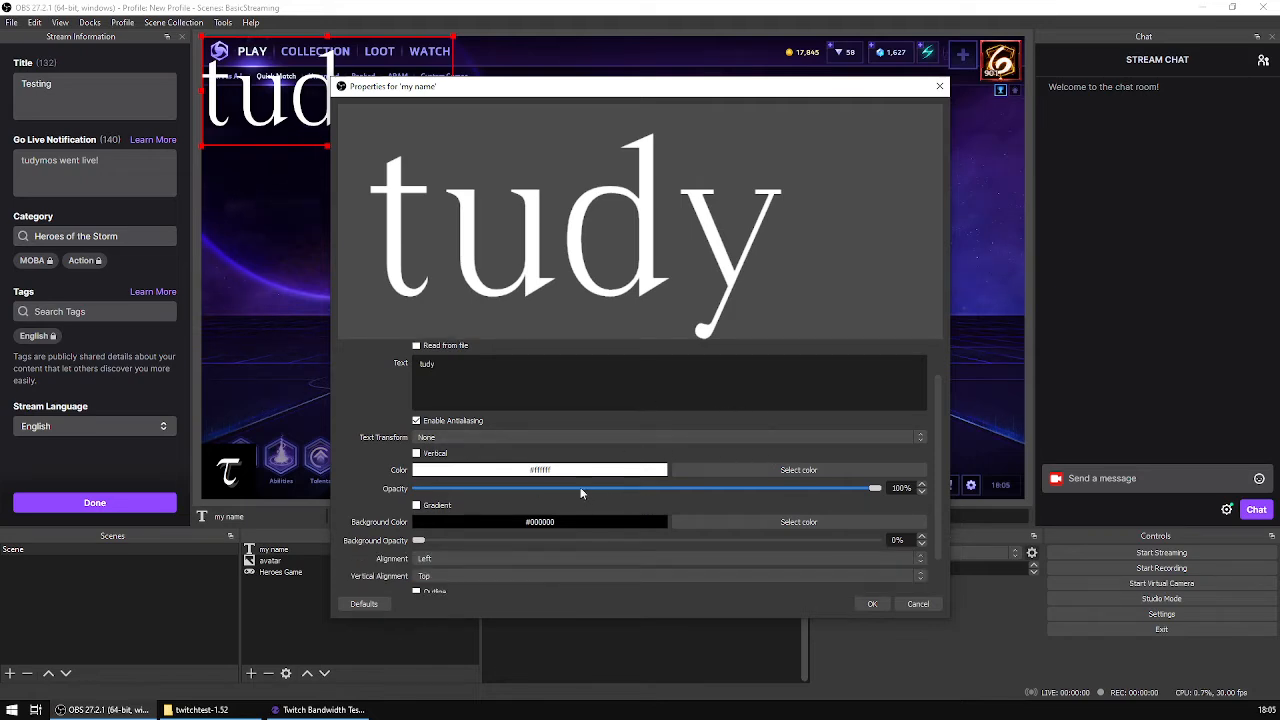
scroll(641, 500, "down", 2)
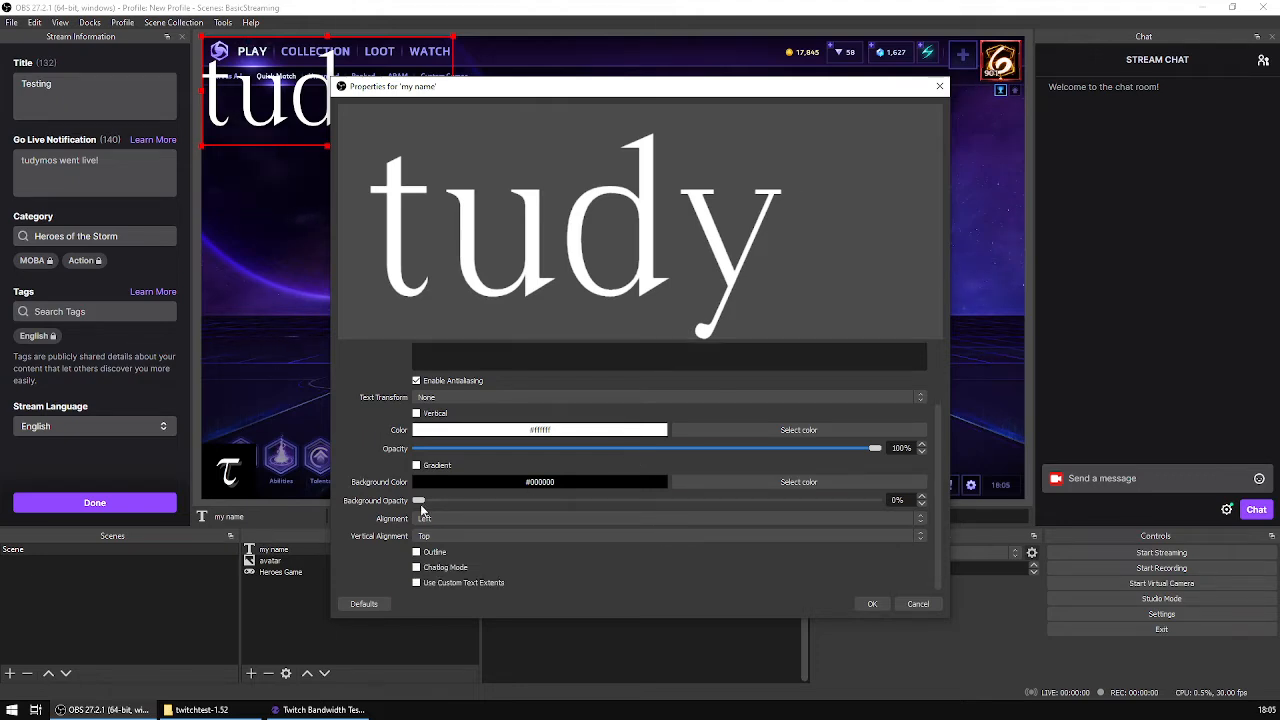
left_click_drag(421, 502, 950, 487)
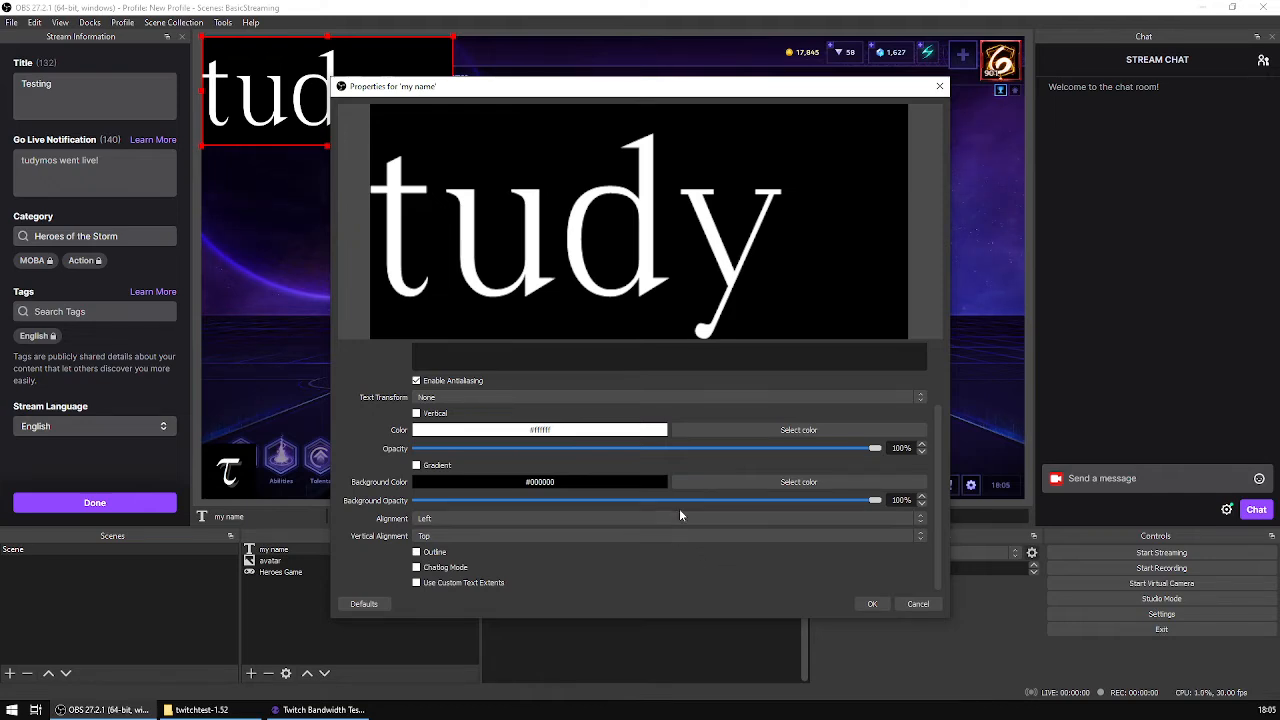
left_click_drag(614, 90, 731, 104)
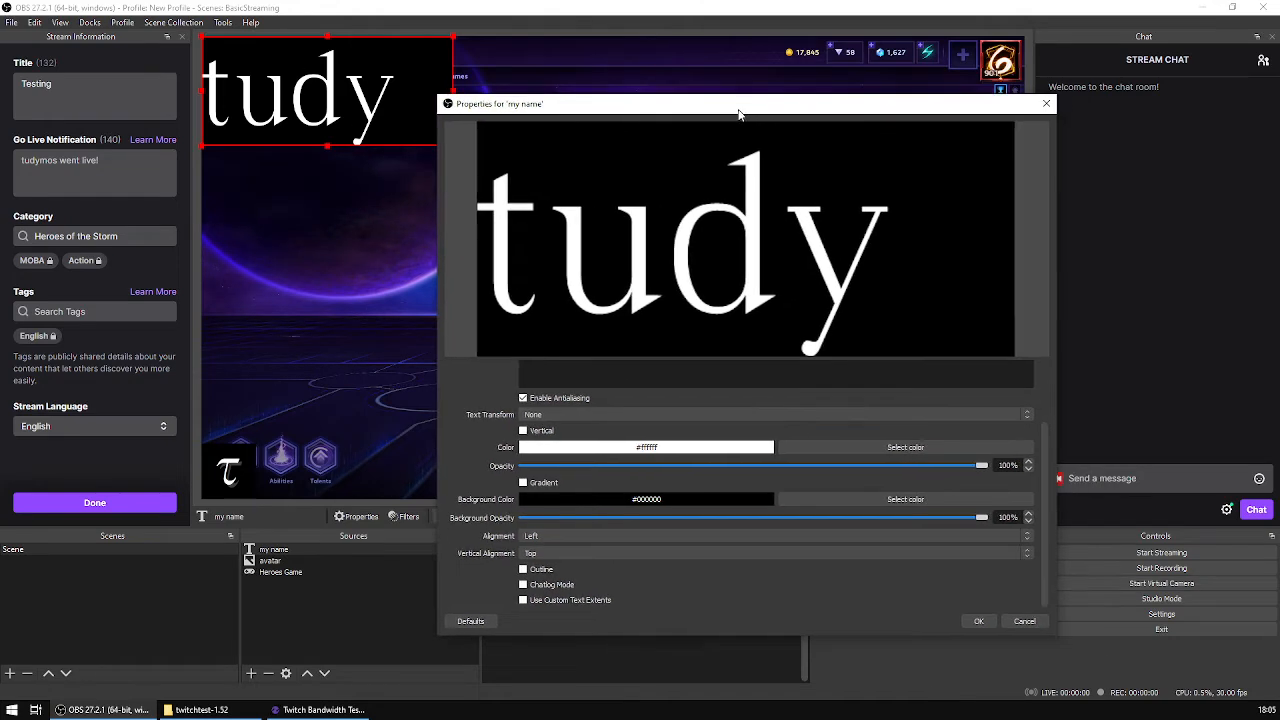
Step: Turn on the text outline and give it the dark grey color #3f3f3f sampled from the avatar image
scroll(924, 535, "up", 2)
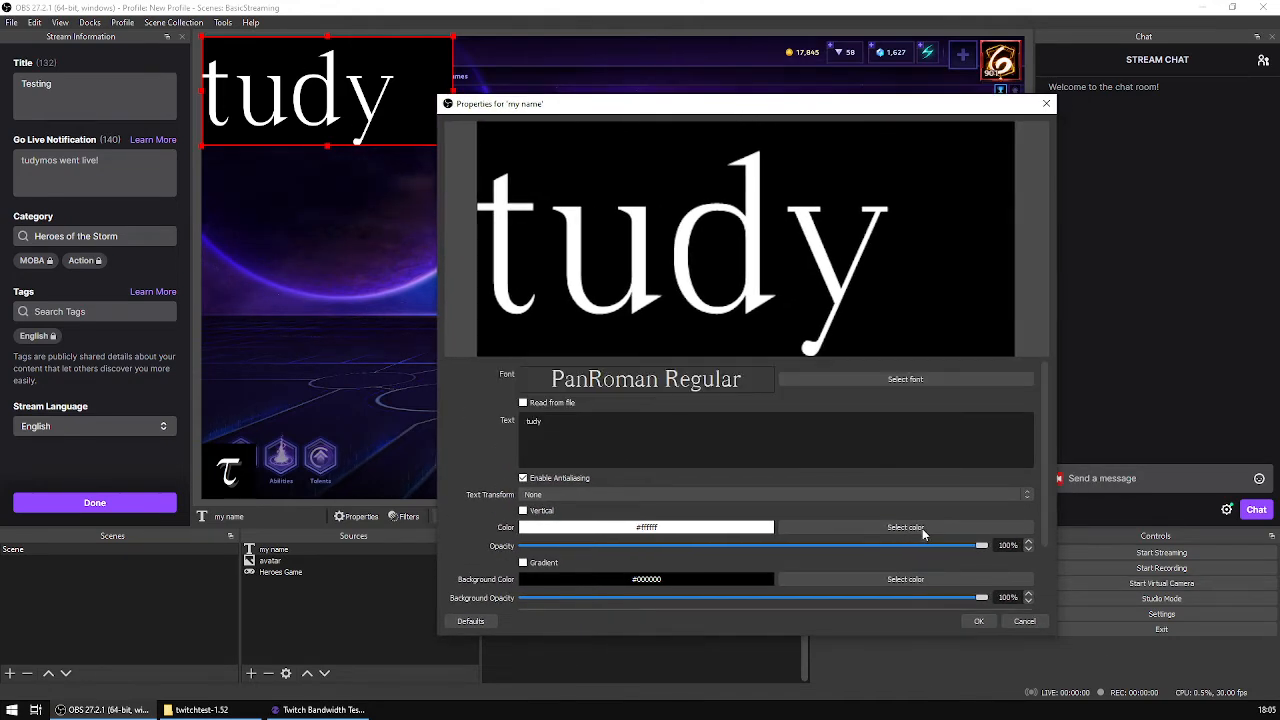
scroll(924, 535, "down", 2)
scroll(923, 535, "up", 2)
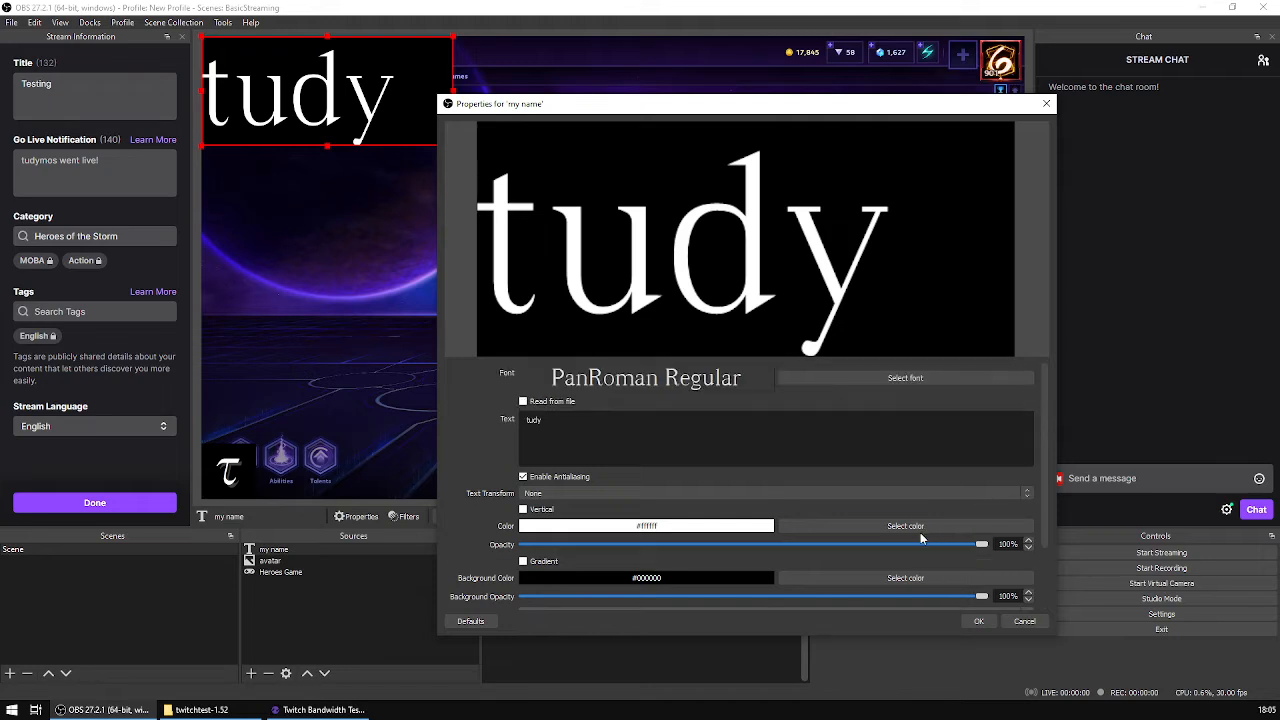
scroll(913, 532, "down", 3)
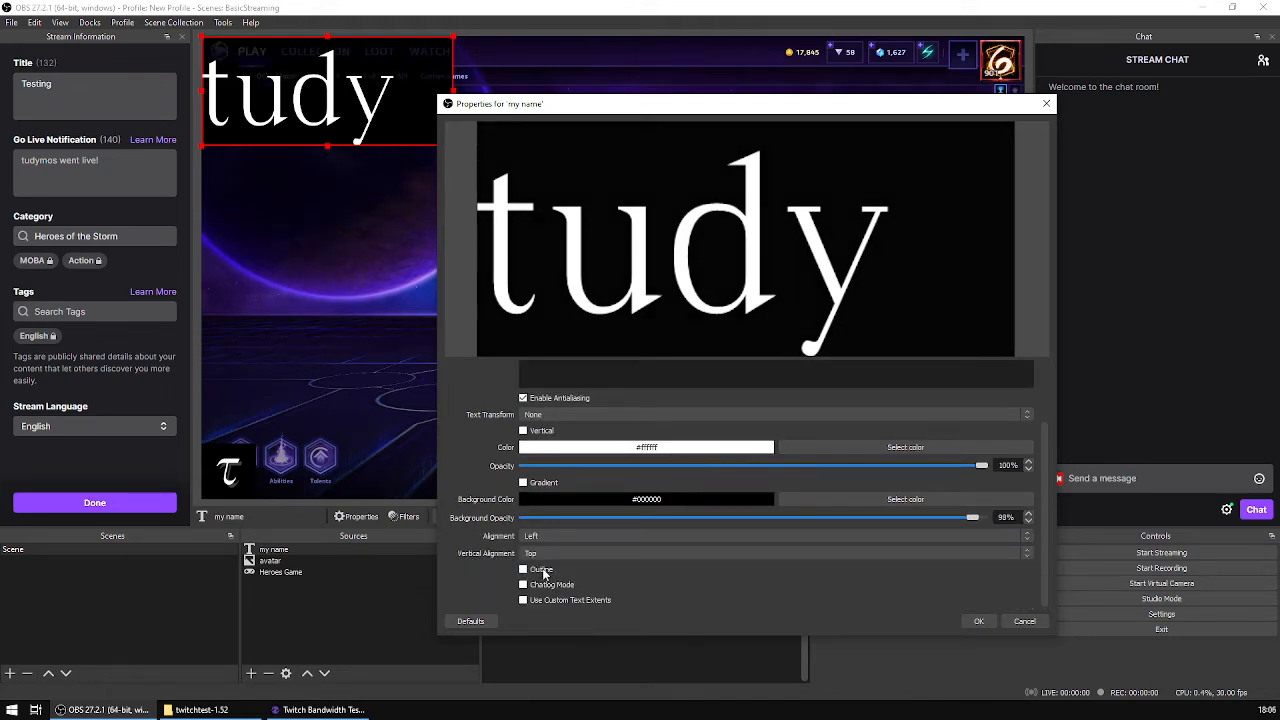
left_click(572, 568)
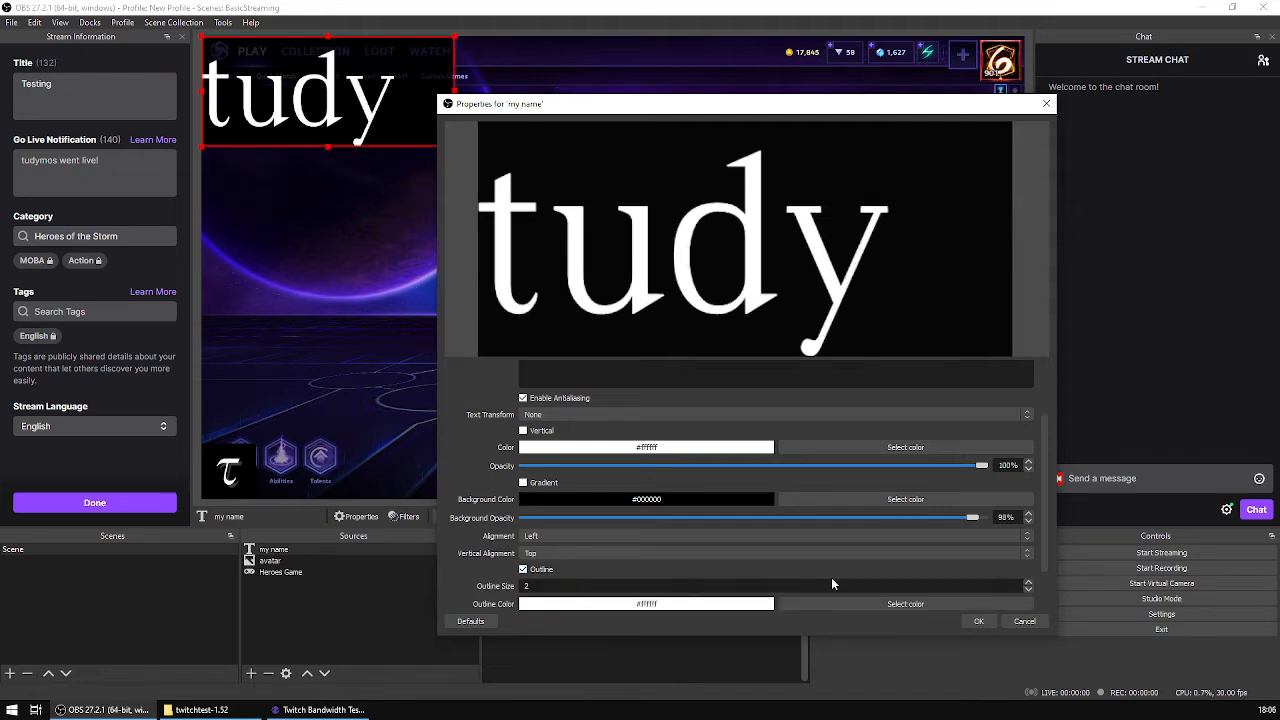
scroll(831, 584, "down", 2)
left_click(905, 548)
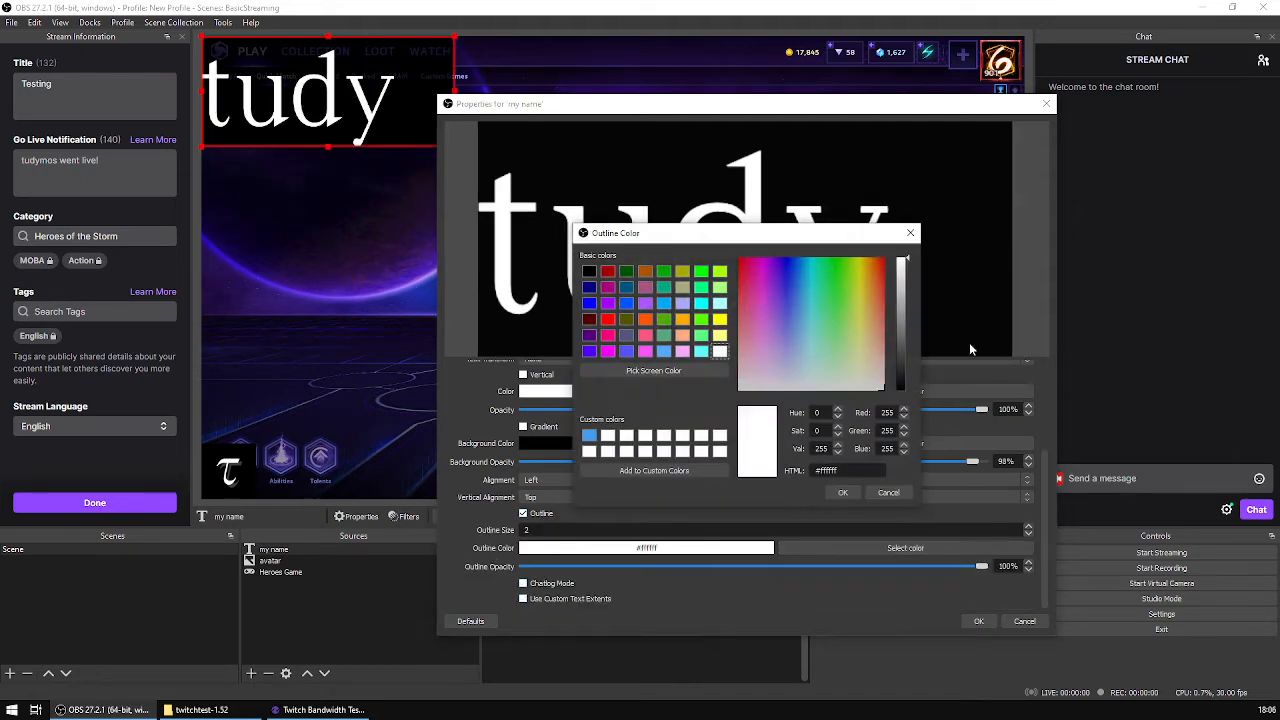
left_click(668, 372)
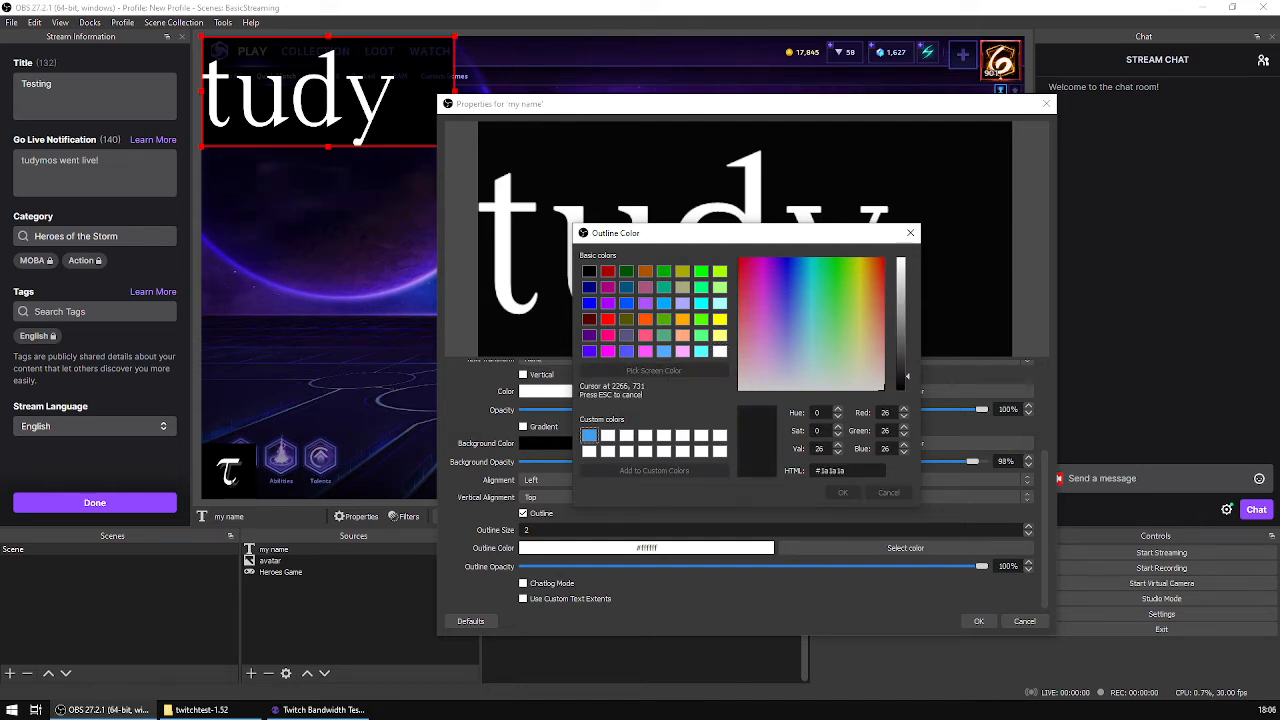
left_click(260, 490)
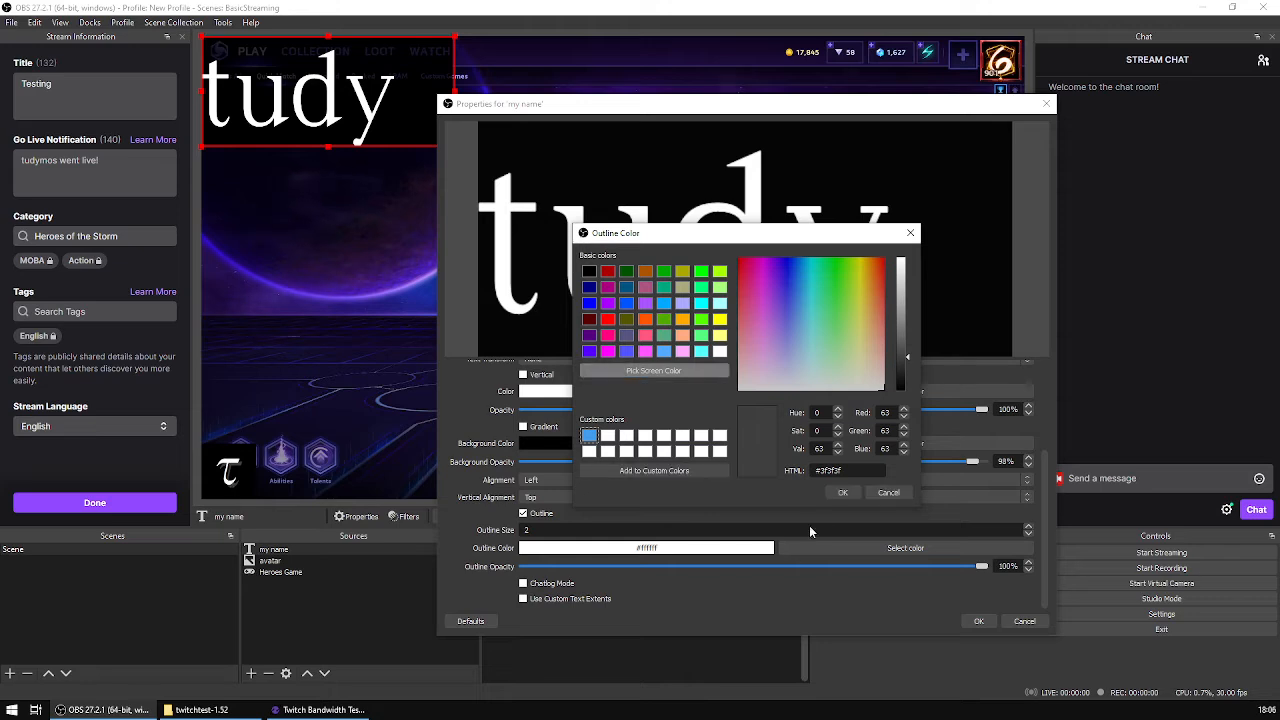
left_click(841, 493)
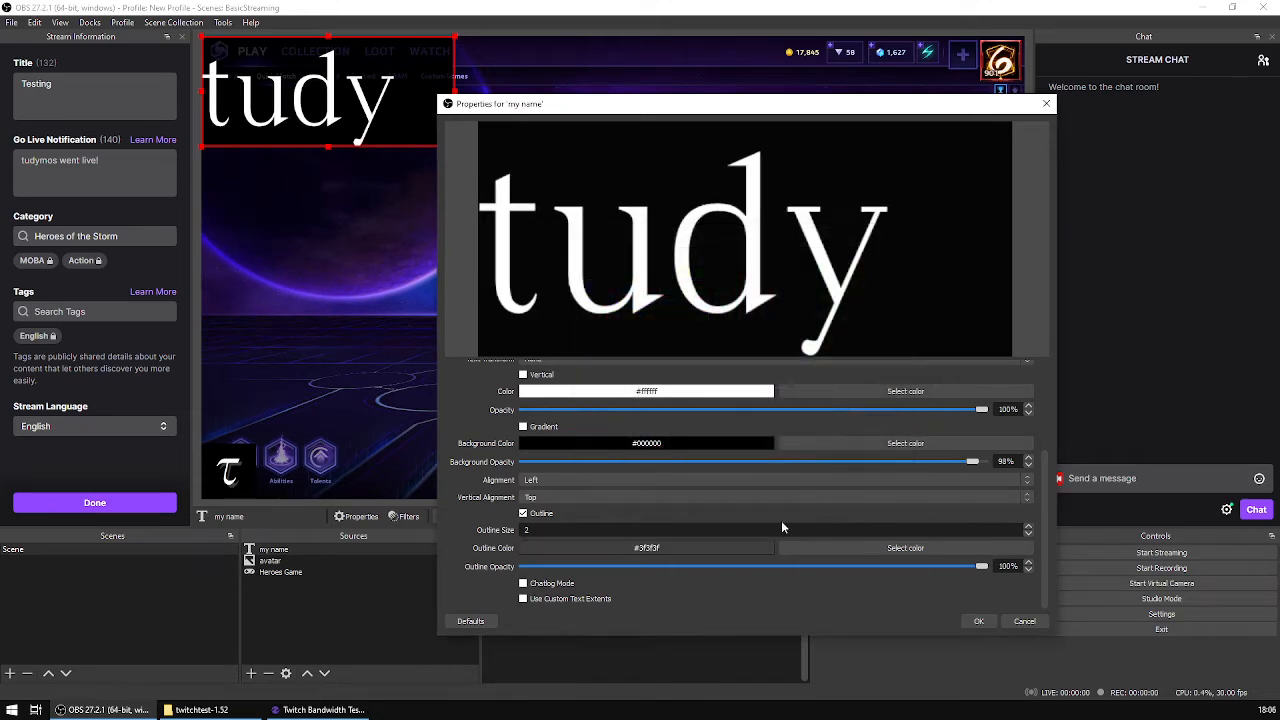
Step: Increase the text's outline size to 10
left_click(1029, 527)
left_click(1029, 527)
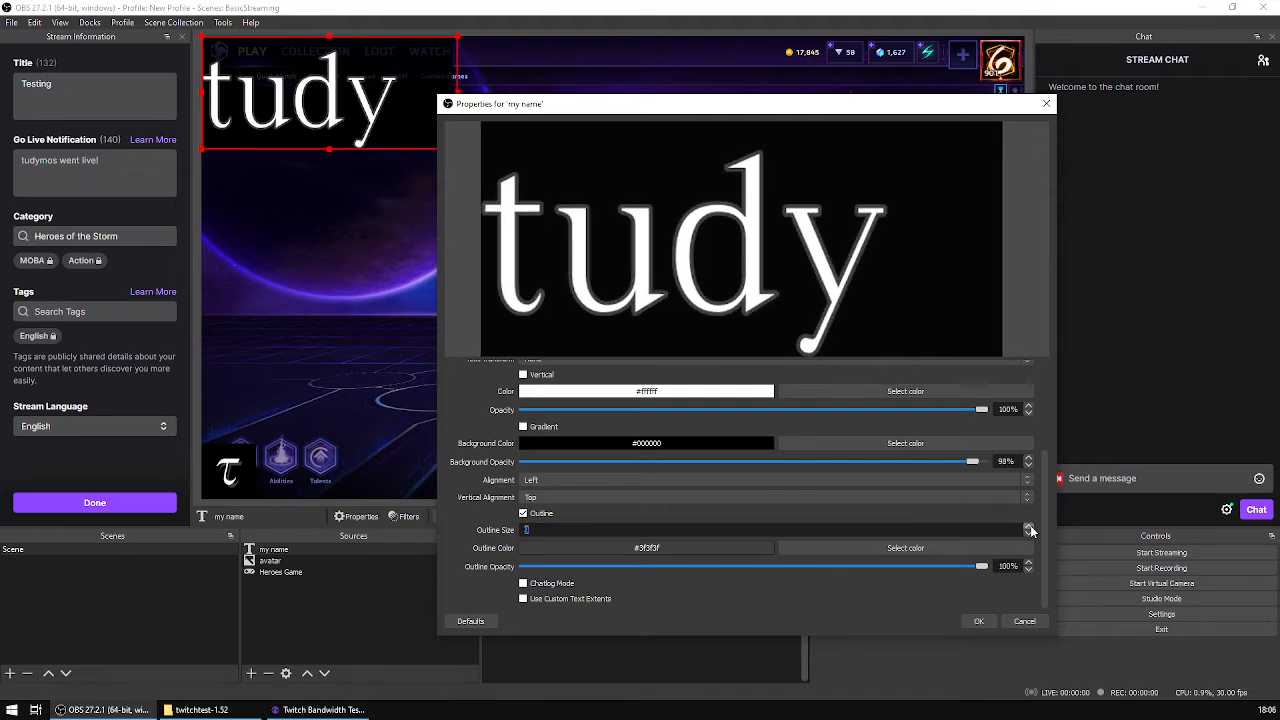
left_click(1029, 527)
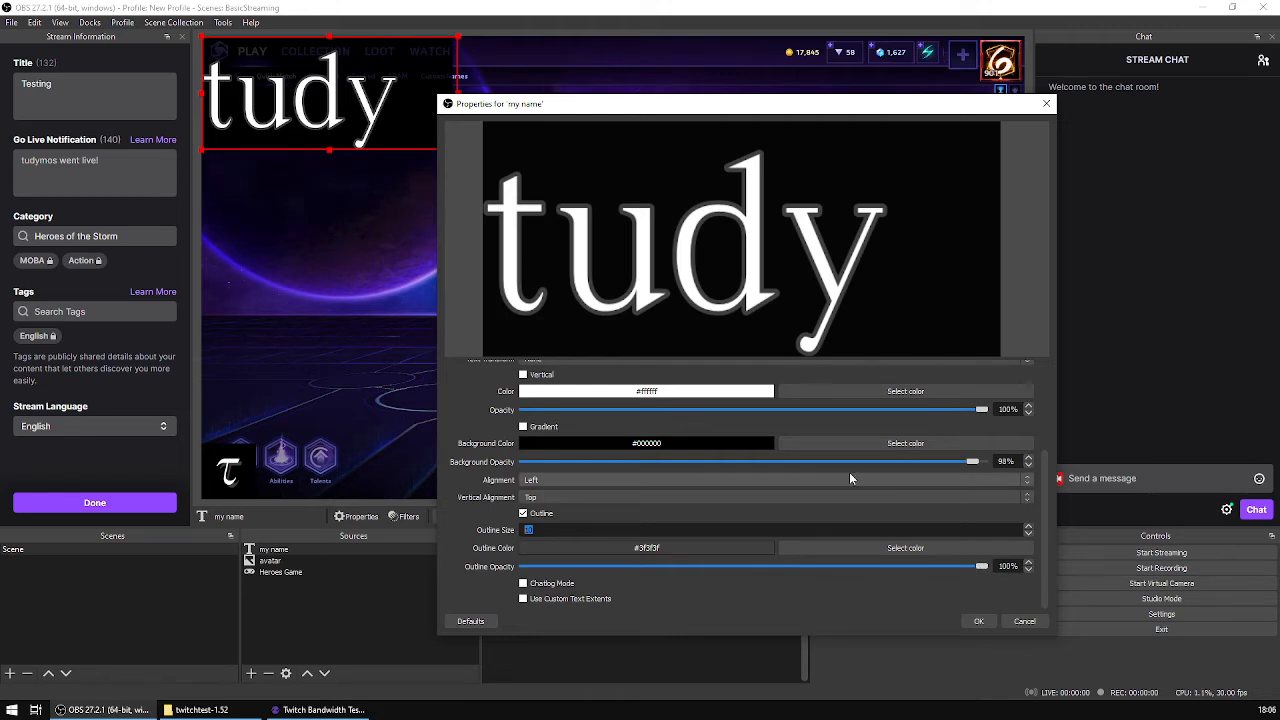
Step: Enable a gradient on the text and set its gradient color to #3d3d3b, sampled from the avatar image
scroll(860, 476, "up", 2)
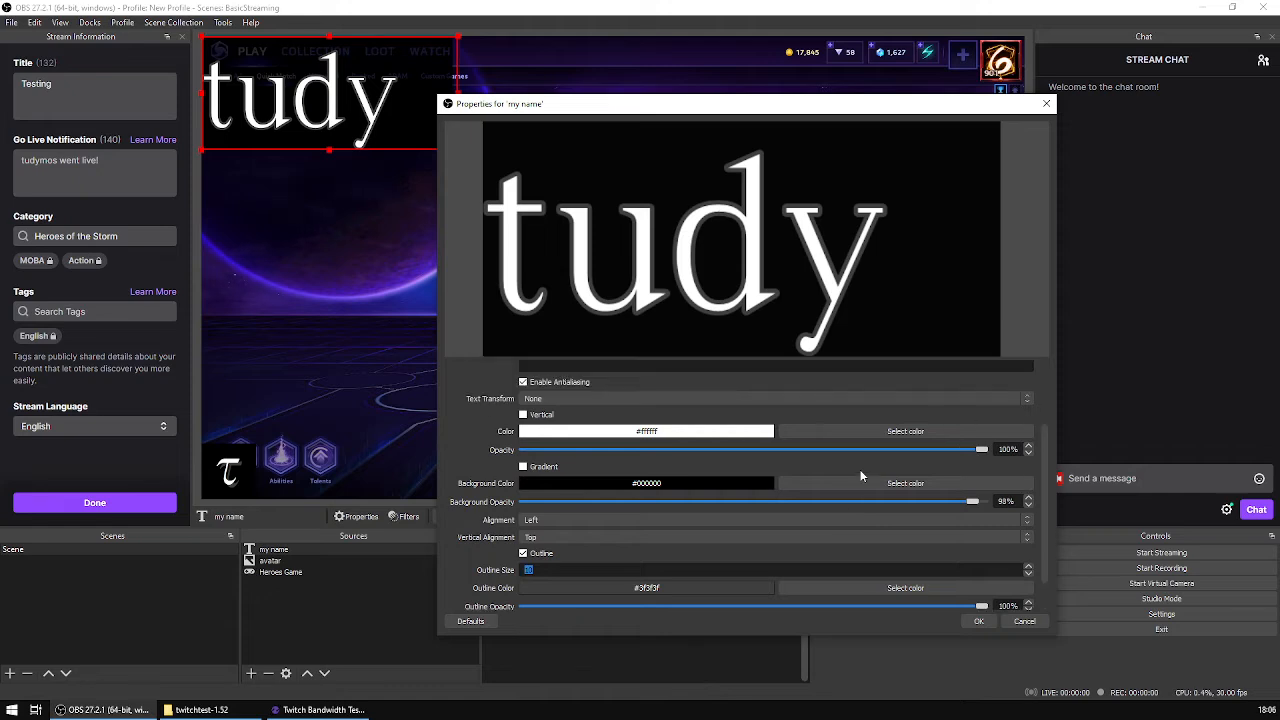
scroll(860, 476, "up", 2)
scroll(848, 482, "down", 2)
left_click(538, 467)
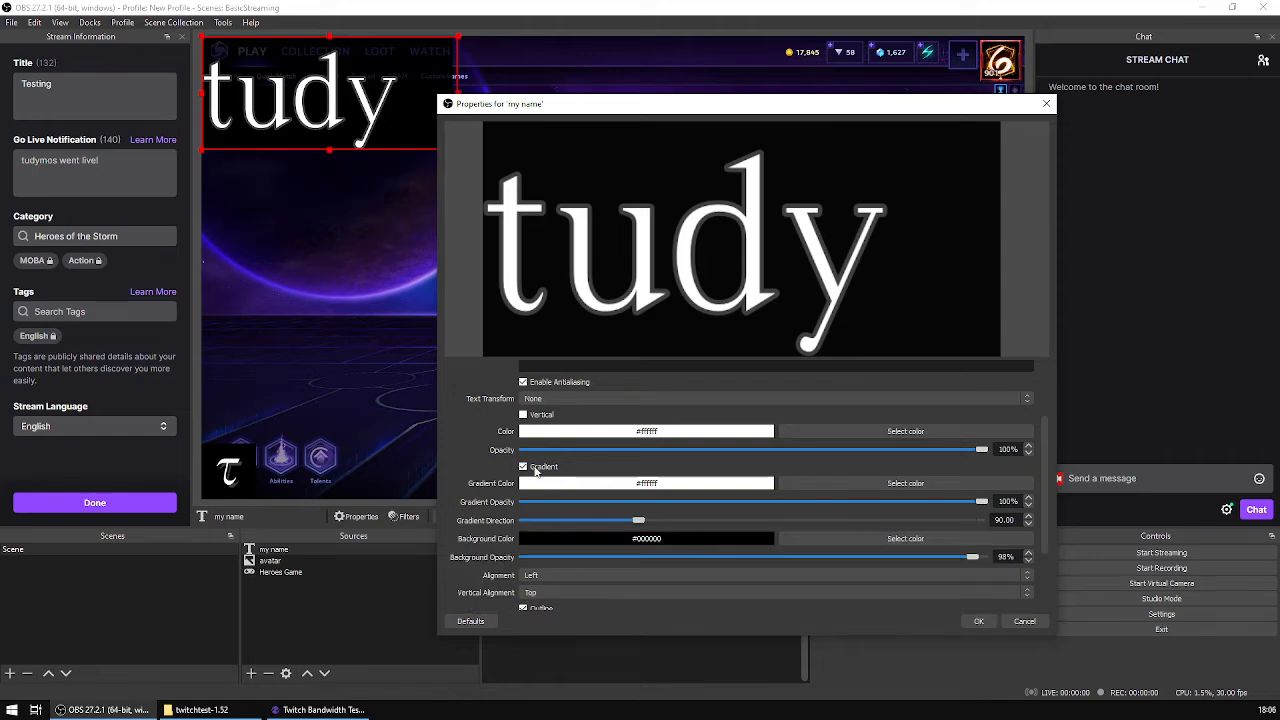
left_click(837, 484)
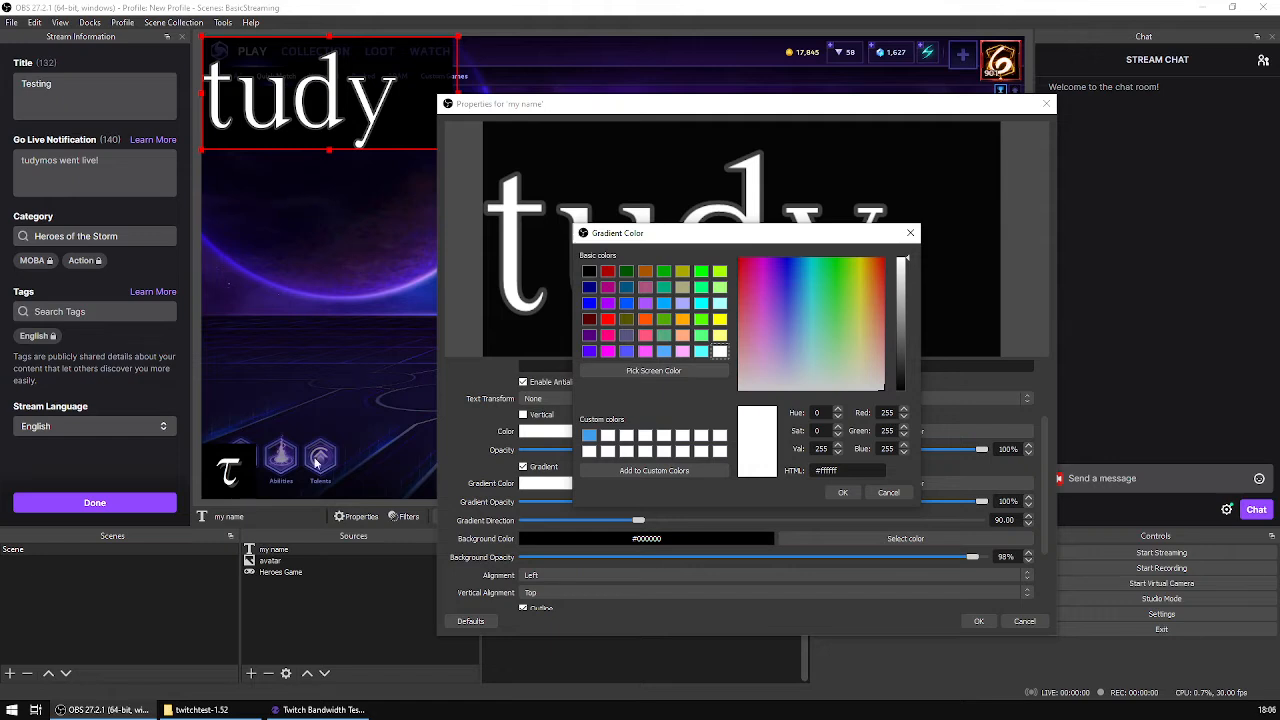
left_click(660, 371)
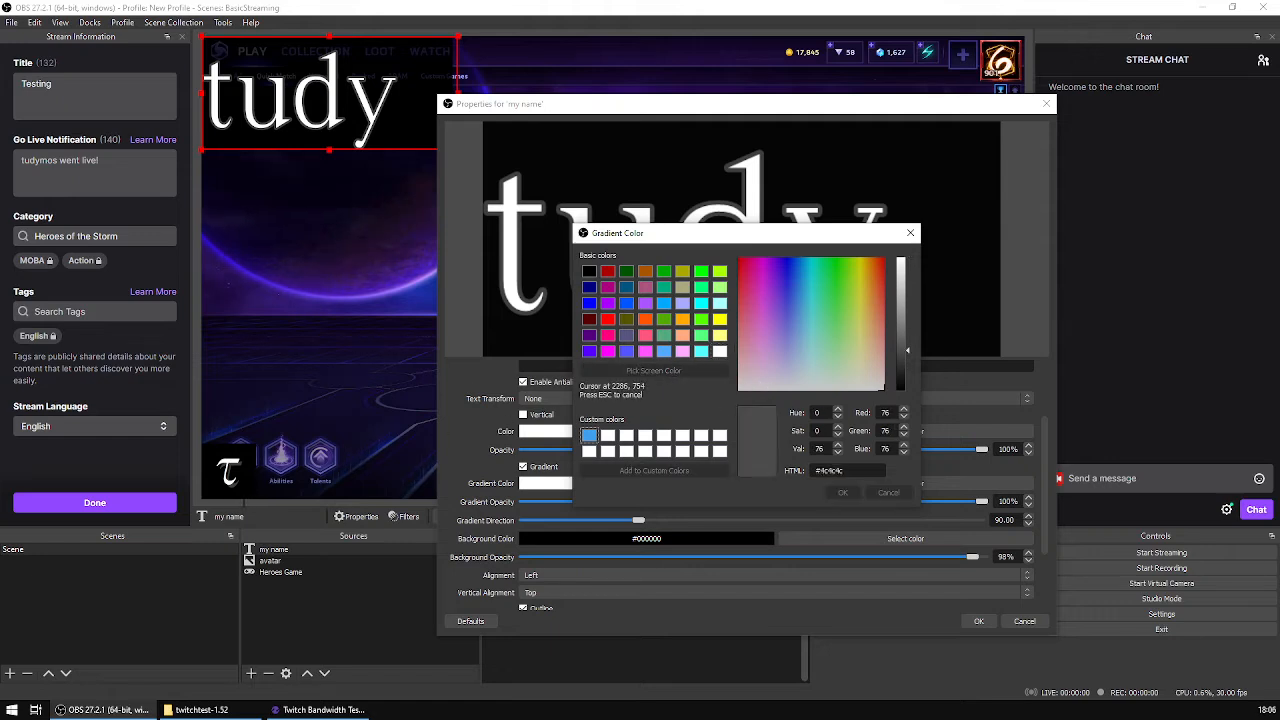
left_click(236, 490)
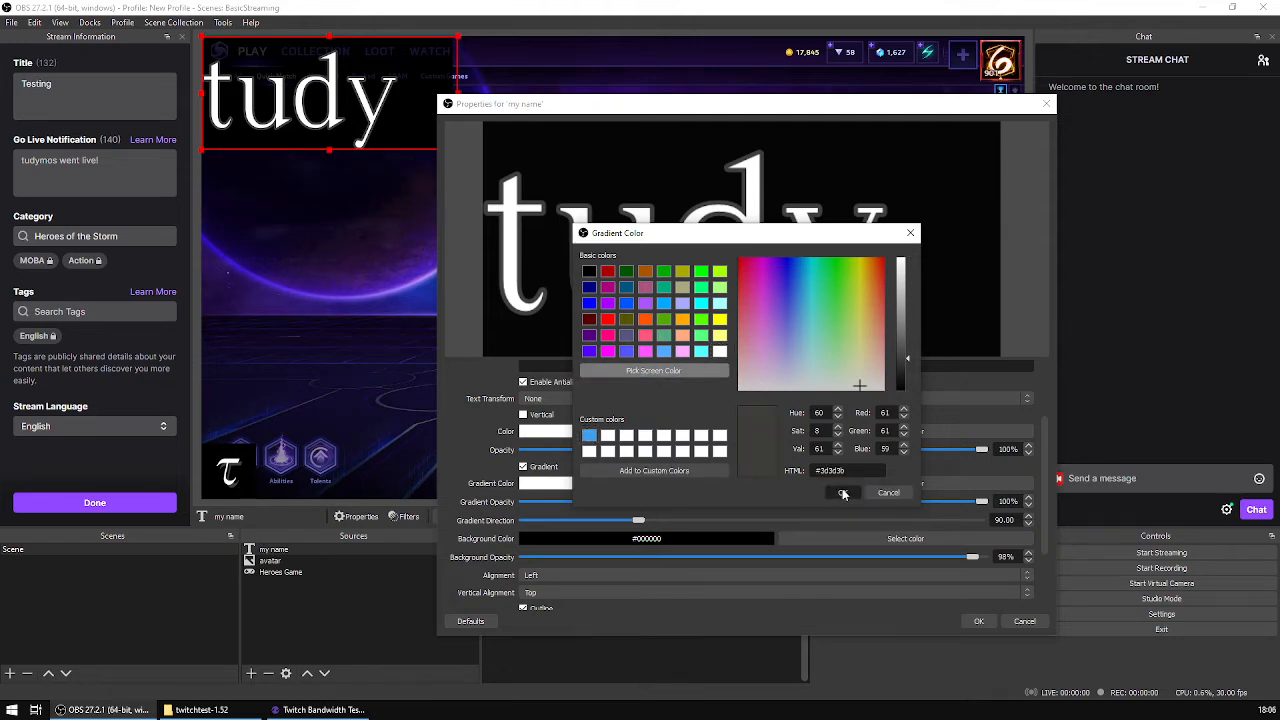
left_click(843, 492)
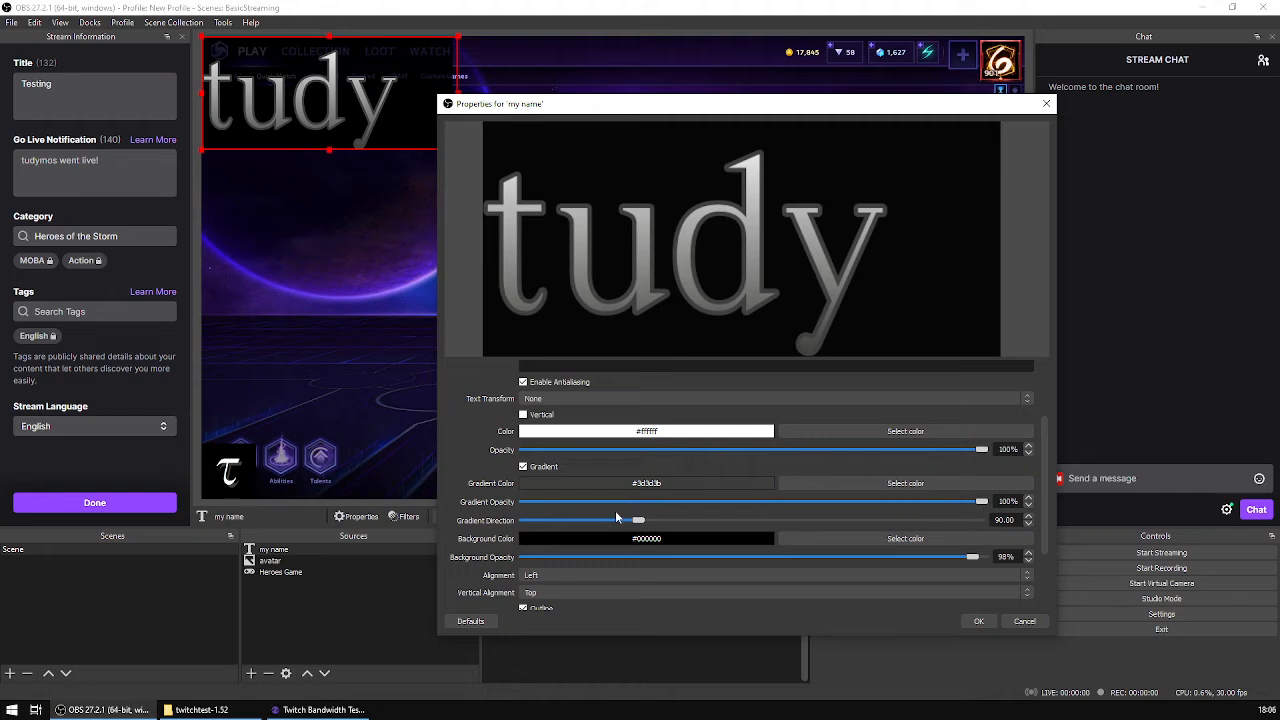
Step: Keep the text's gradient opacity at 100%, set its gradient direction to 72.50, and apply the text properties
left_click_drag(972, 500, 1033, 507)
mouse_move(641, 522)
left_mouse_down()
mouse_move(840, 522)
mouse_move(619, 525)
left_mouse_up()
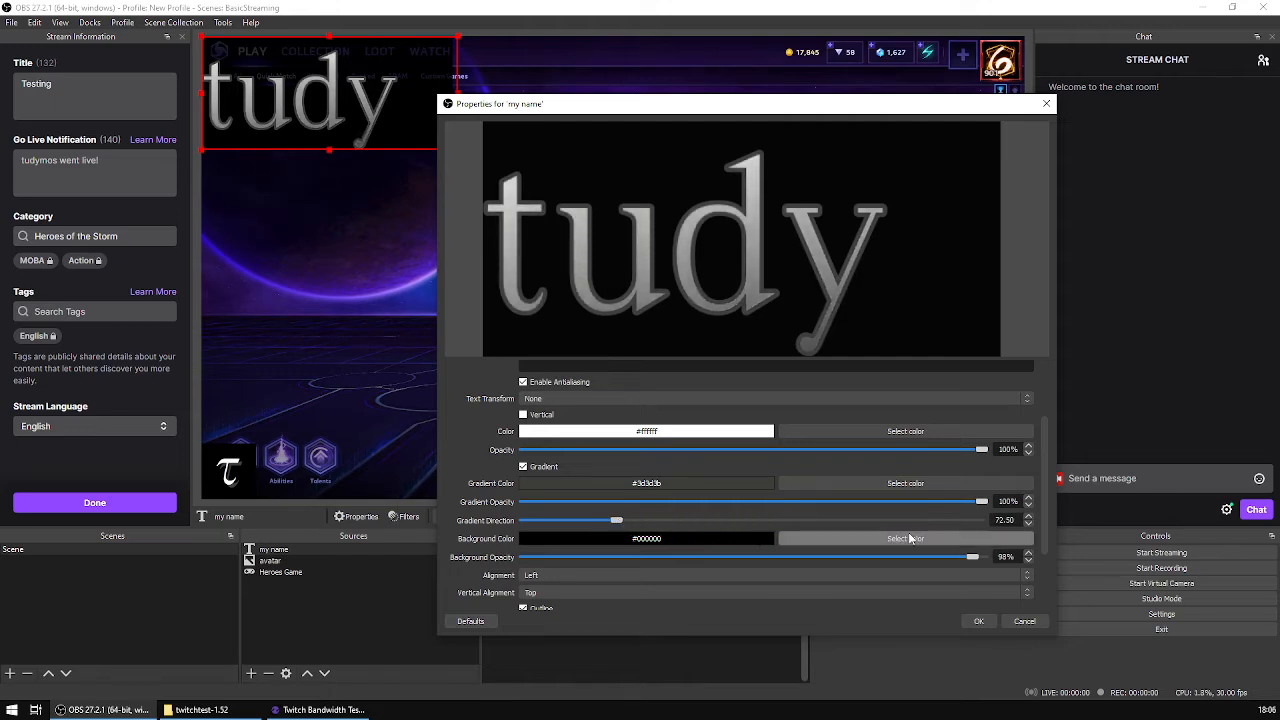
left_click(976, 621)
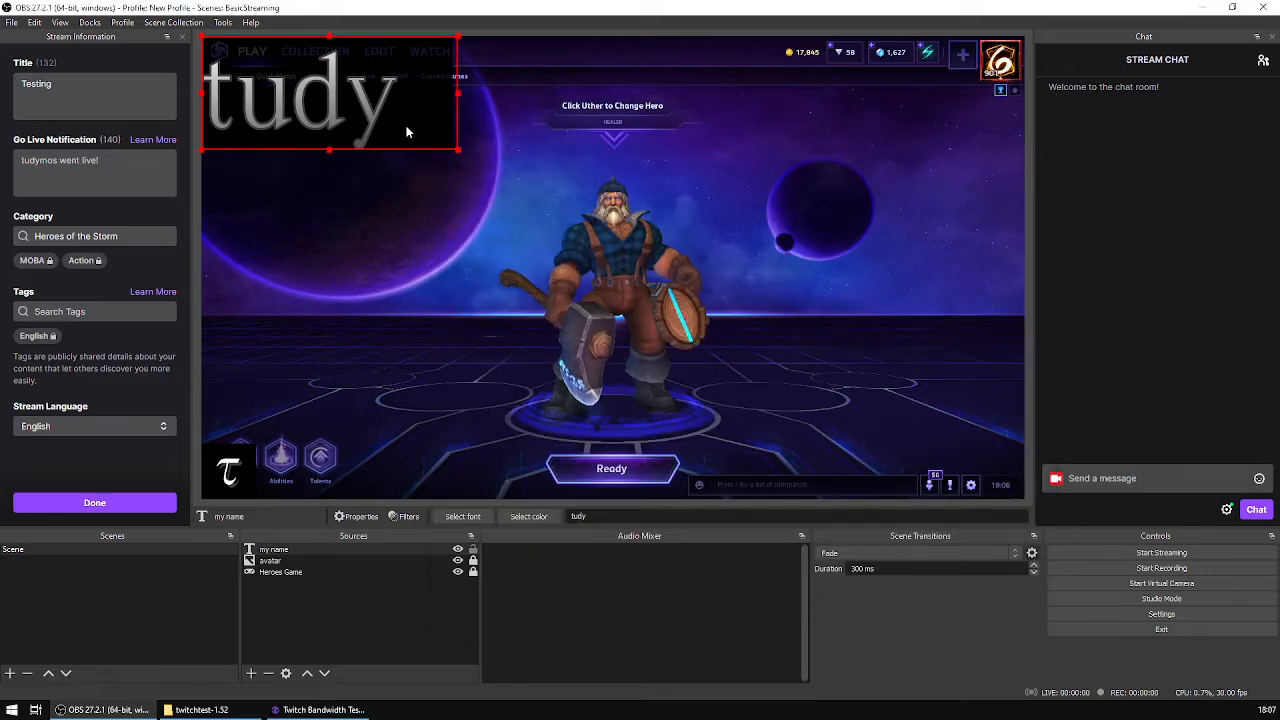
Step: Move the name text over the game's background and make its black background fully opaque in its properties
left_click_drag(406, 131, 534, 270)
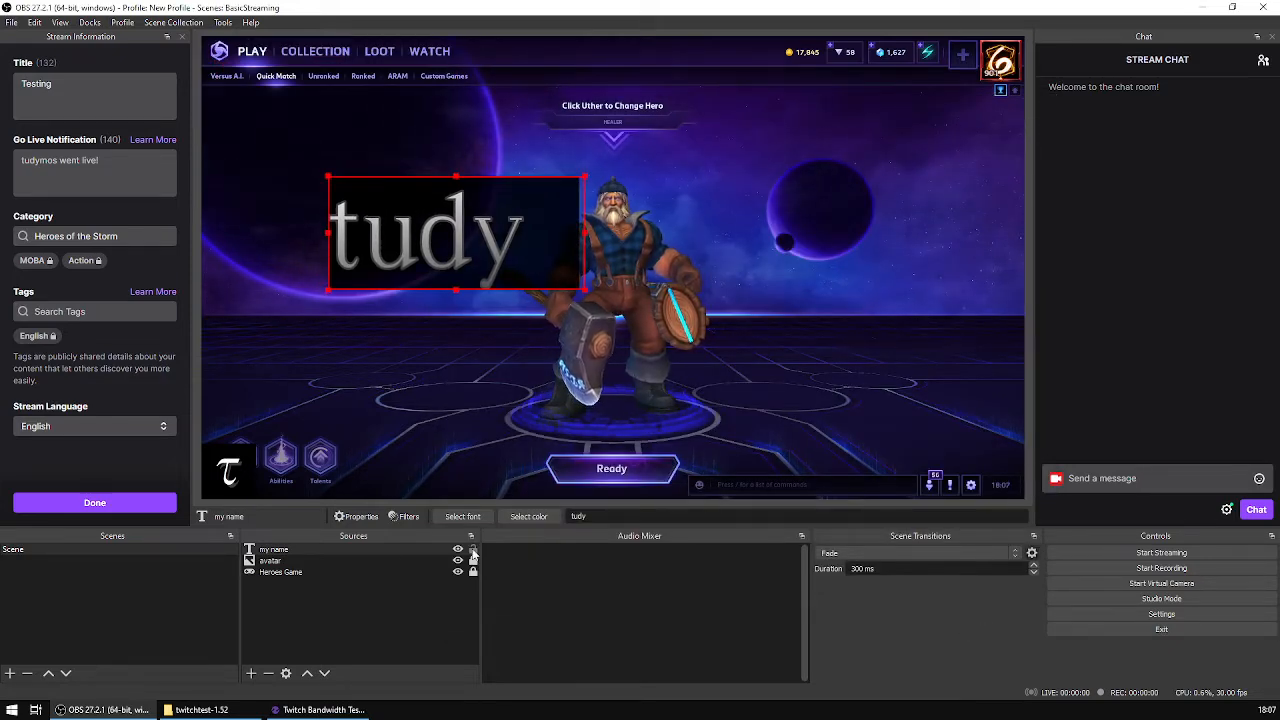
mouse_move(548, 283)
left_mouse_down()
mouse_move(671, 272)
mouse_move(553, 301)
left_mouse_up()
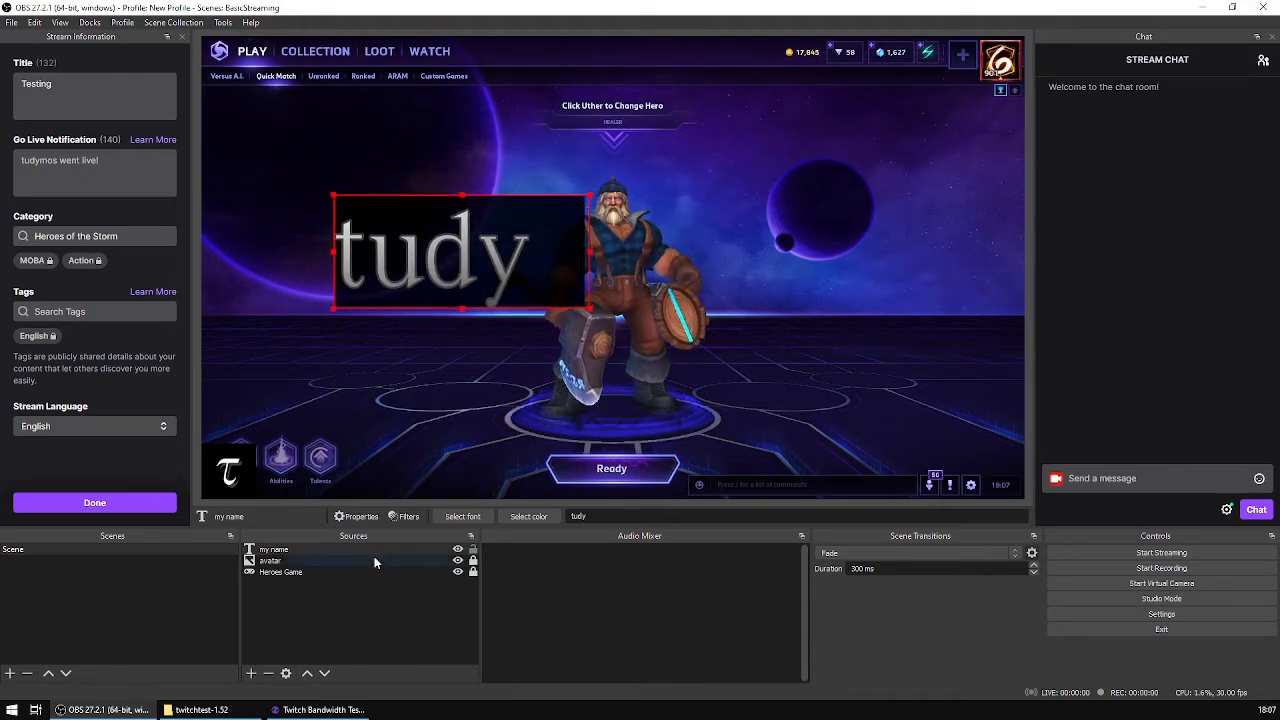
left_click(358, 516)
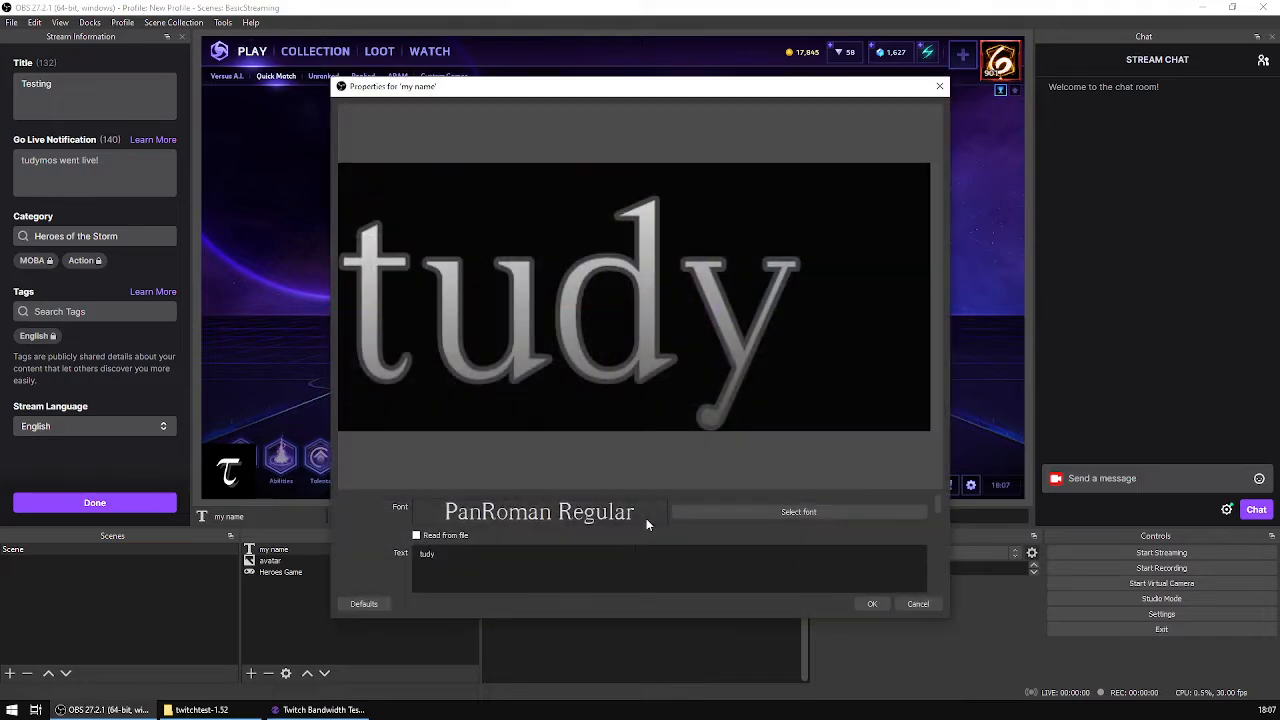
scroll(858, 504, "down", 5)
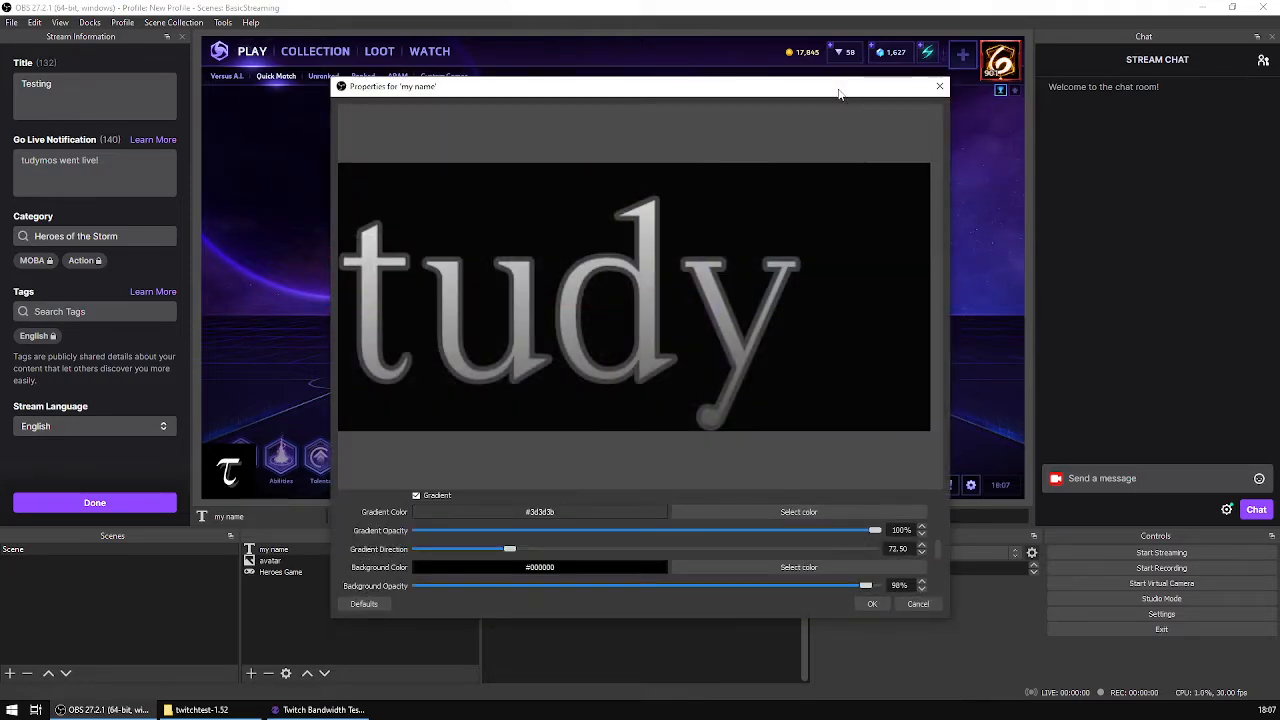
left_click_drag(839, 93, 836, 46)
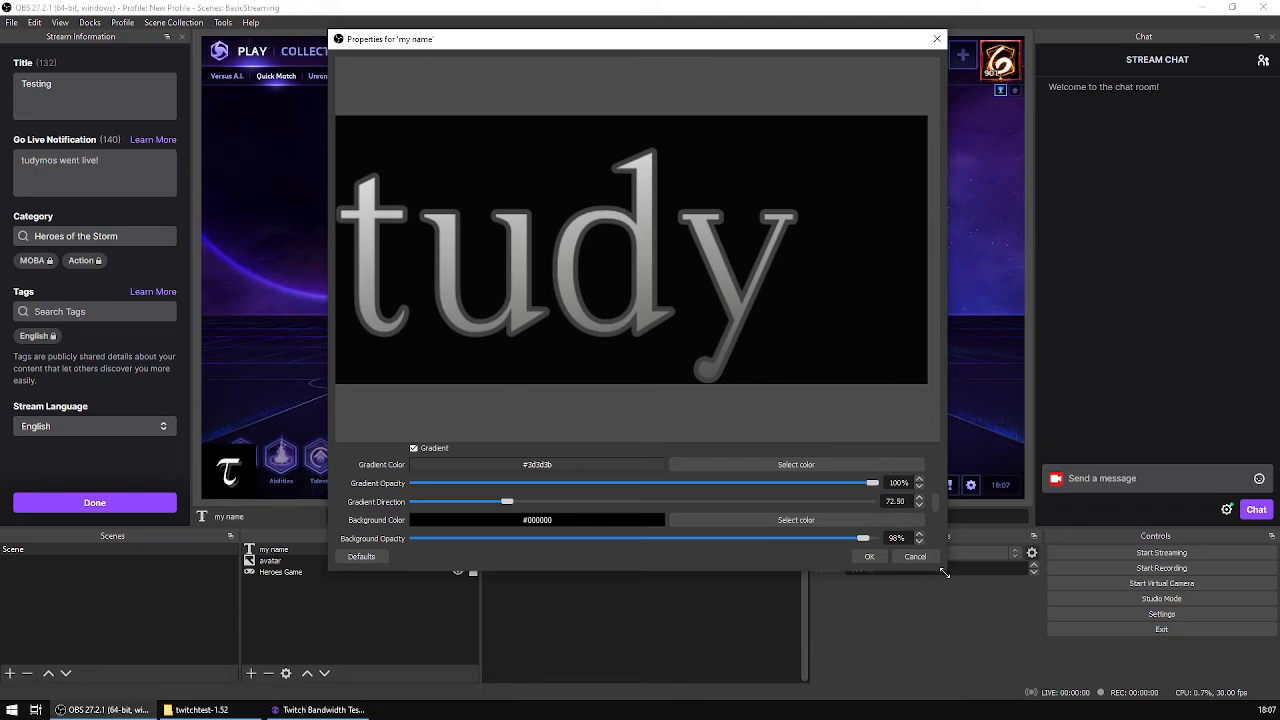
left_click_drag(944, 572, 1000, 631)
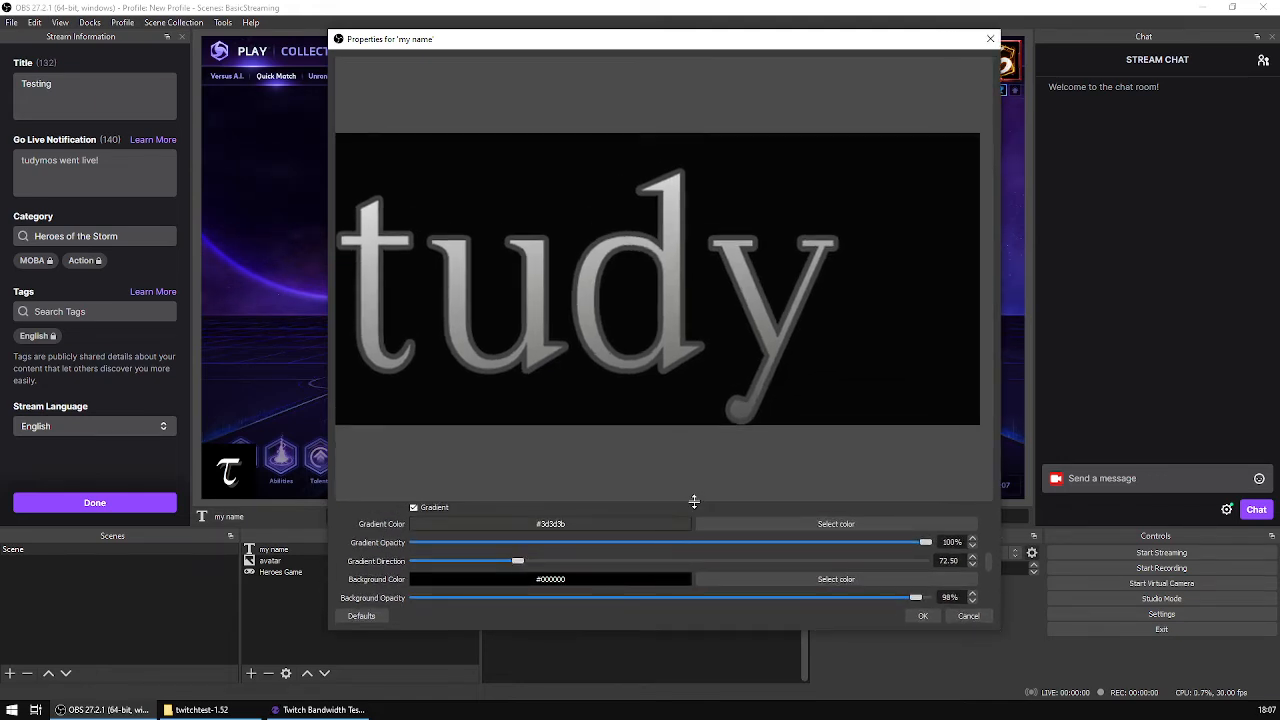
left_click_drag(694, 501, 688, 292)
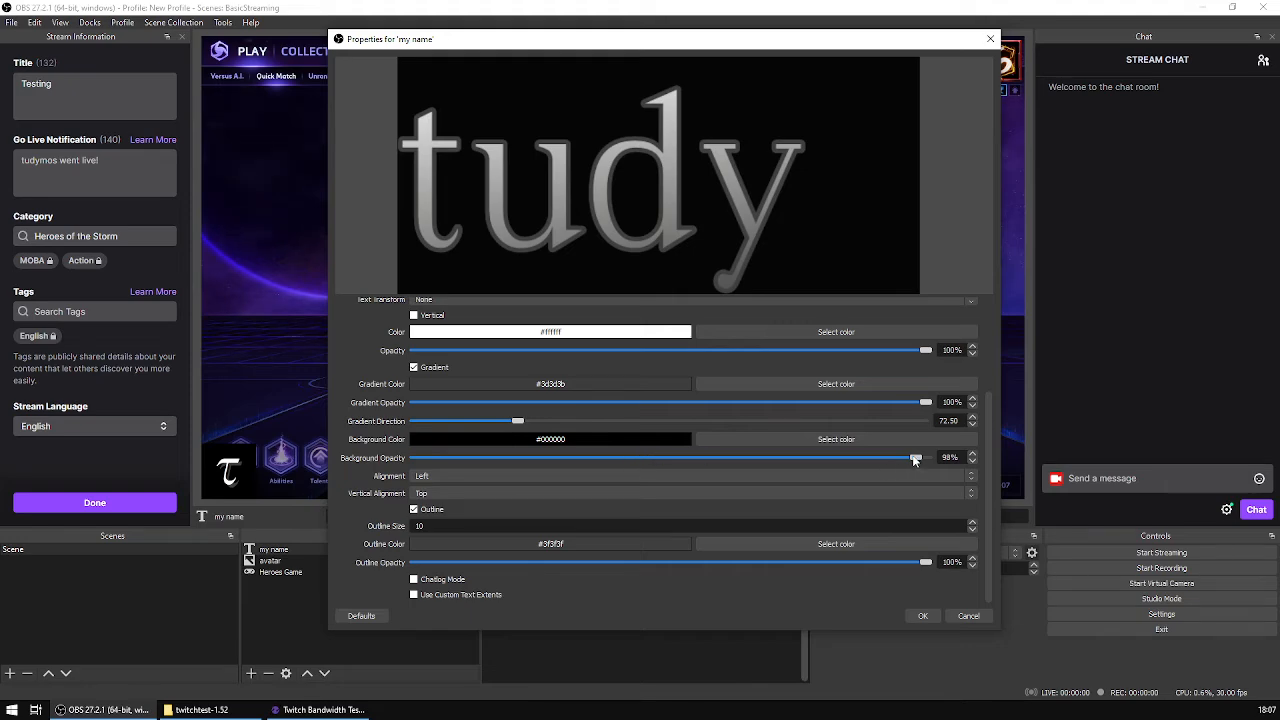
left_click_drag(915, 459, 968, 470)
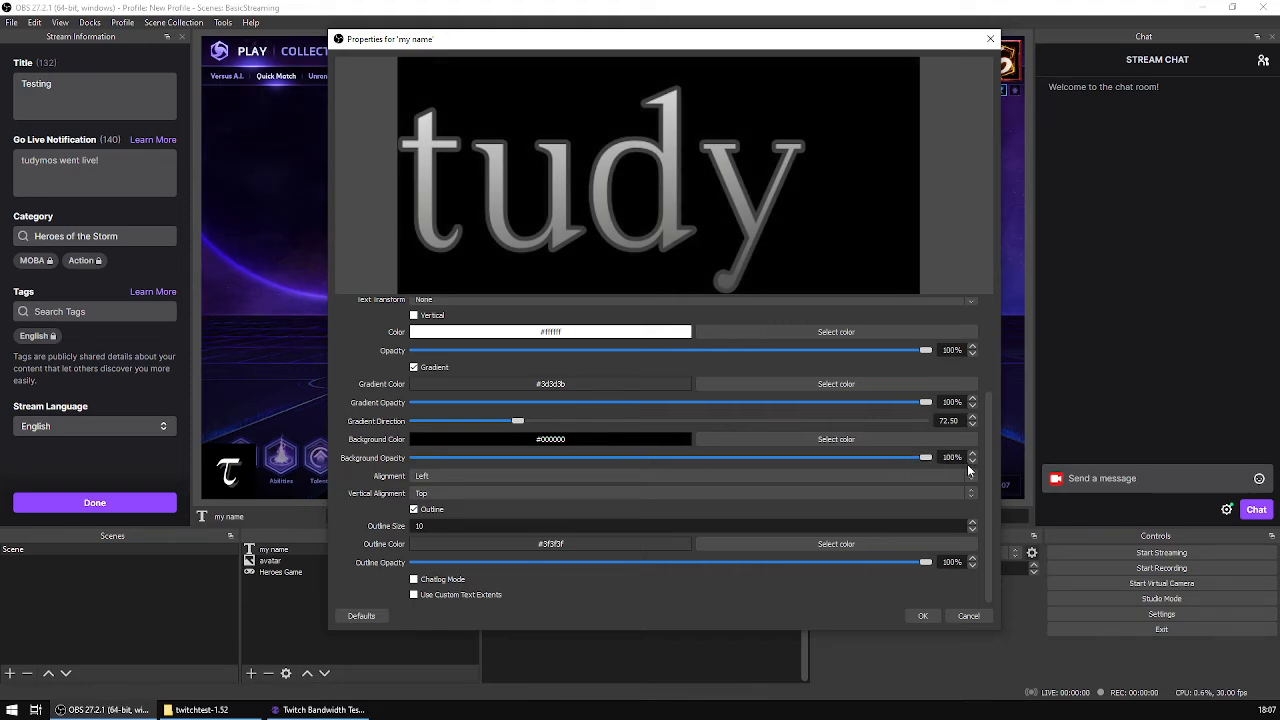
left_click(934, 618)
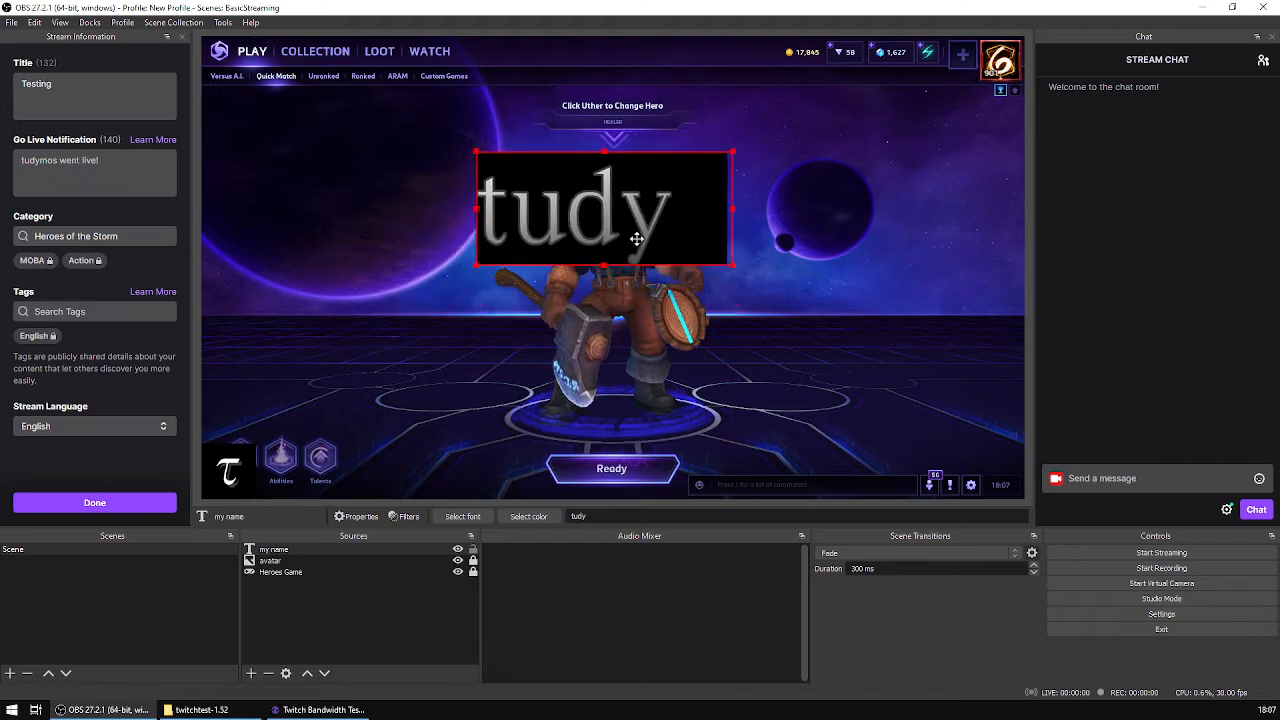
Step: Place the name text directly beside the avatar along the canvas's lower edge and scale it down to about 129 px high
left_click_drag(636, 238, 432, 463)
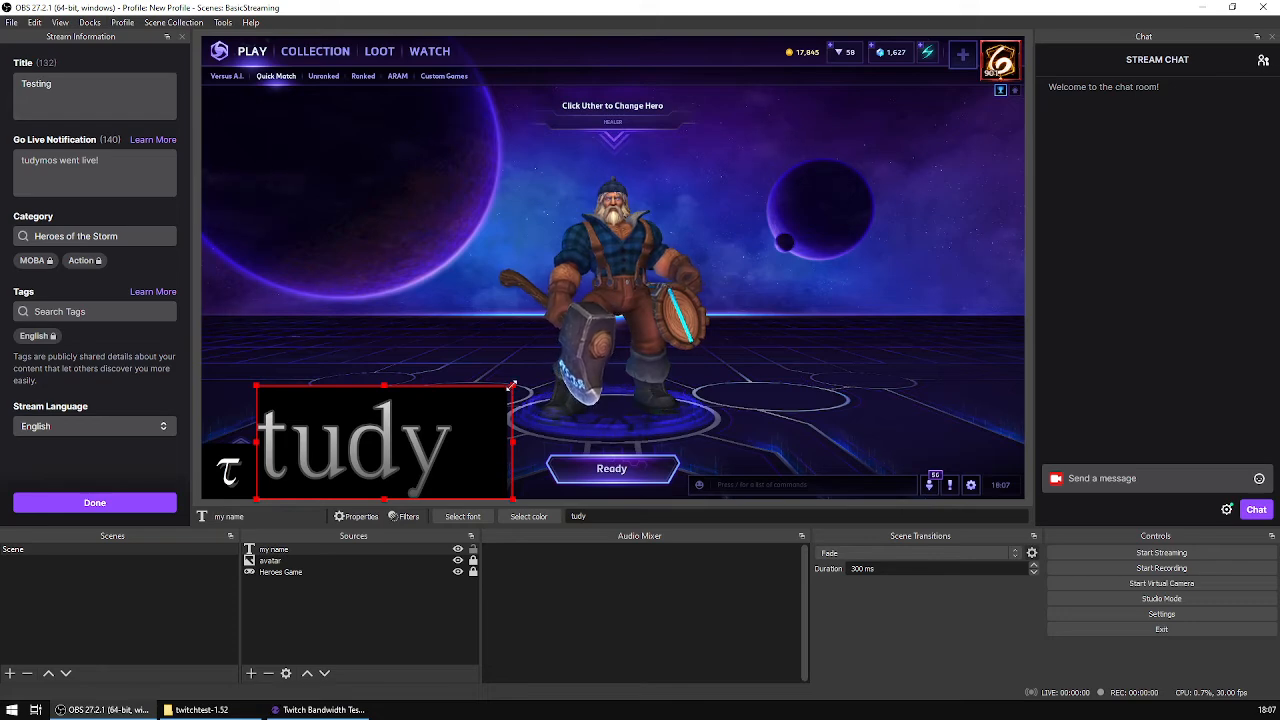
left_click_drag(511, 385, 378, 460)
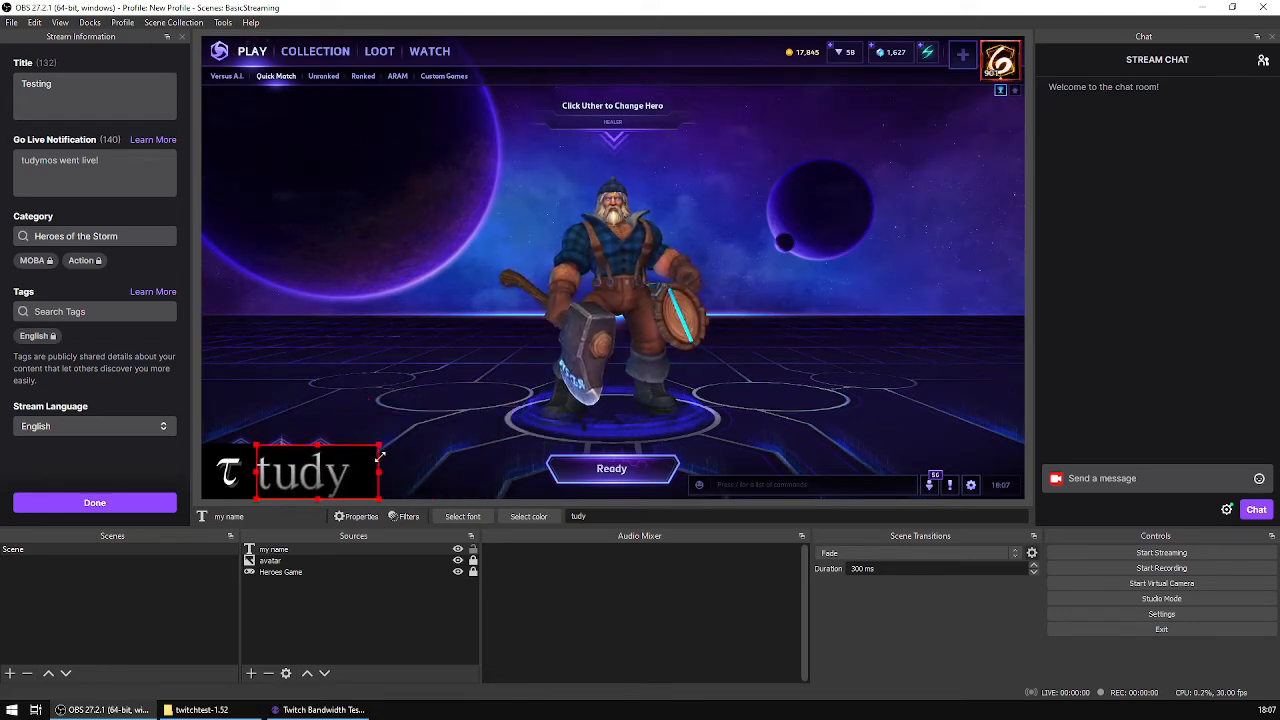
left_click(516, 500)
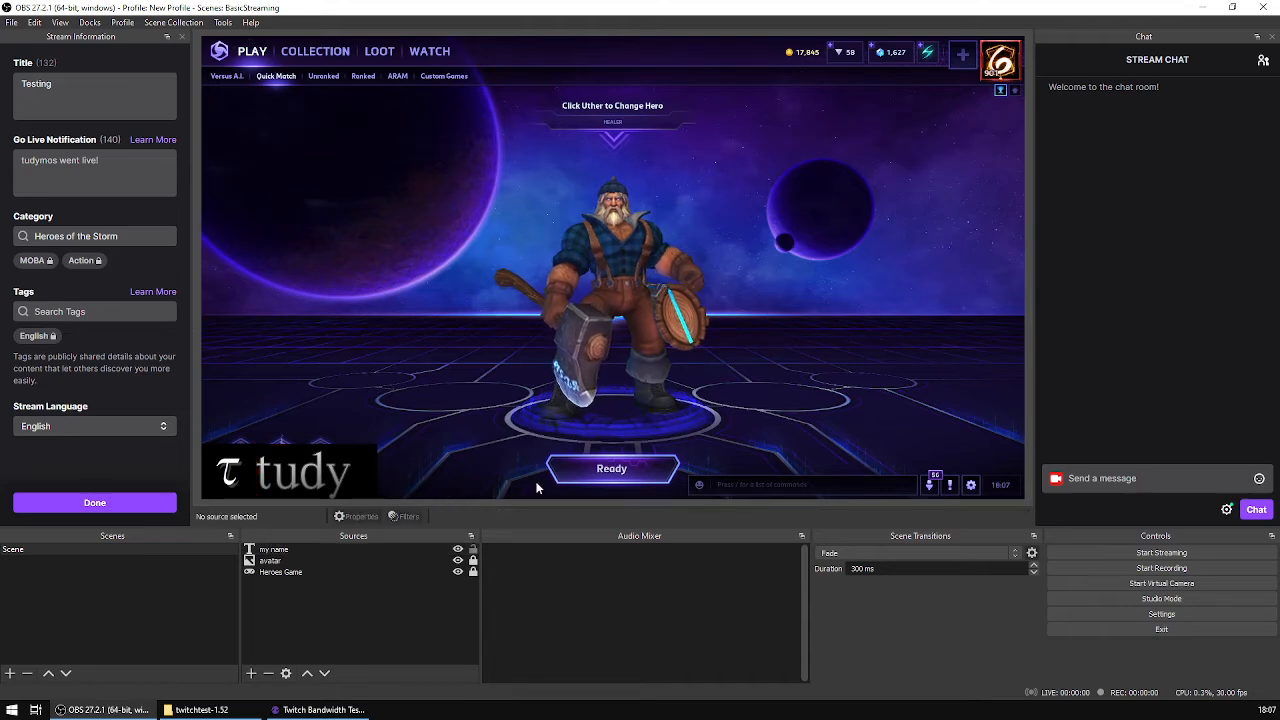
Step: Crop about 99 px of empty background off the right side of the name text
left_click(339, 471)
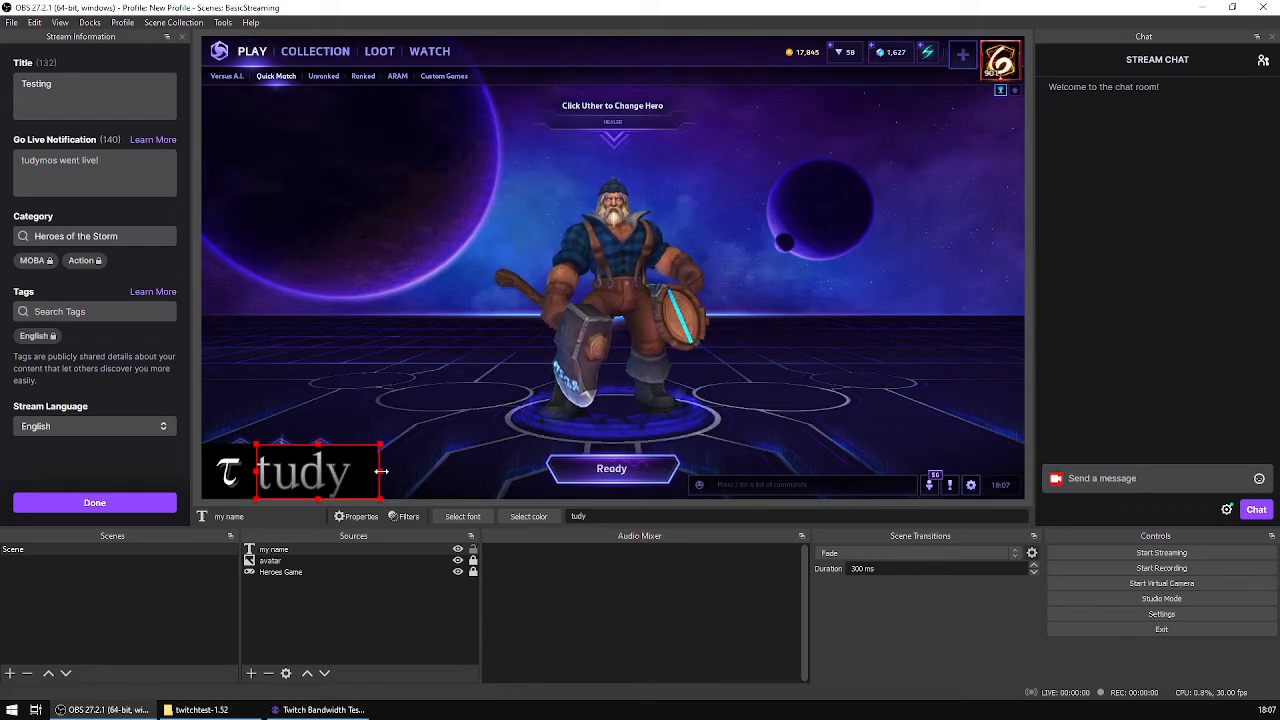
left_click_drag(381, 471, 381, 473)
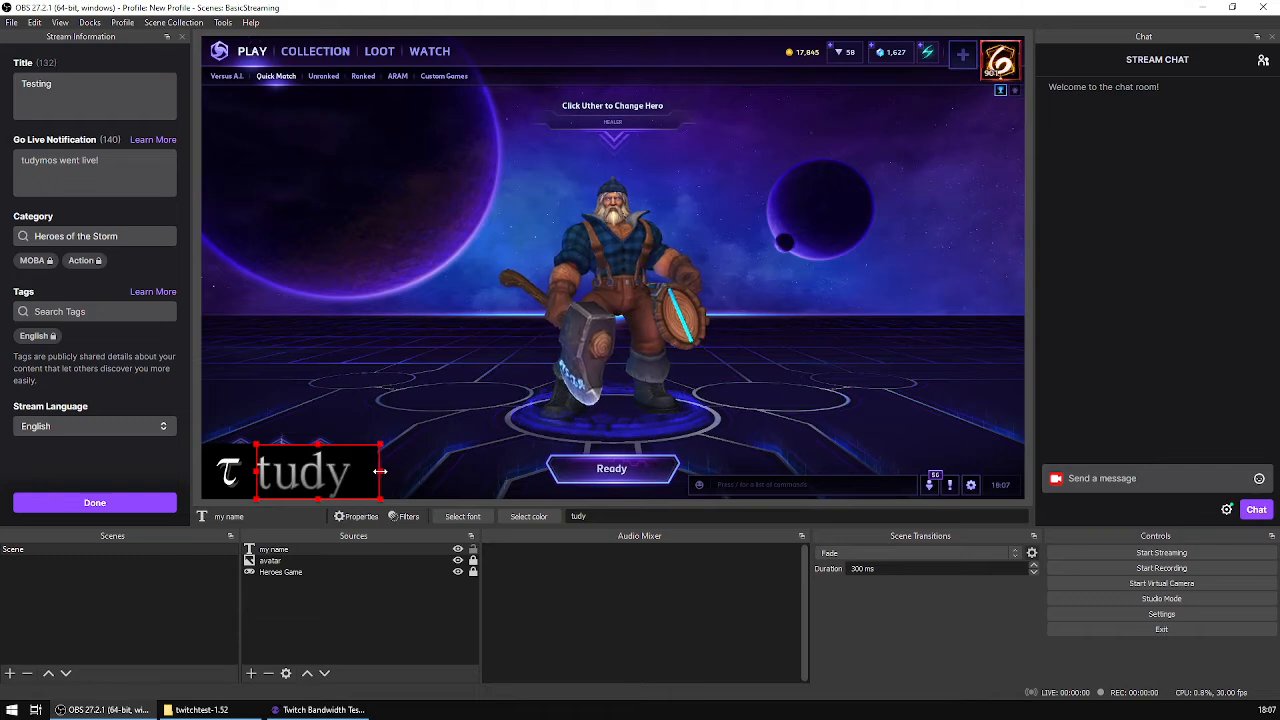
key("ctrl+z")
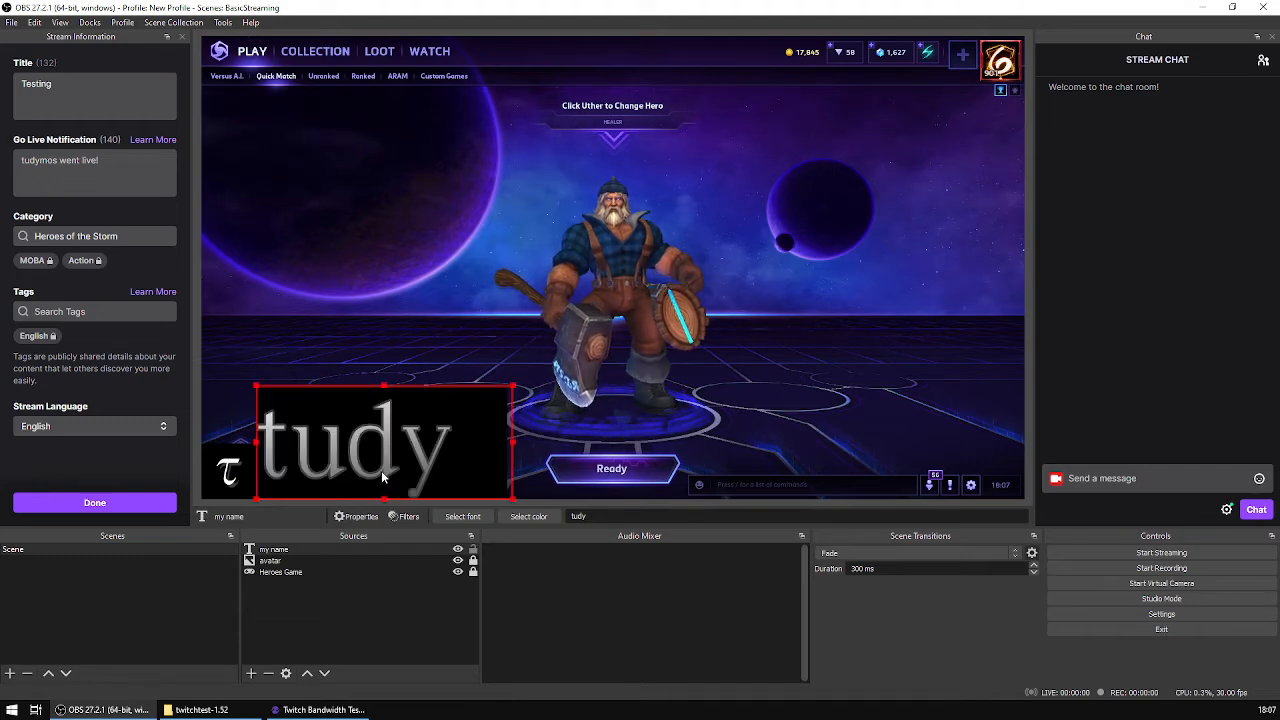
key("ctrl+y")
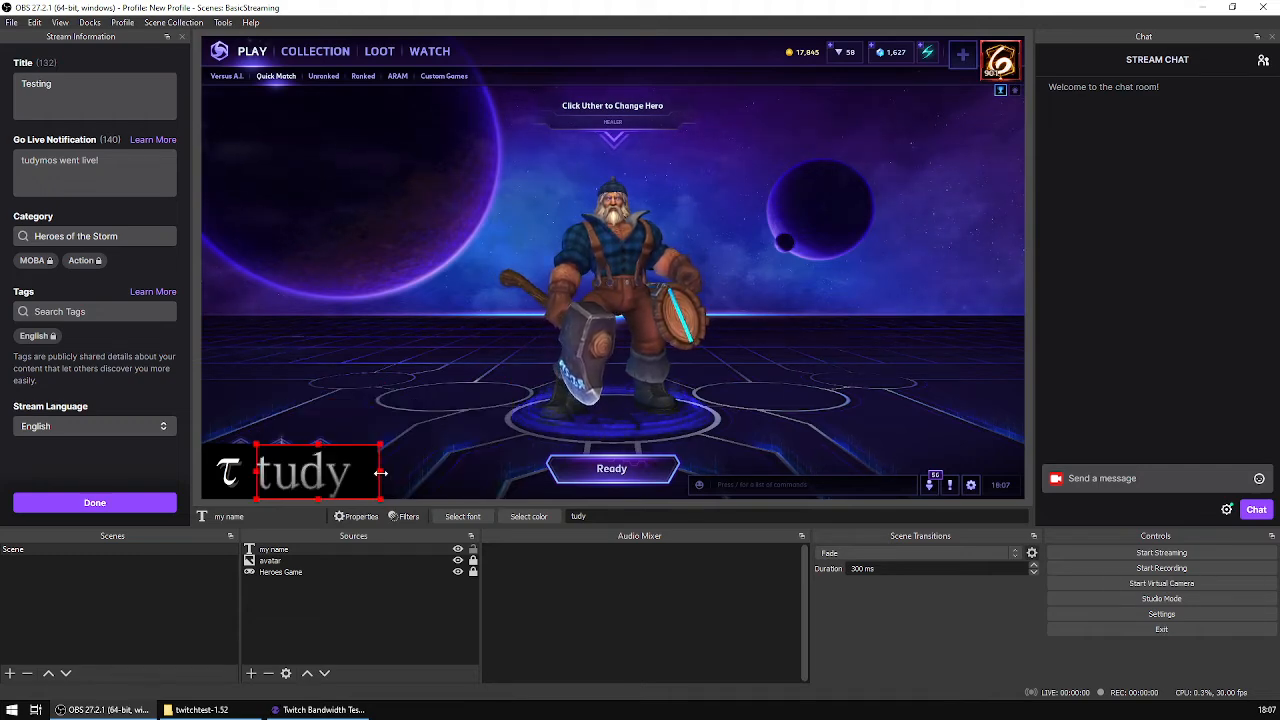
left_click_drag(380, 473, 360, 474)
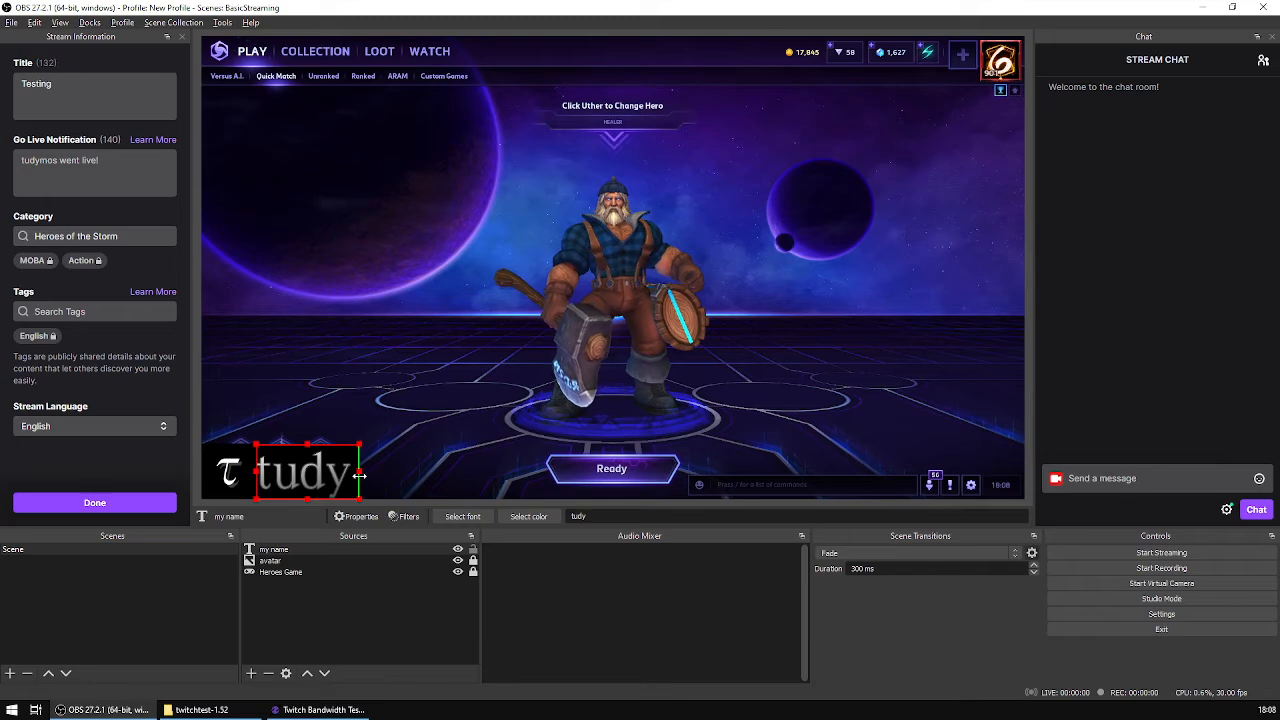
left_click(438, 484)
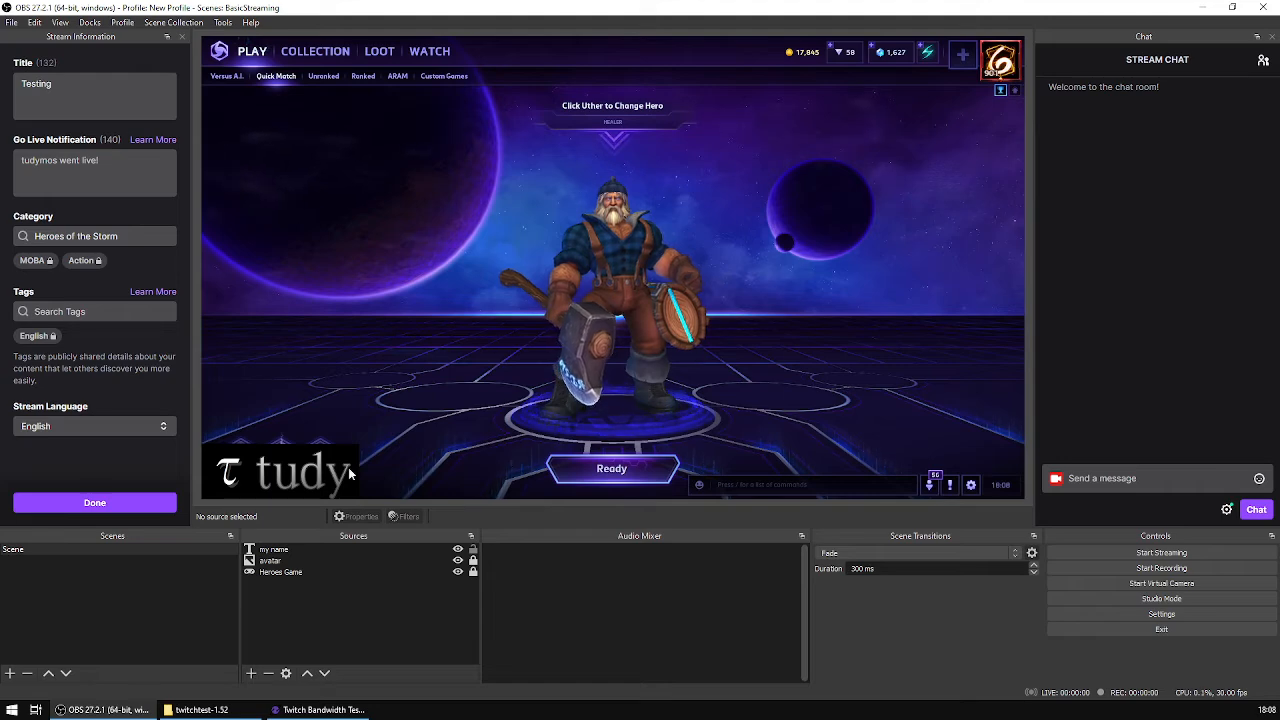
Step: Set the name text's height to 130 in its transform settings and lock the my name source
left_click(304, 474)
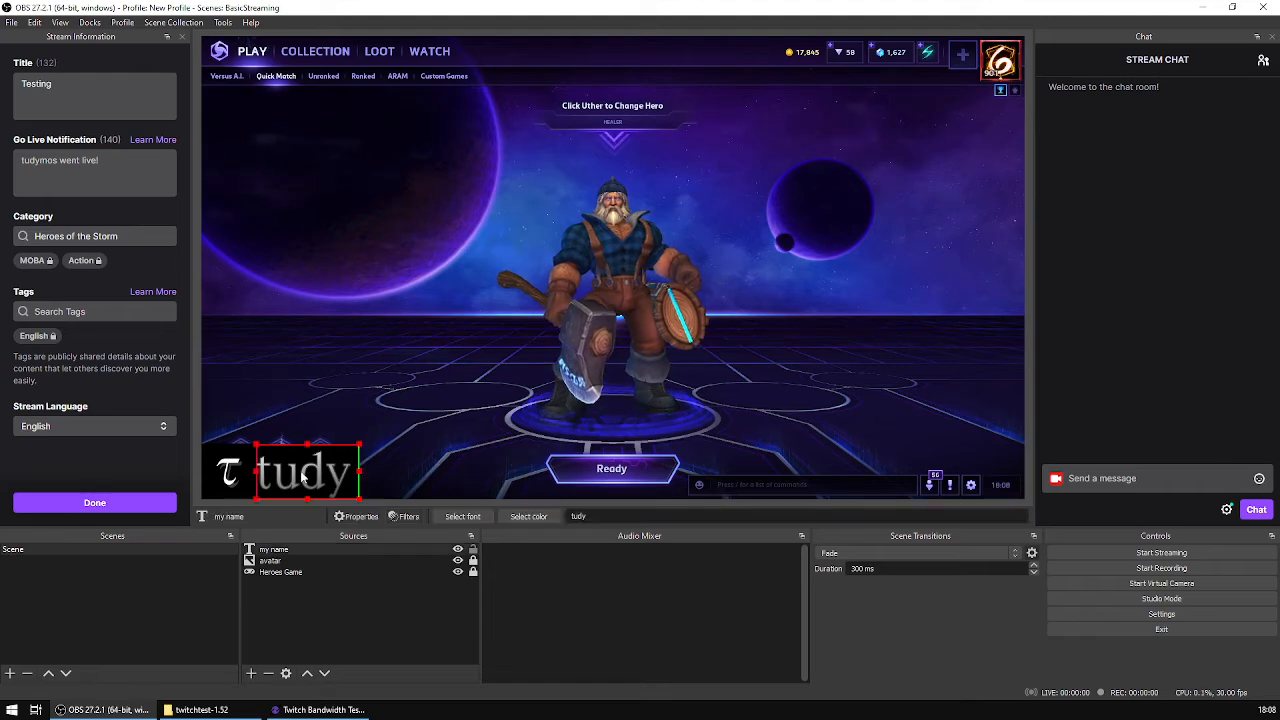
left_click(123, 23)
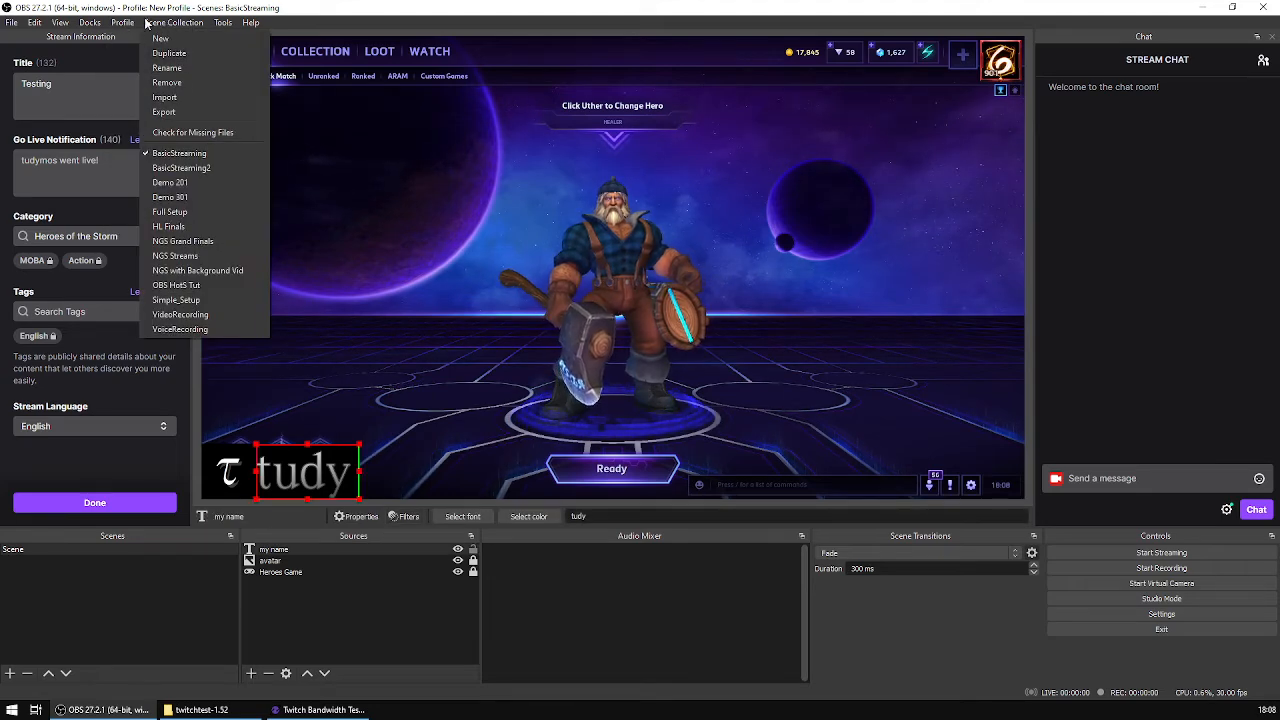
left_click(34, 22)
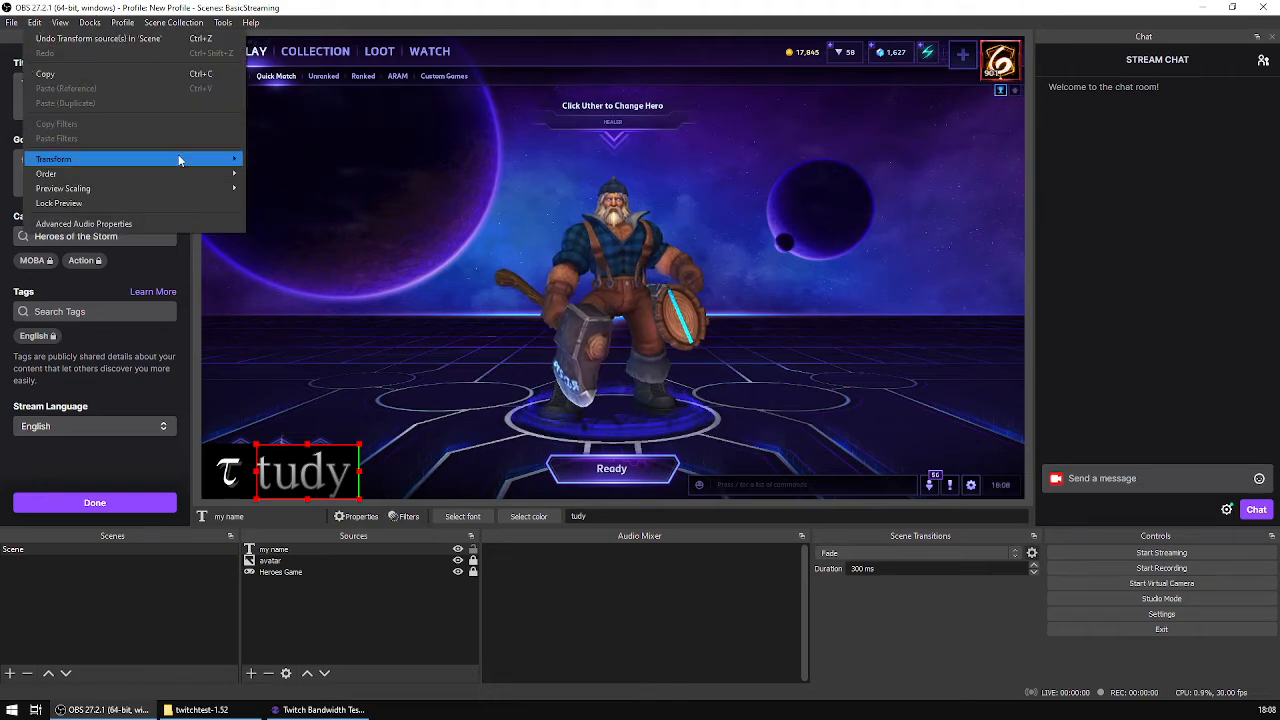
mouse_move(180, 160)
left_click(270, 160)
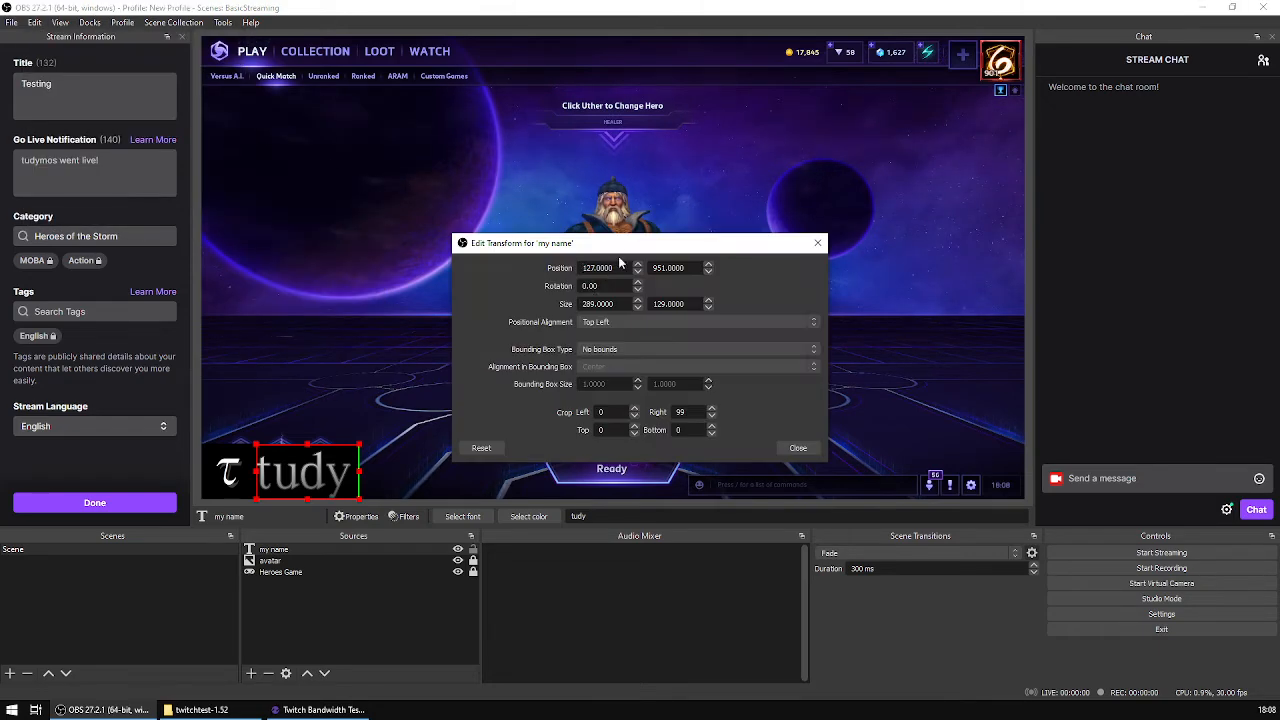
left_click_drag(653, 247, 663, 207)
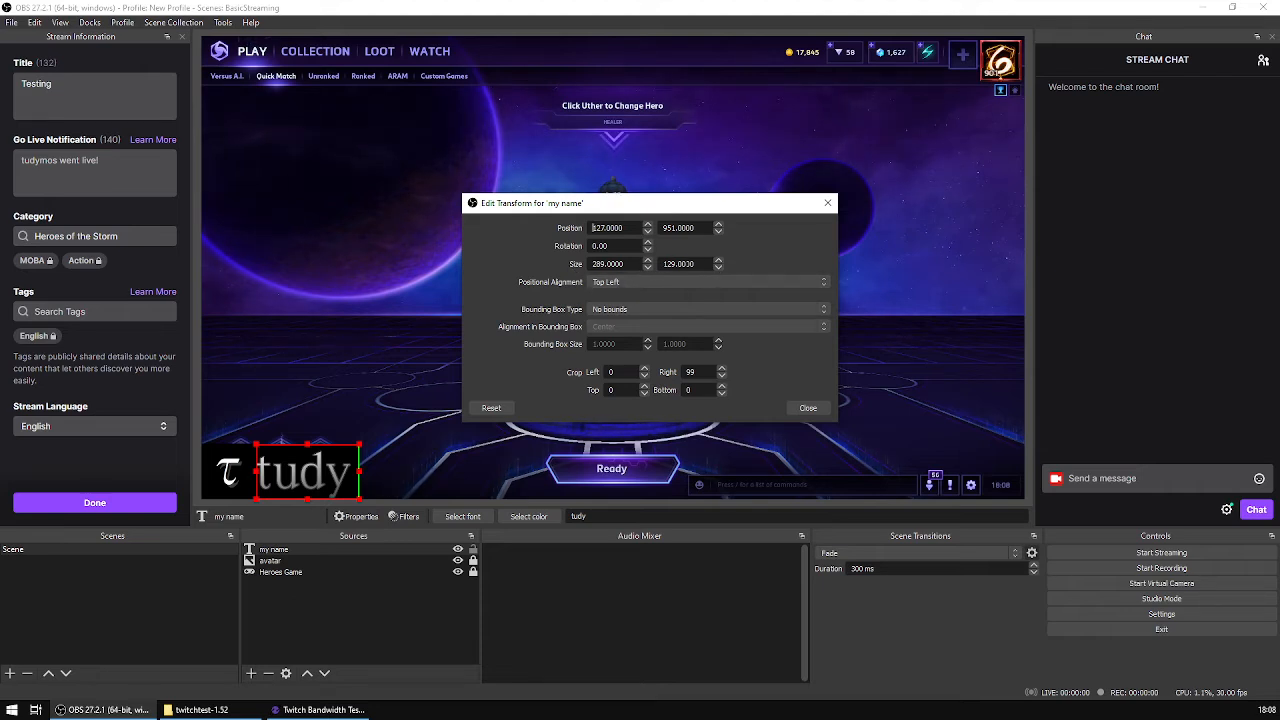
left_click(717, 260)
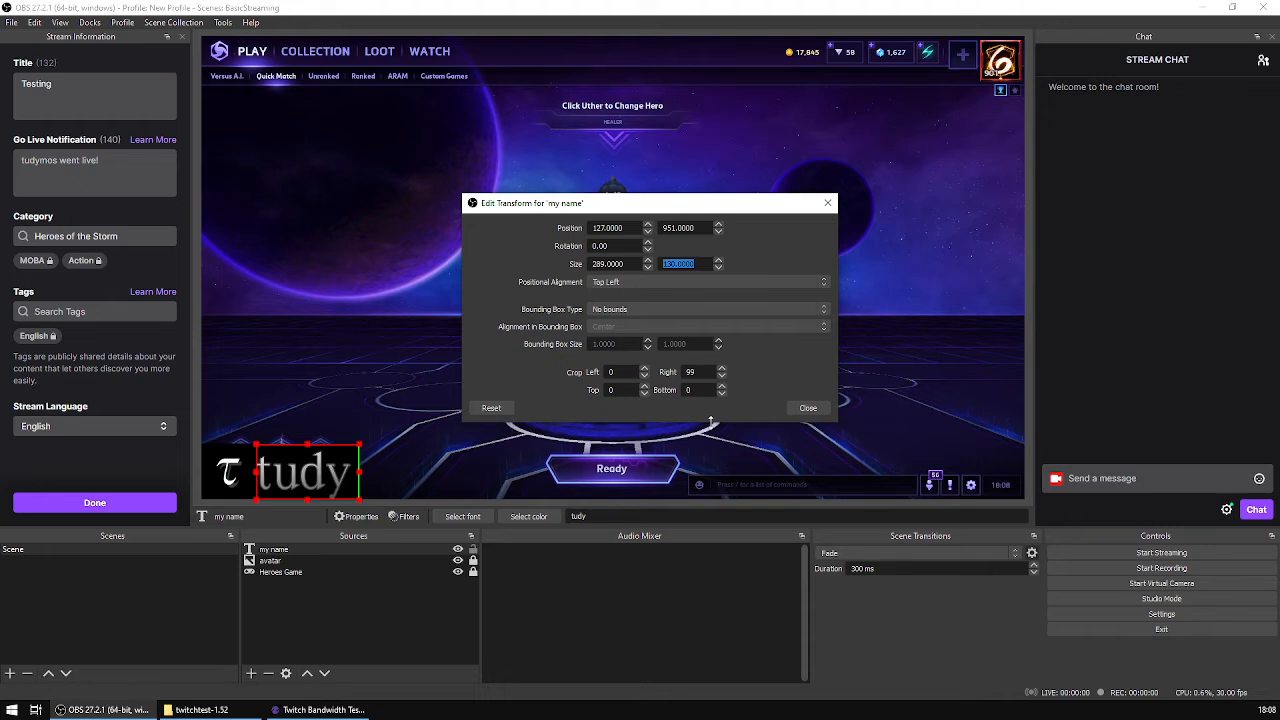
left_click(818, 413)
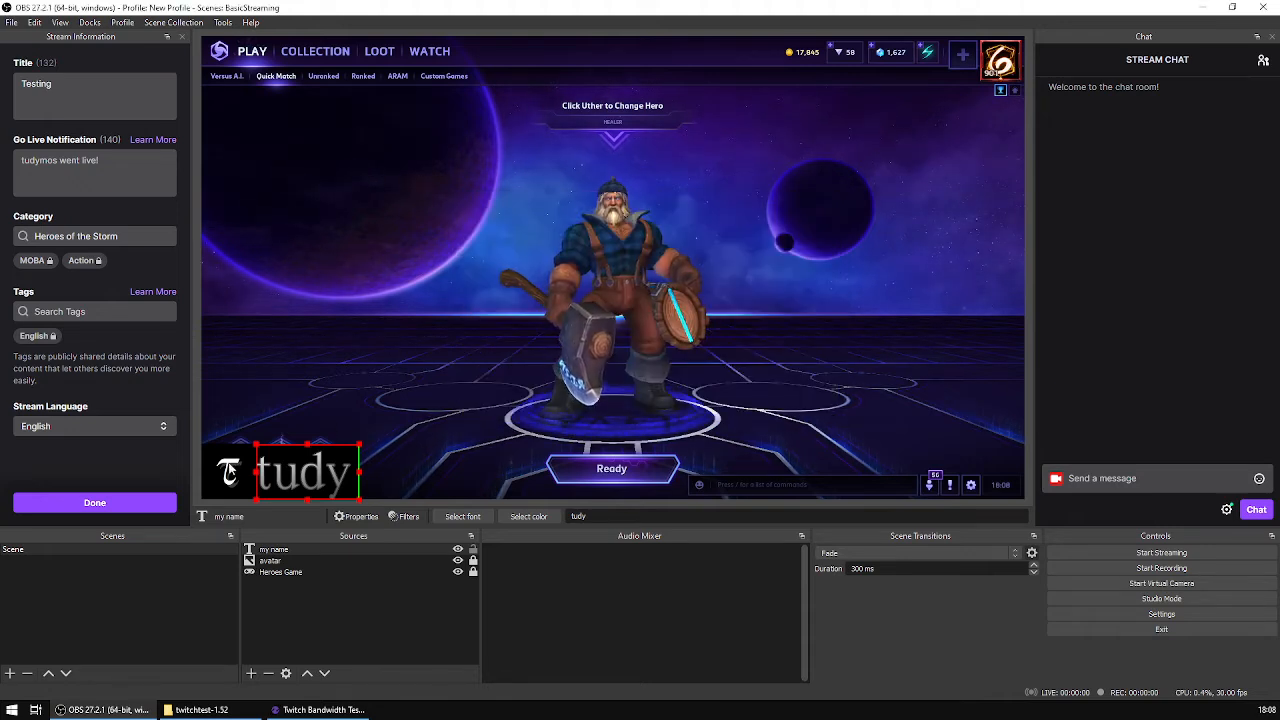
left_click(293, 544)
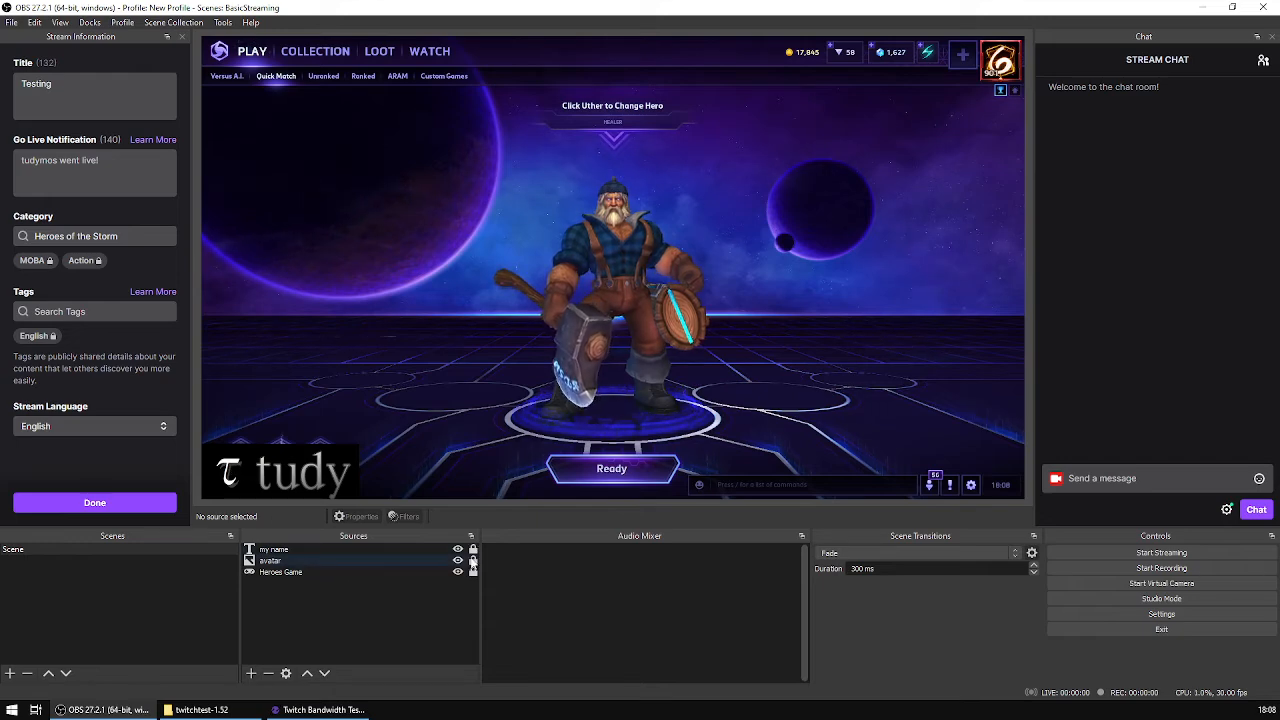
Step: Unlock the avatar to check its position and size in the transform settings, and lock it again
left_click(218, 475)
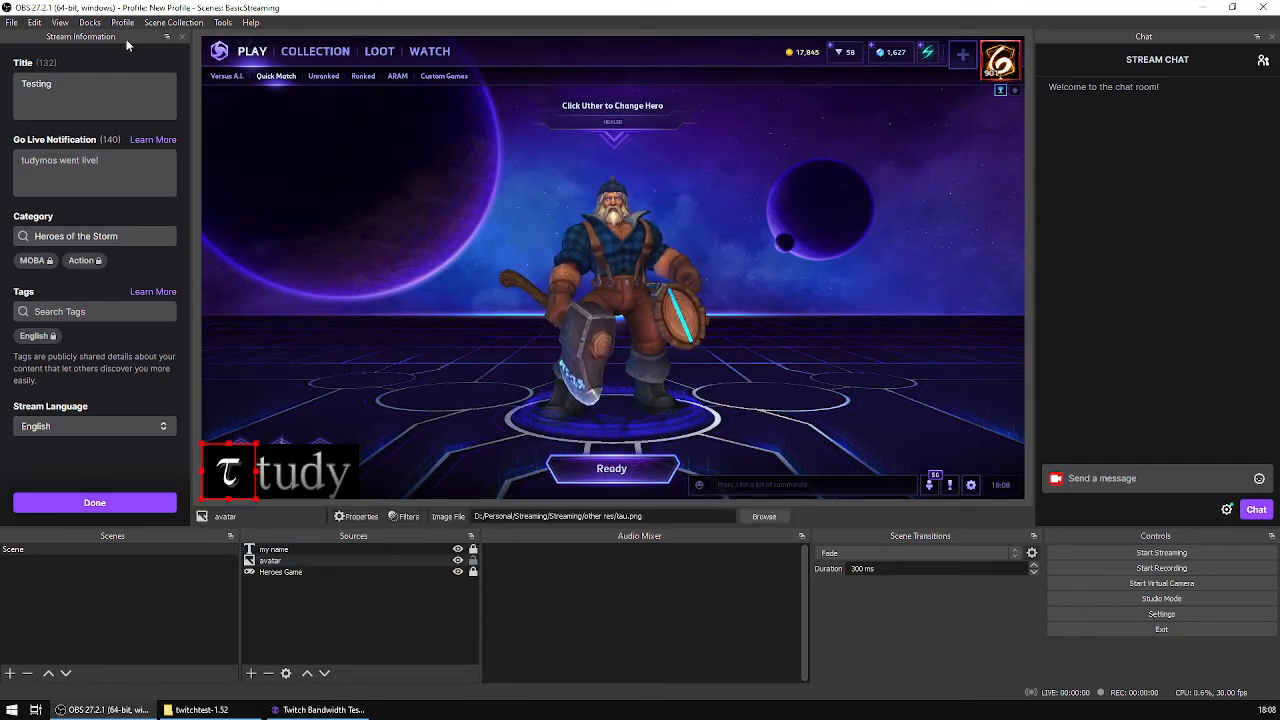
left_click(35, 23)
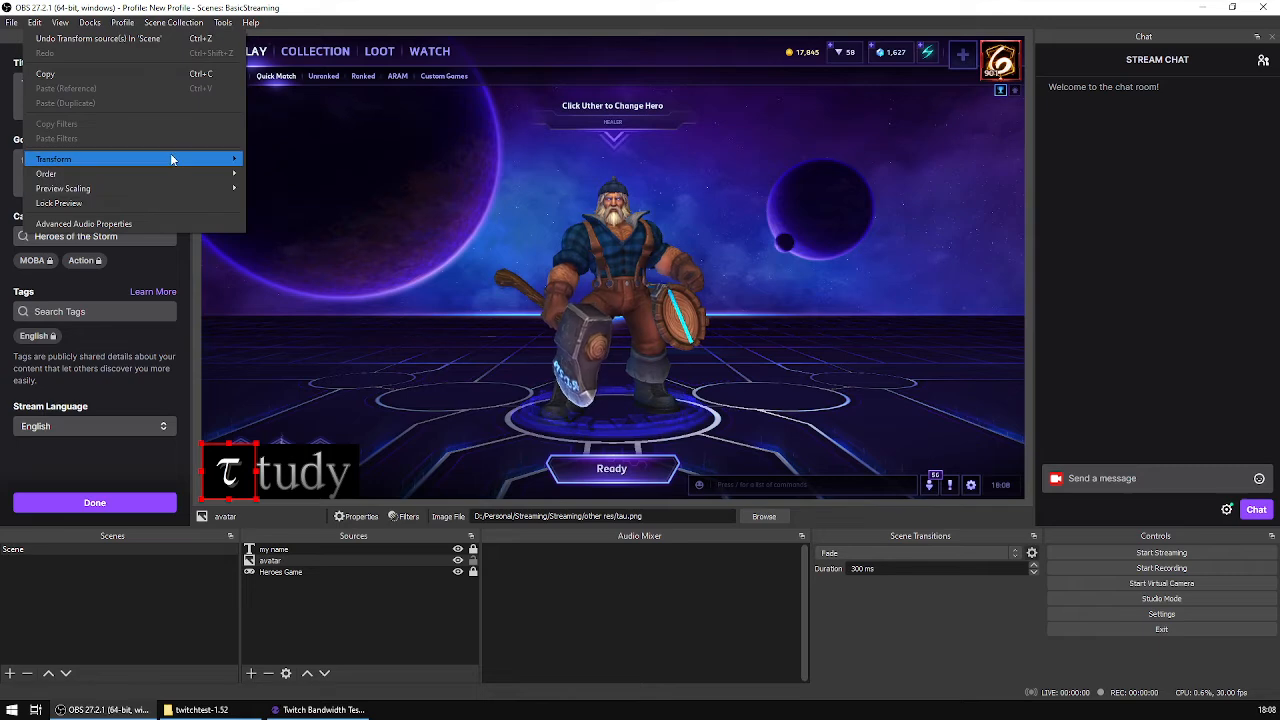
left_click(263, 163)
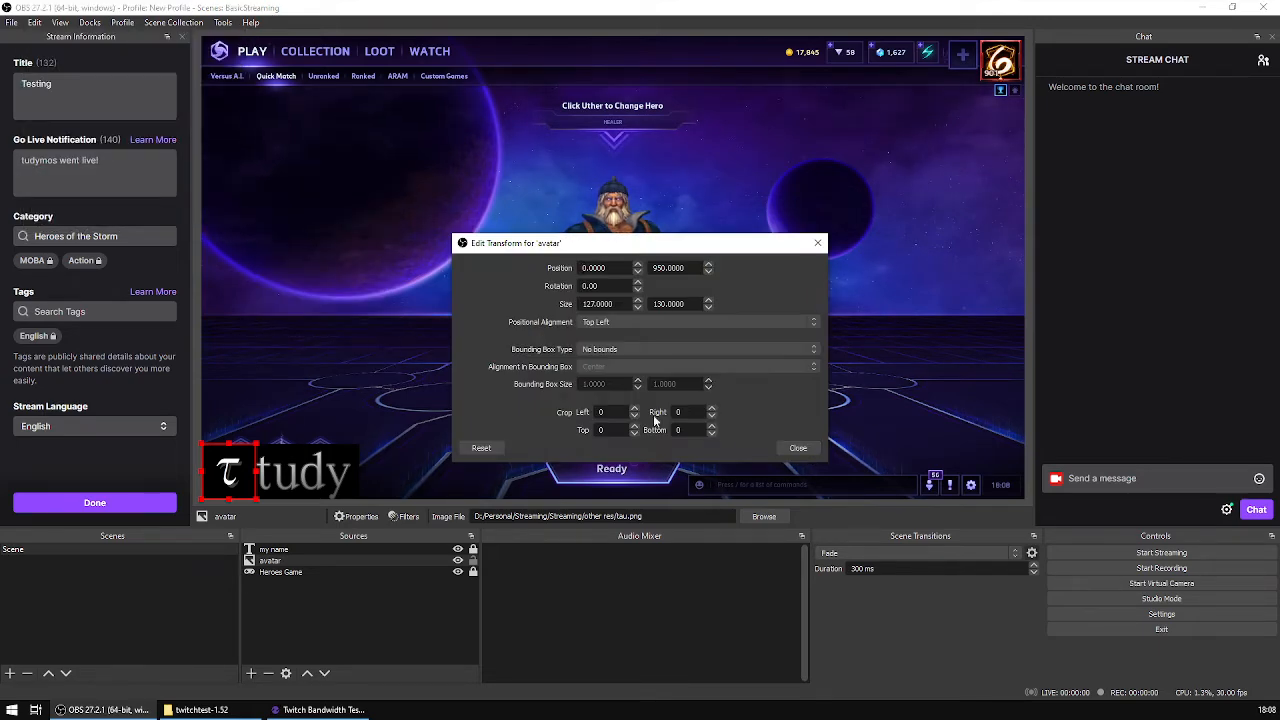
left_click(797, 448)
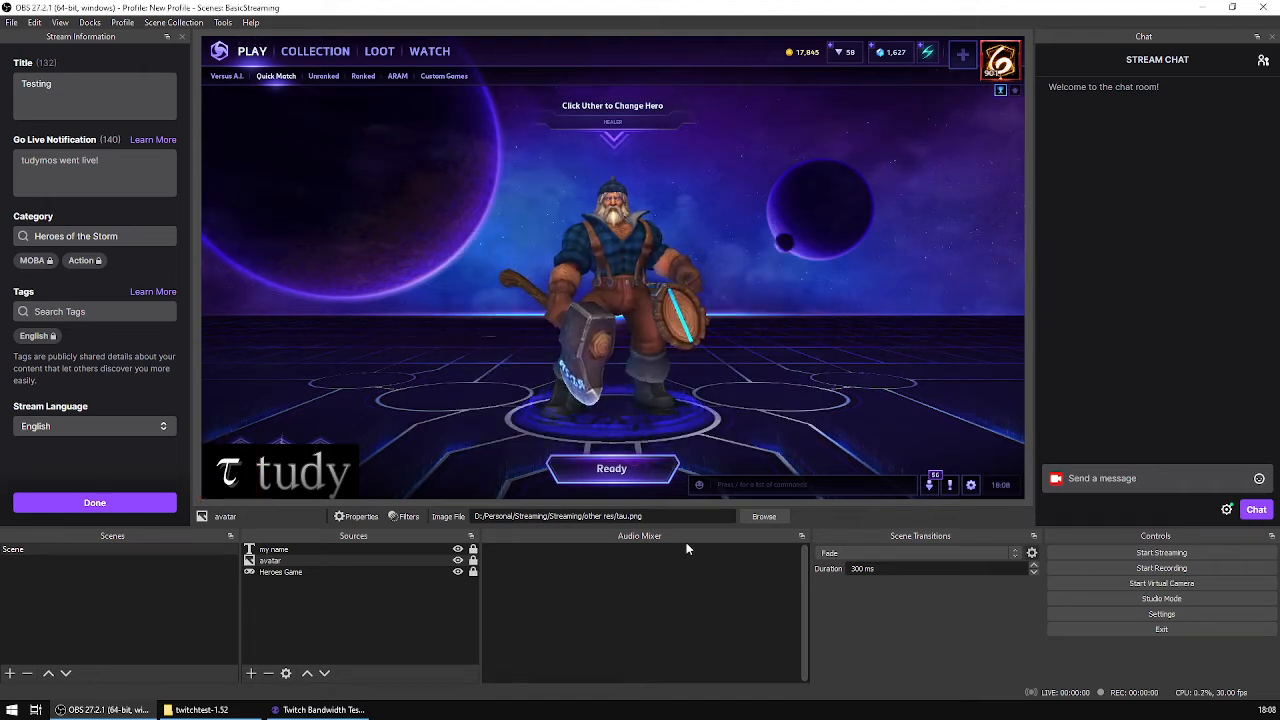
left_click(365, 410)
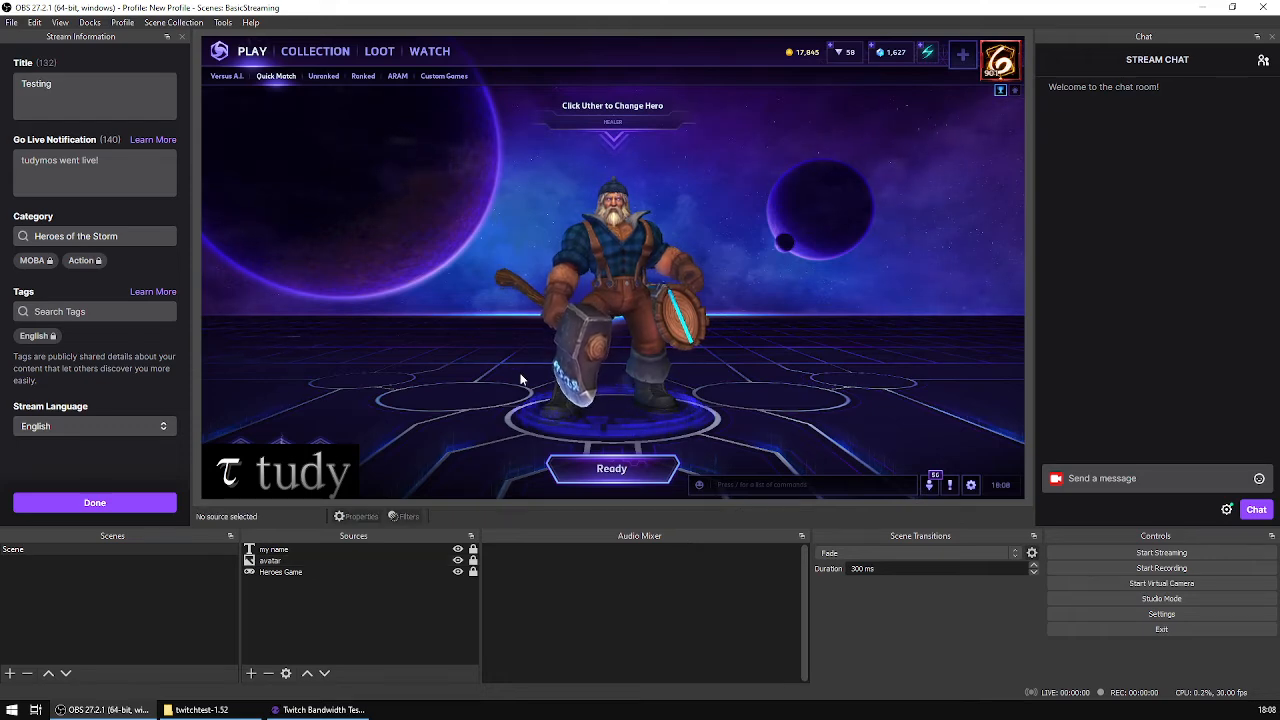
Step: Rename the existing scene to "Heroes"
left_click_drag(707, 345, 395, 432)
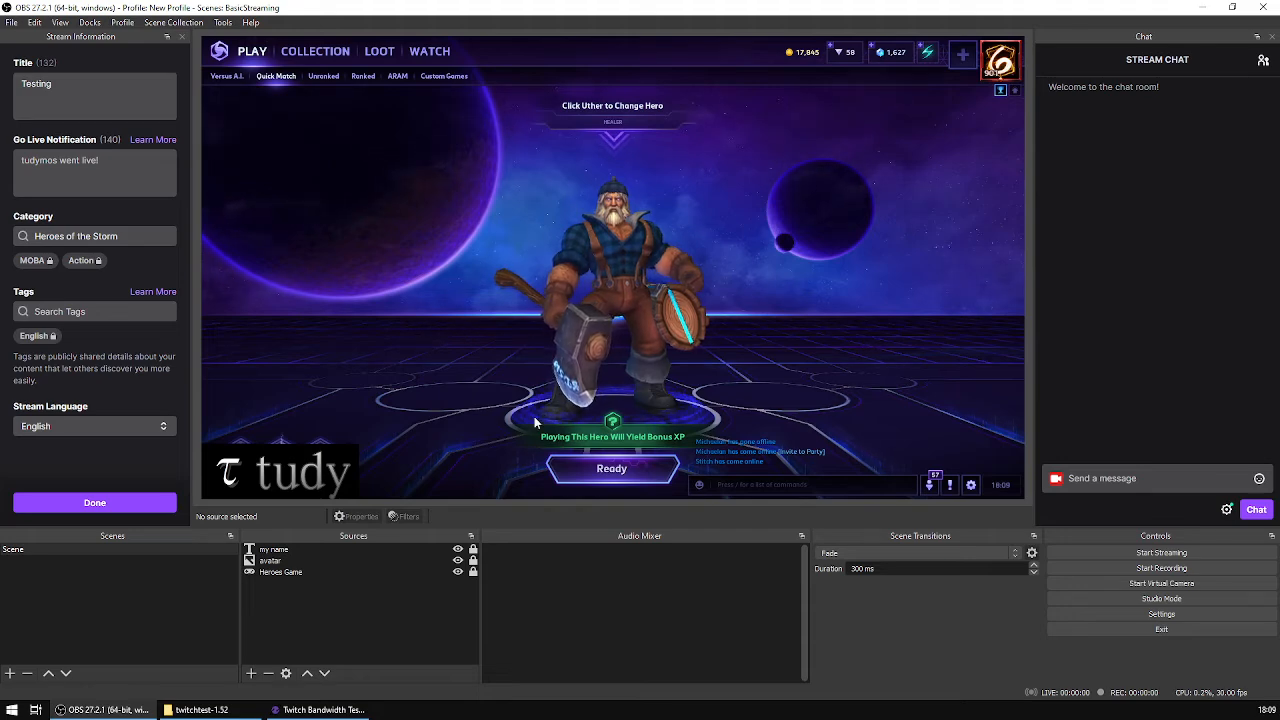
left_click(183, 552)
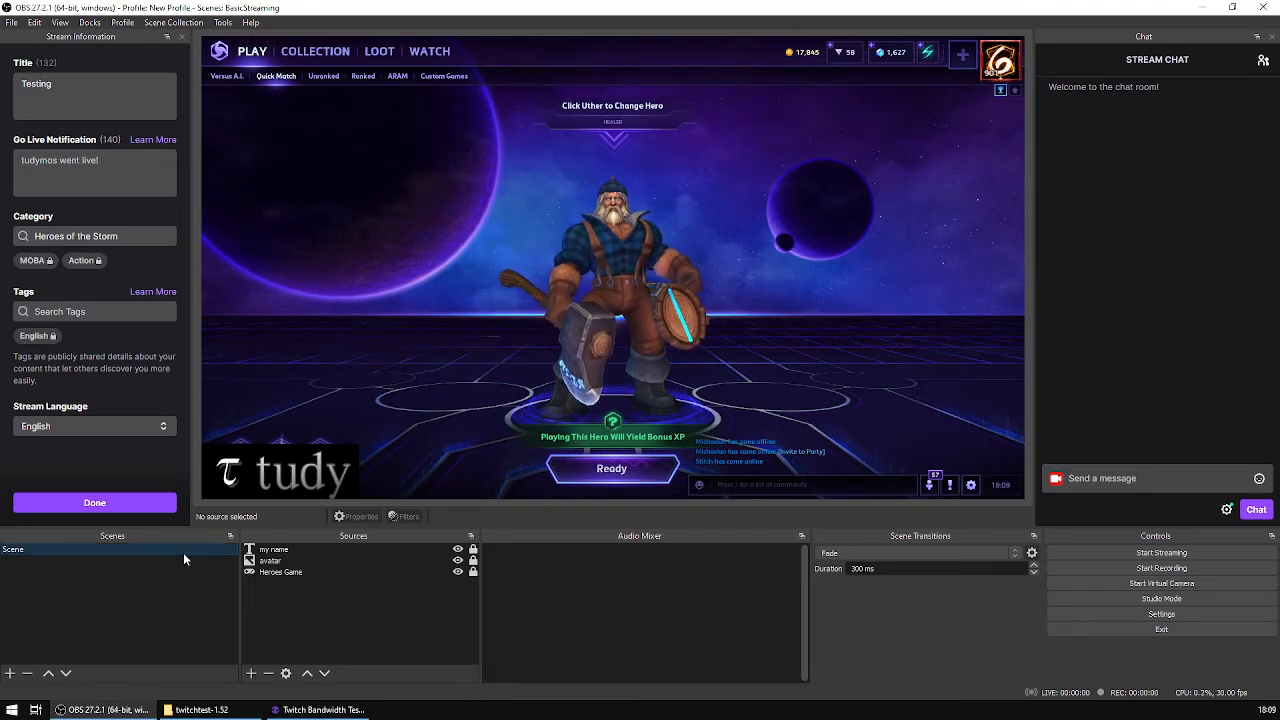
right_click(112, 548)
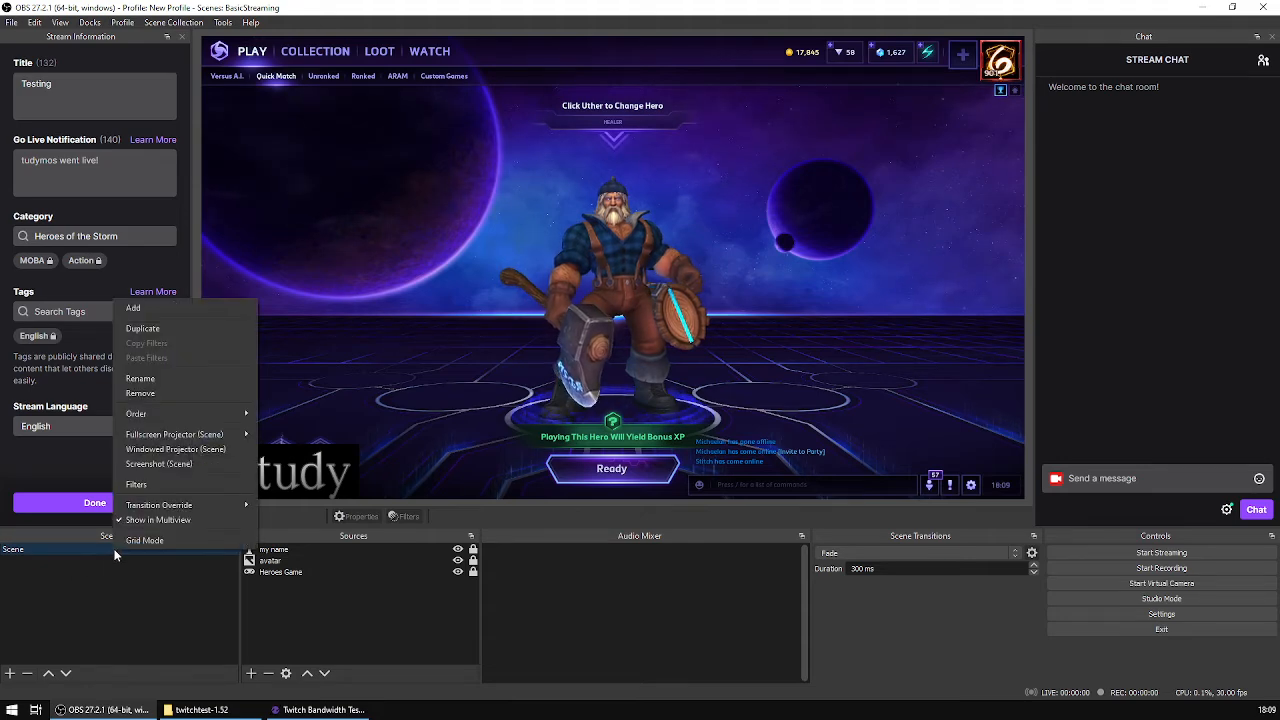
left_click(210, 380)
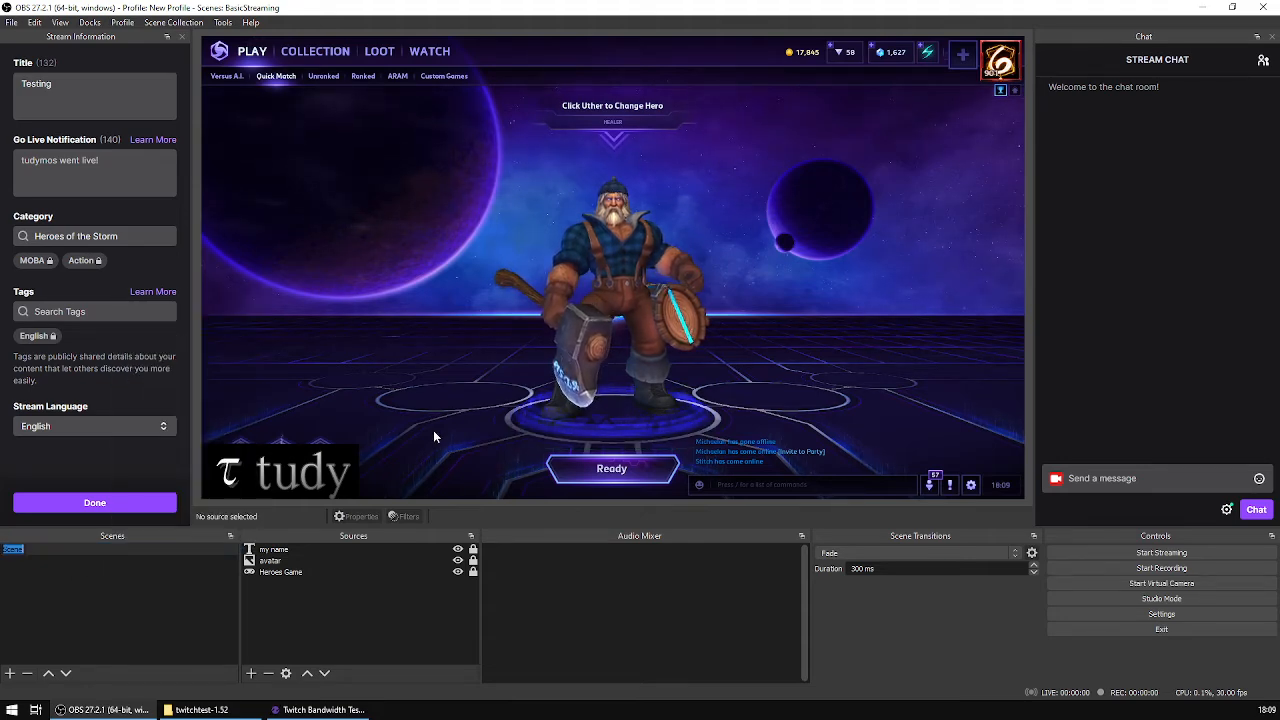
type("H")
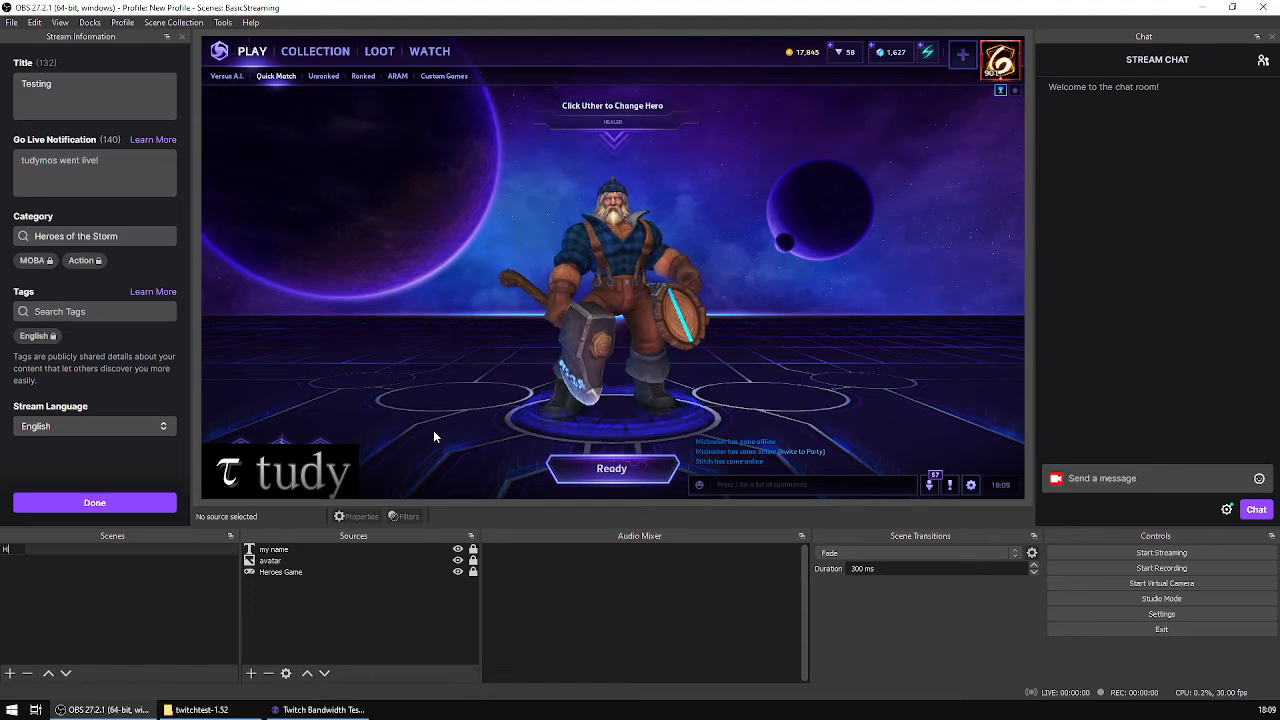
type("eroes")
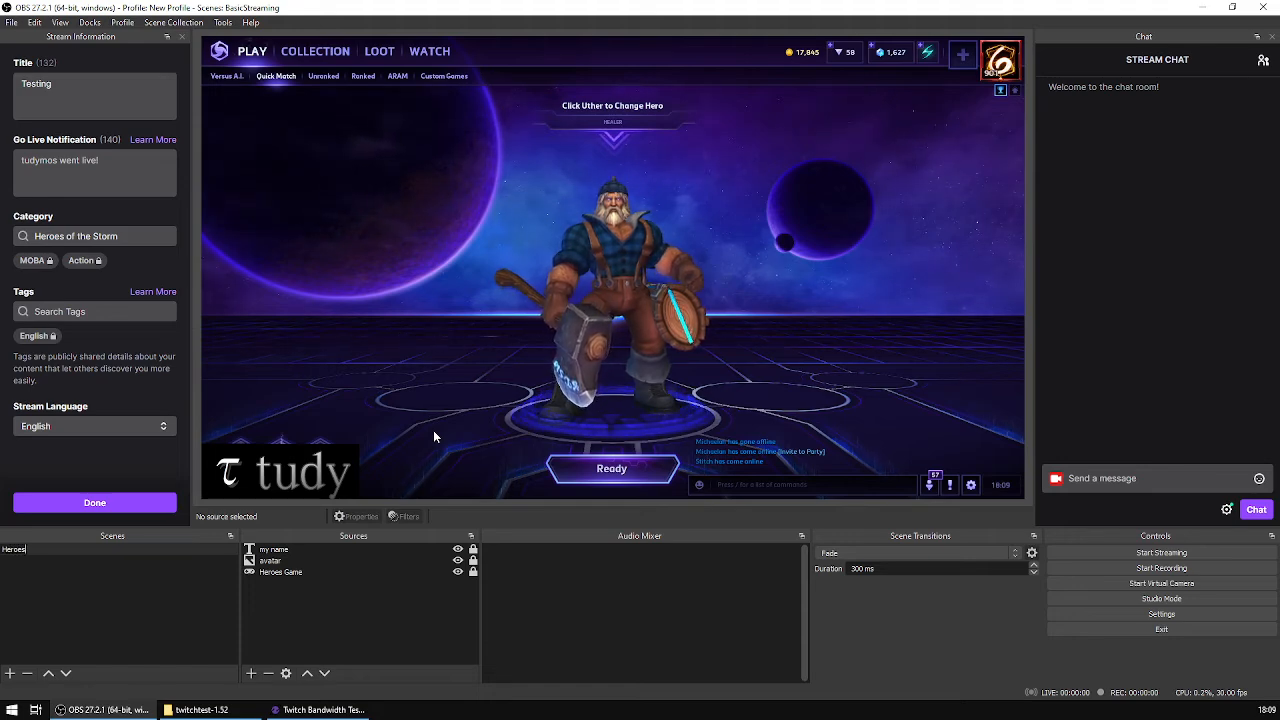
key("Return")
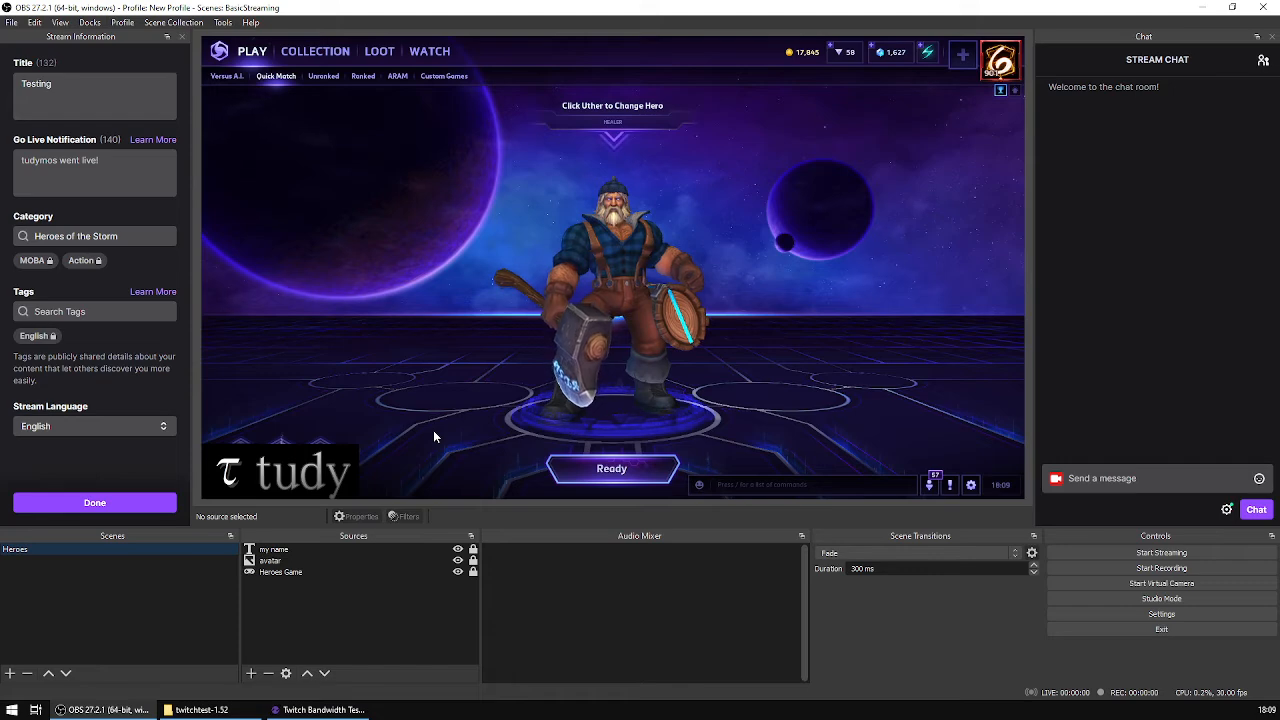
Step: Extend the scene's name to "Heroes Gameplay"
right_click(131, 546)
left_click(160, 375)
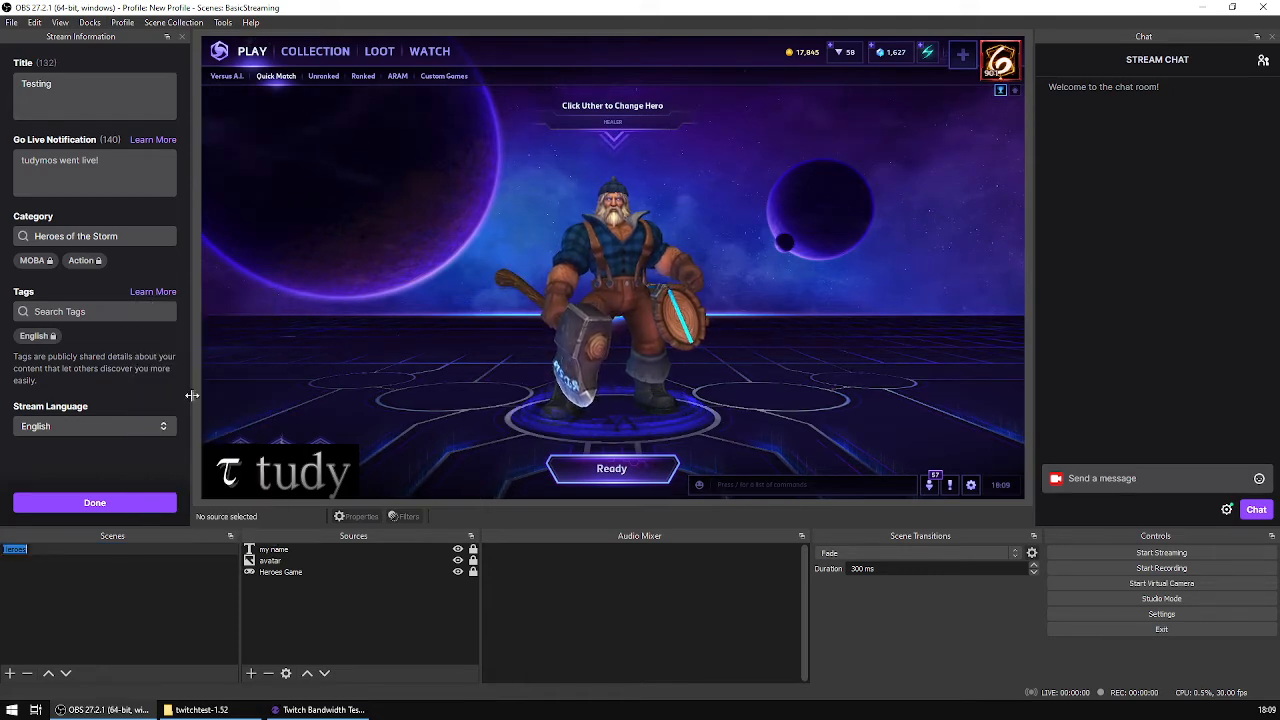
type("Ga")
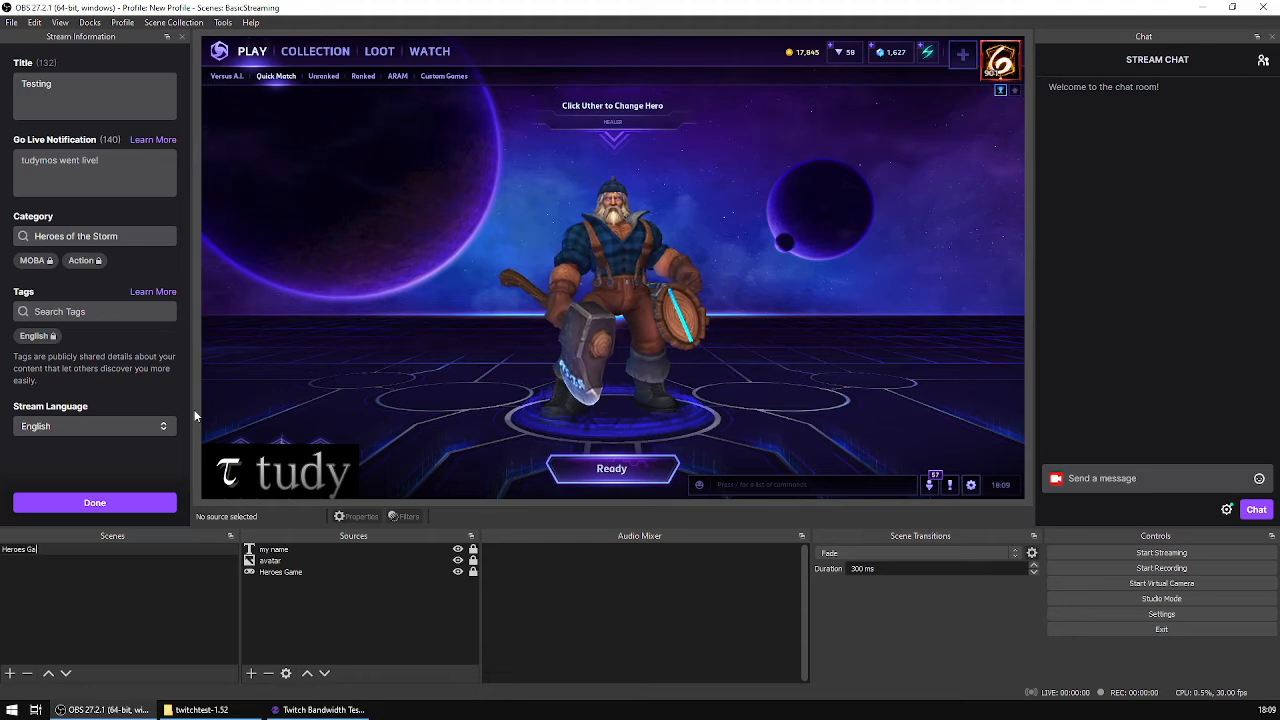
type("me")
key("BackSpace")
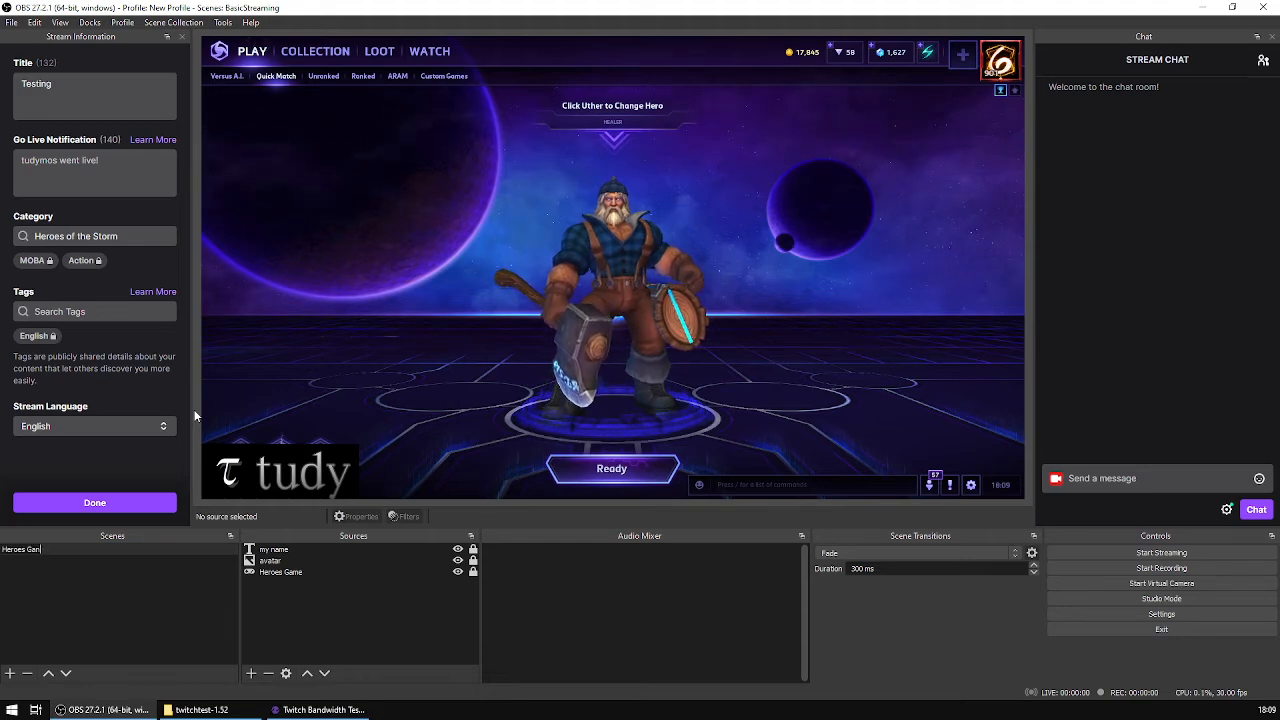
type("meplay")
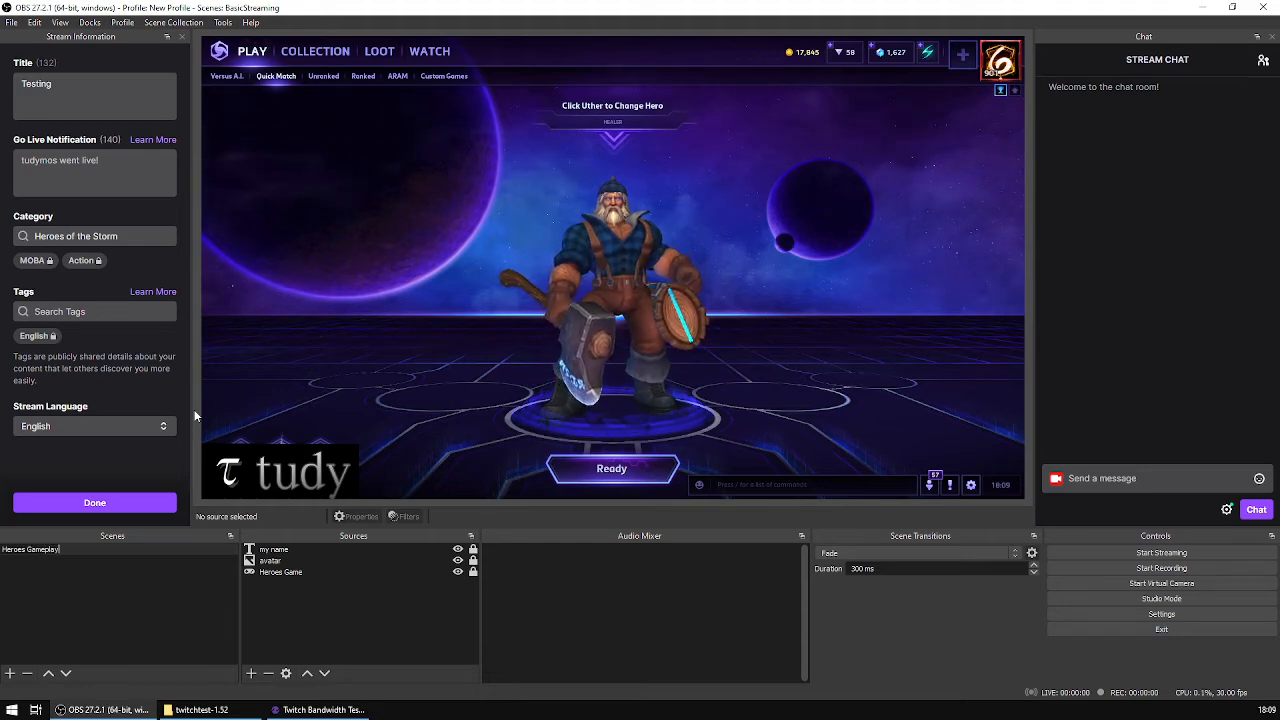
key("Return")
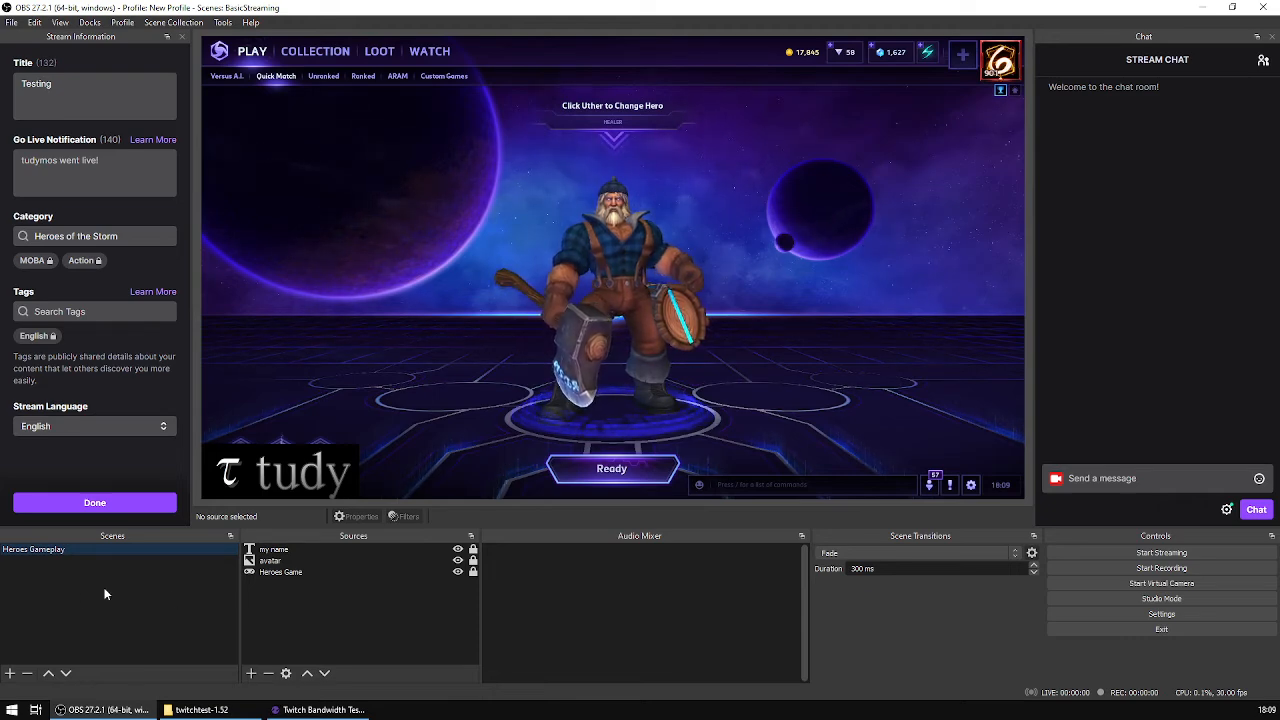
Step: Add a new empty scene named "Other Scene"
left_click(10, 674)
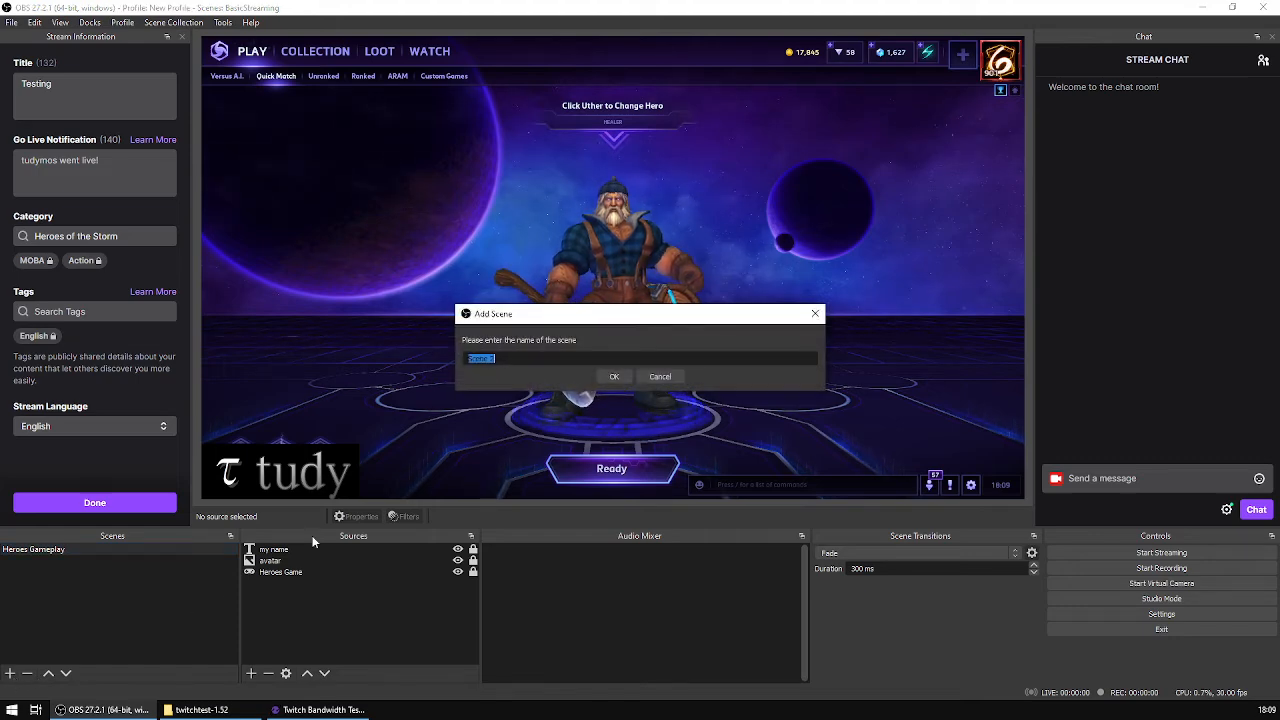
type("Gther Scene")
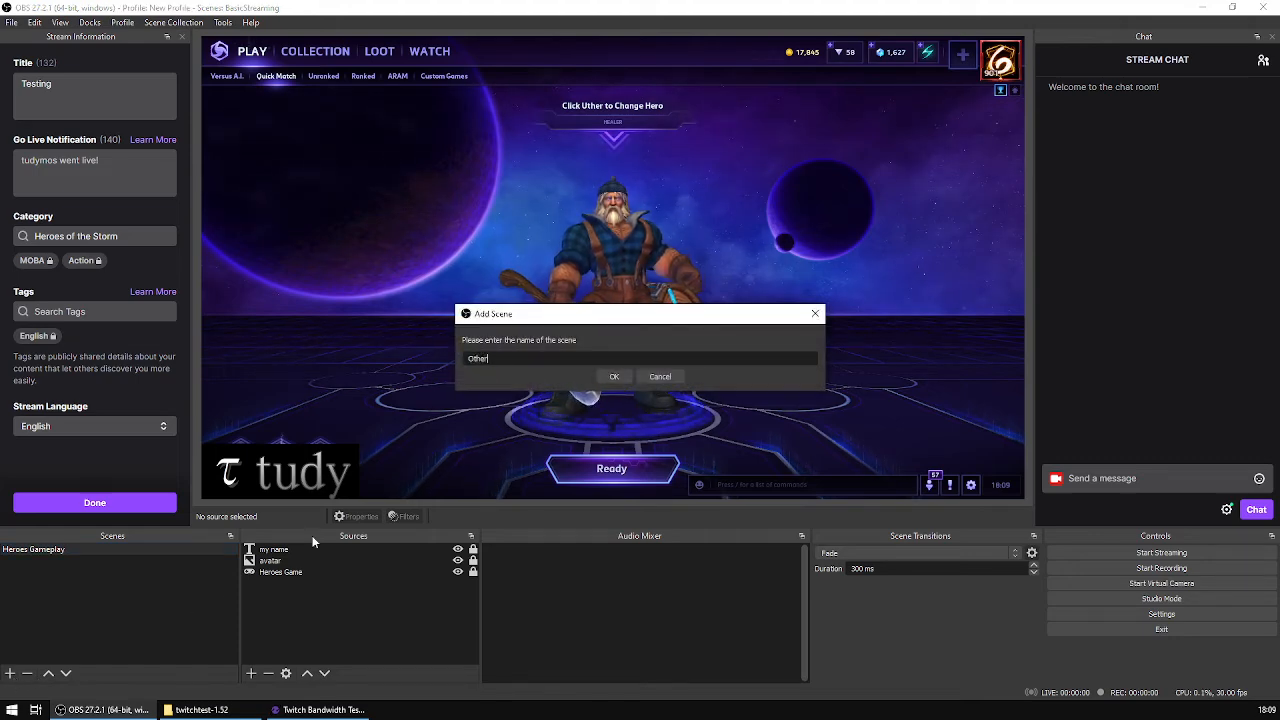
key("Return")
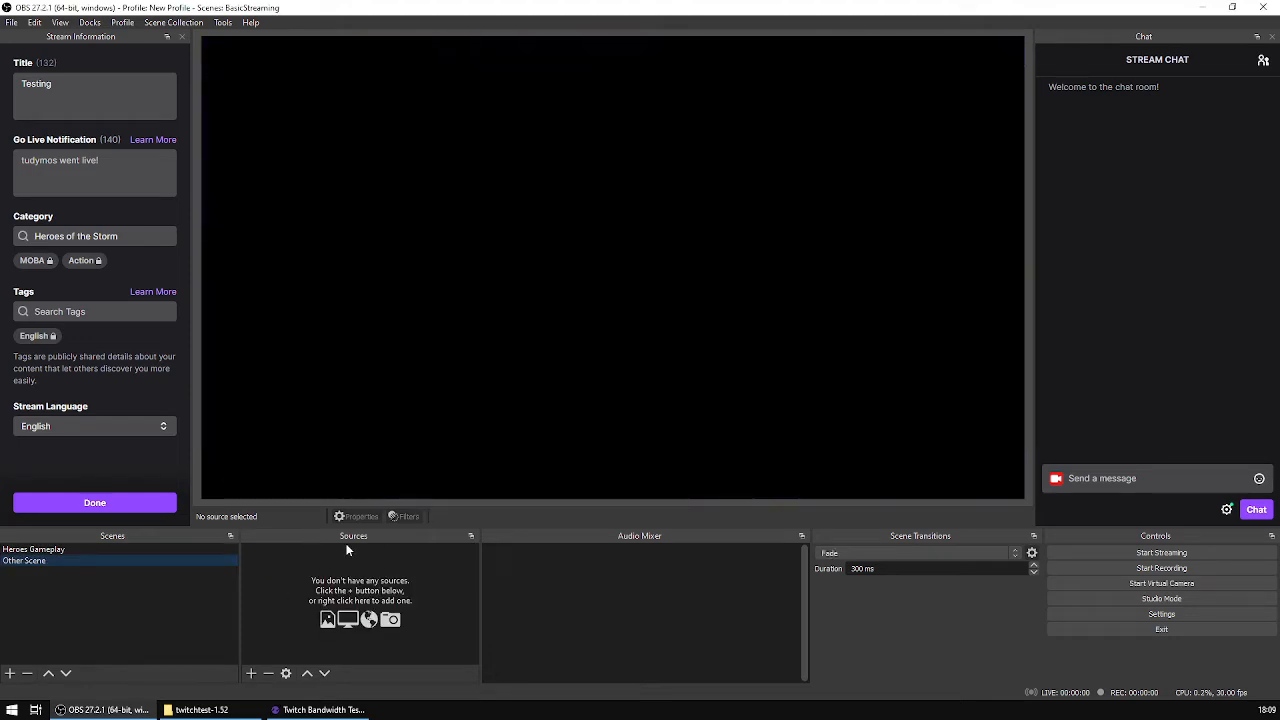
Step: Switch repeatedly between Other Scene and Heroes Gameplay to examine the fade transition, ending on Heroes Gameplay
left_click(124, 549)
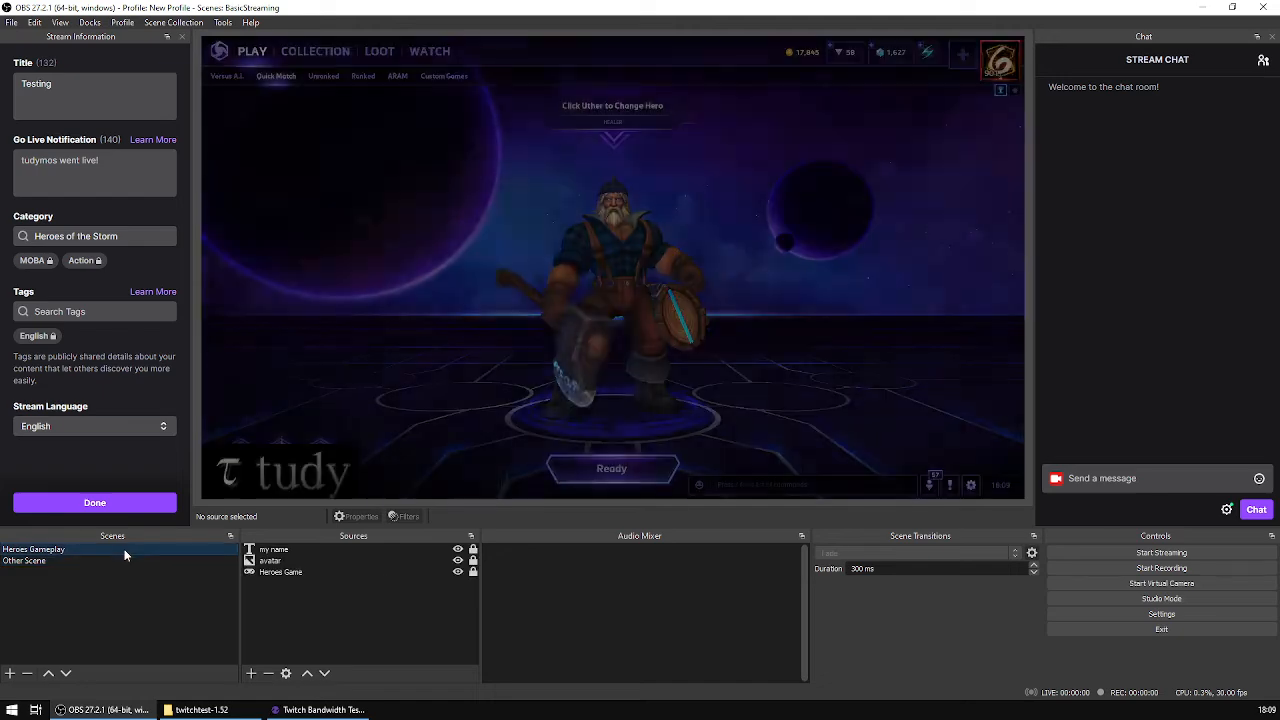
left_click(85, 561)
left_click(116, 546)
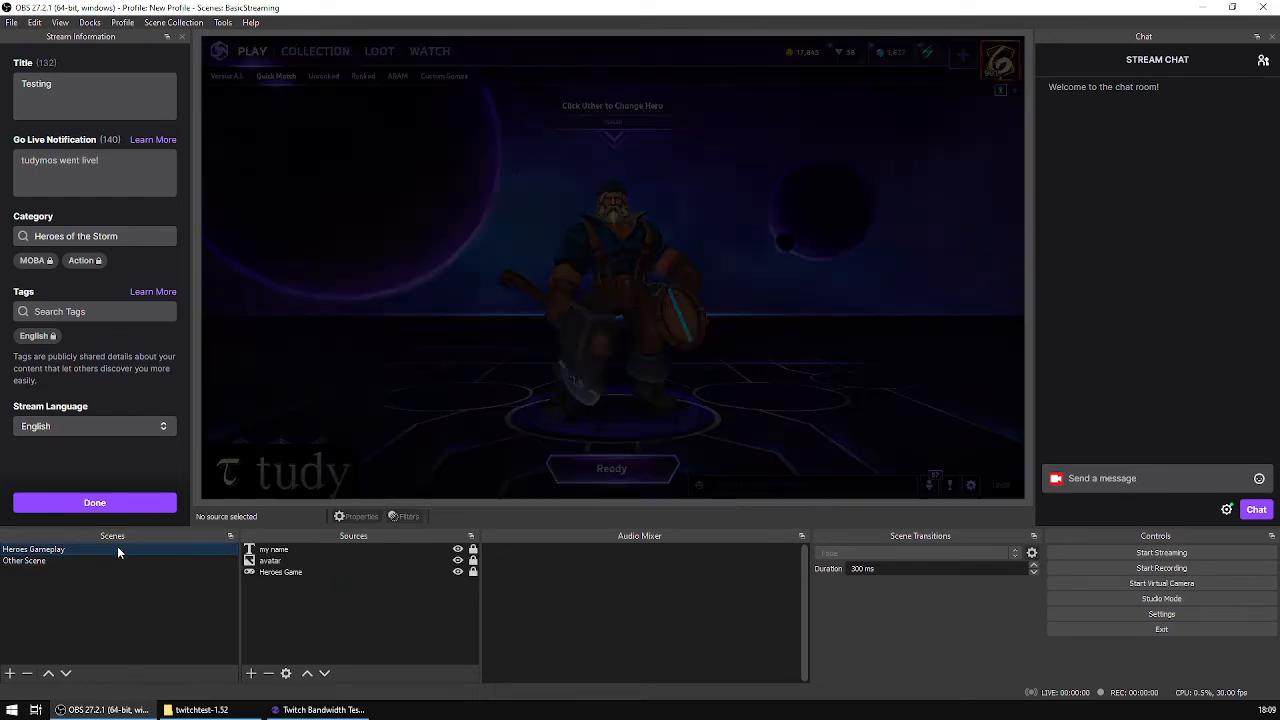
left_click(108, 560)
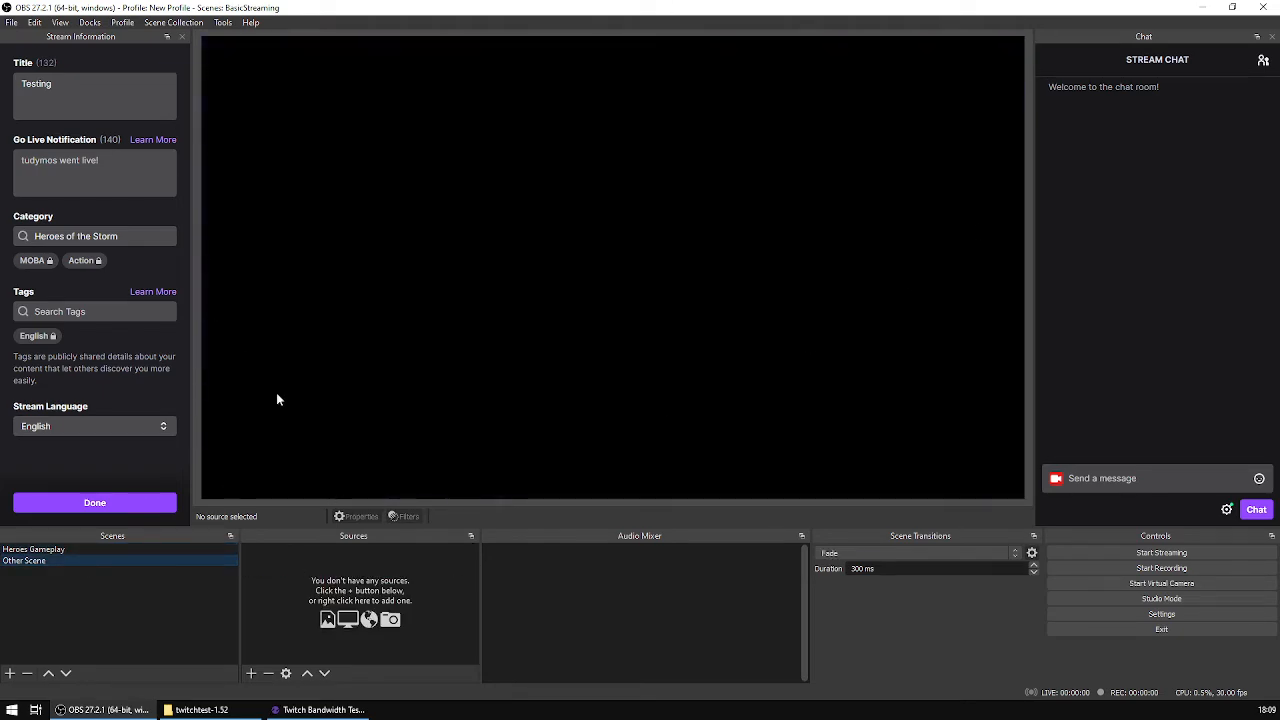
left_click(87, 548)
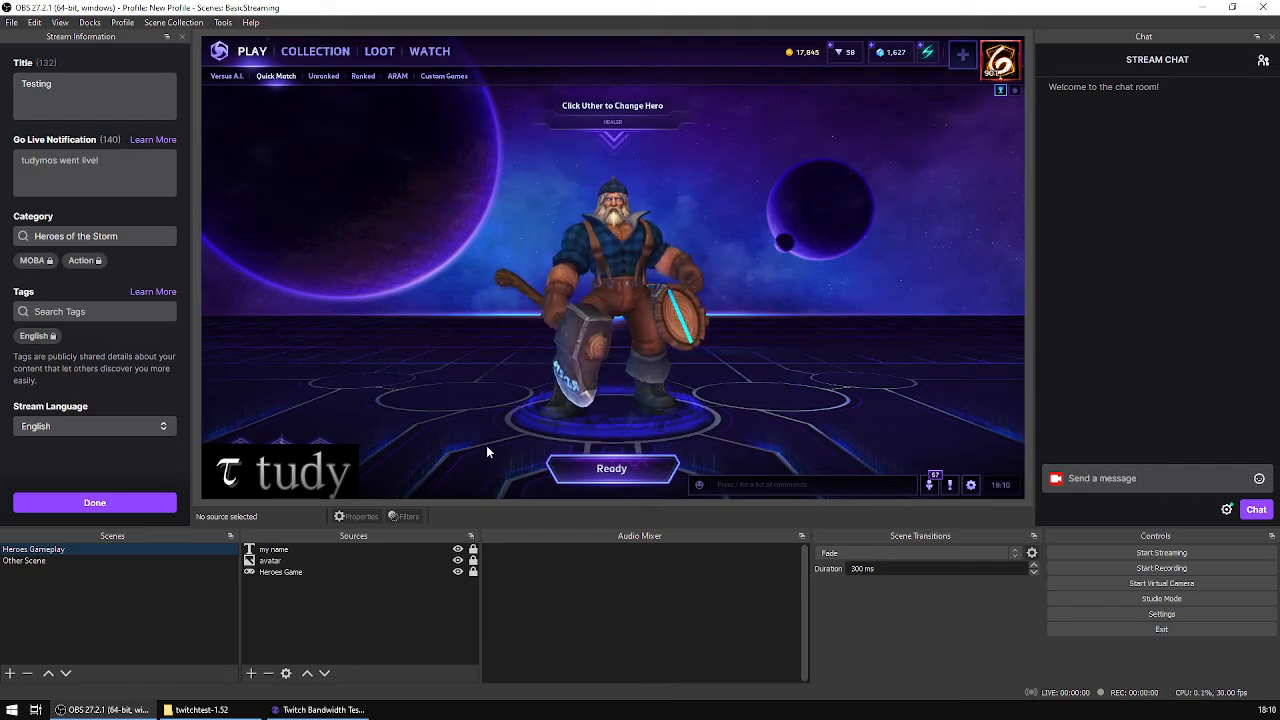
left_click(47, 563)
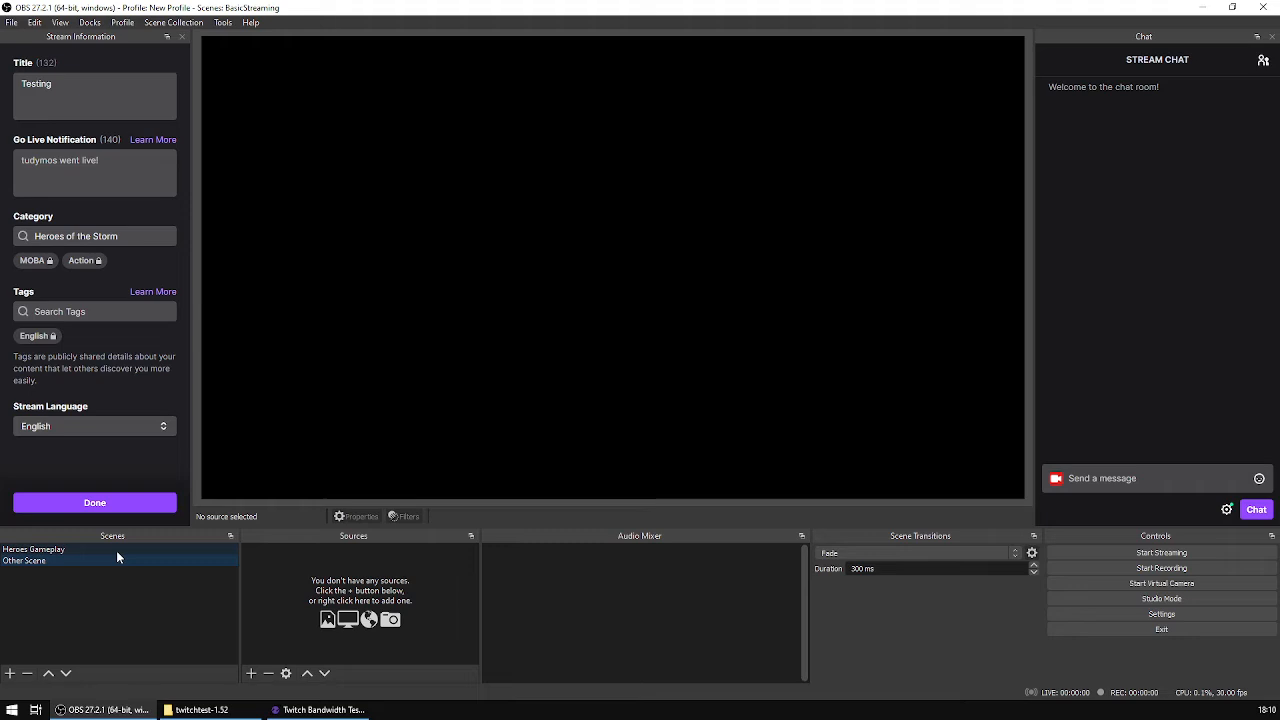
left_click(116, 550)
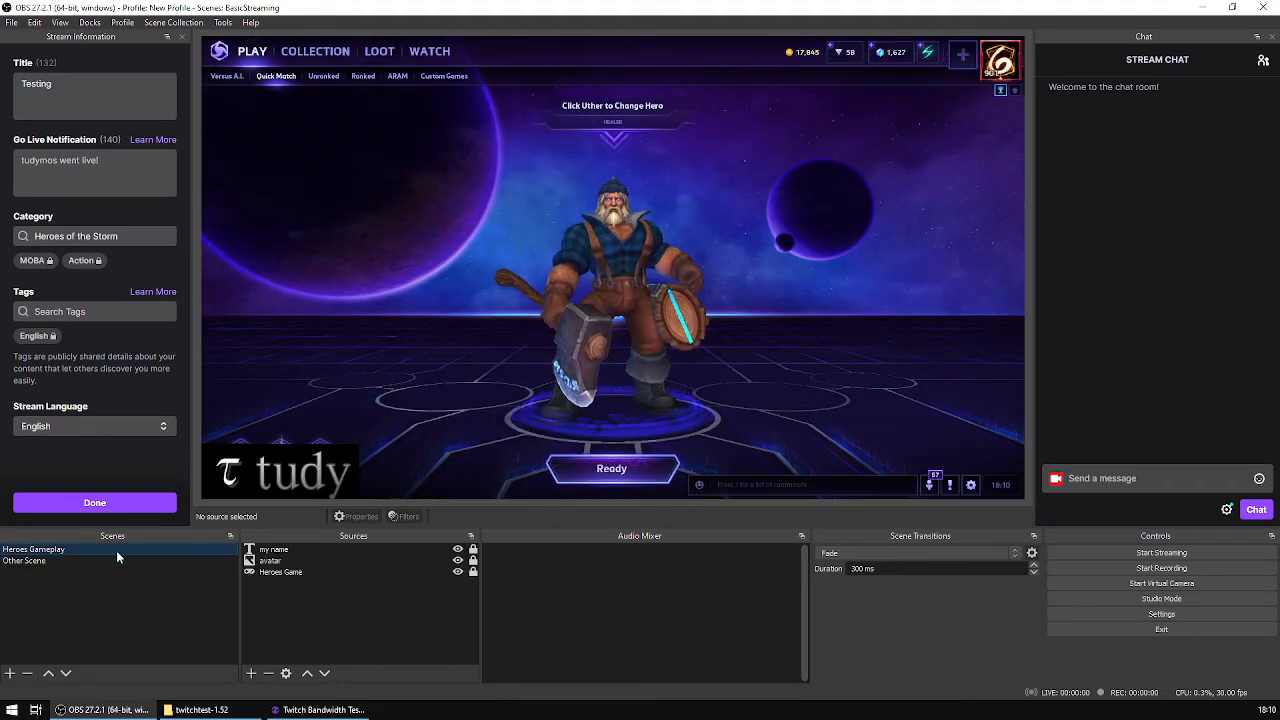
left_click(115, 561)
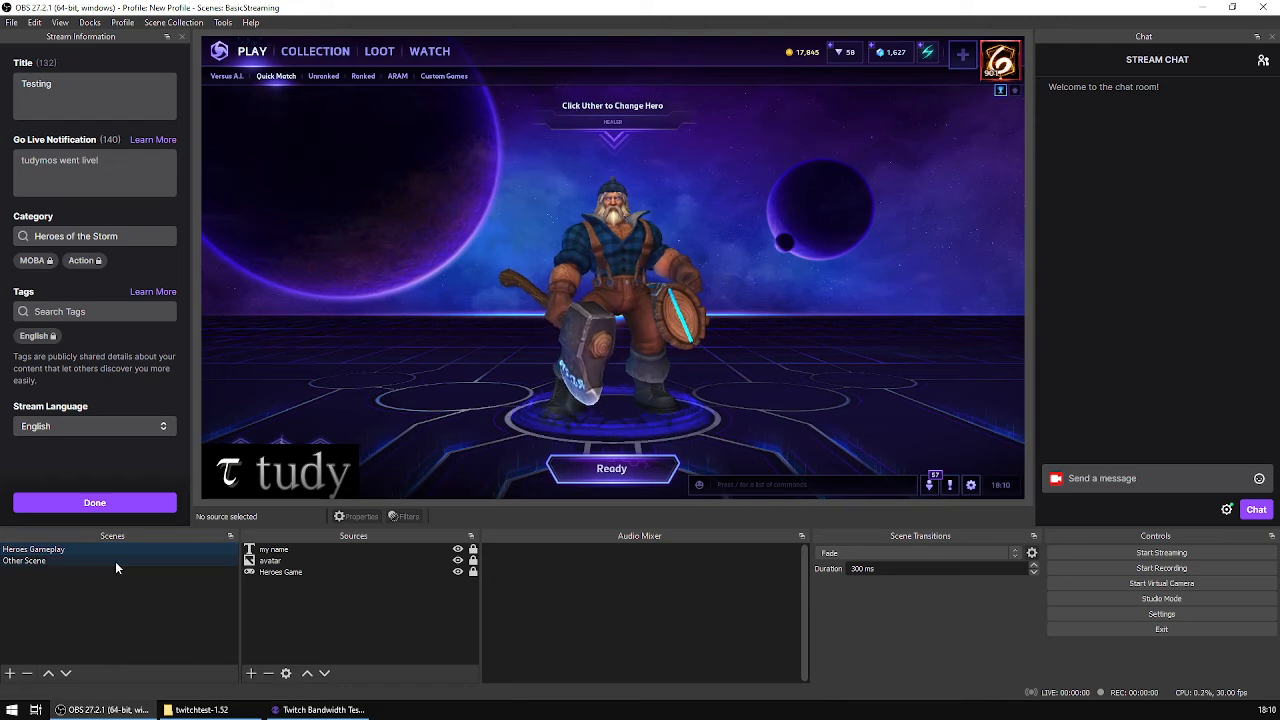
left_click(136, 549)
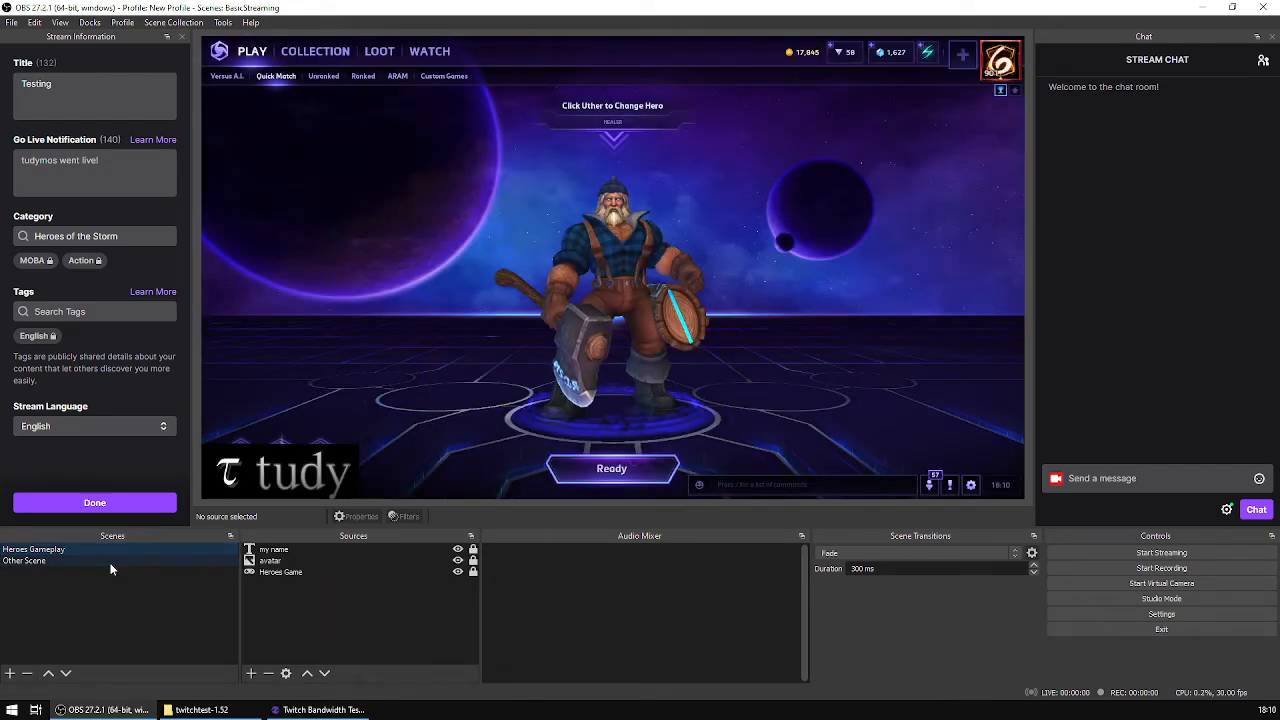
left_click(126, 559)
left_click(147, 549)
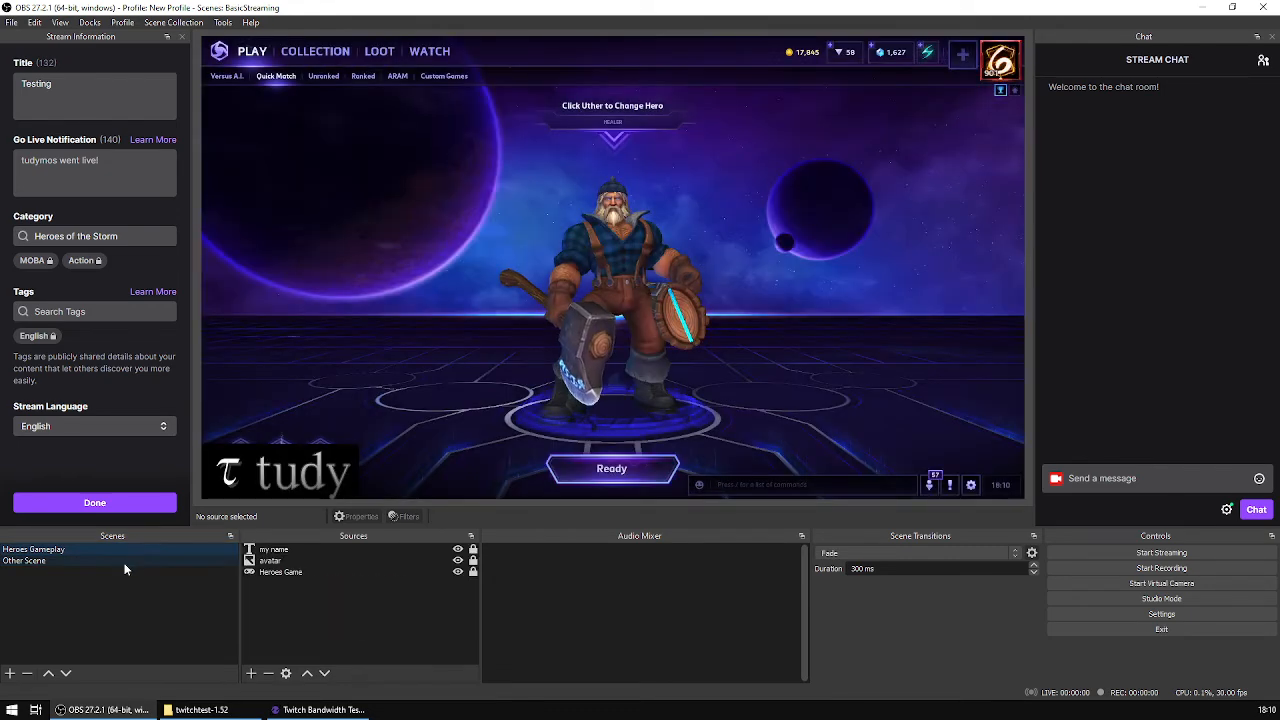
left_click(140, 561)
left_click(147, 550)
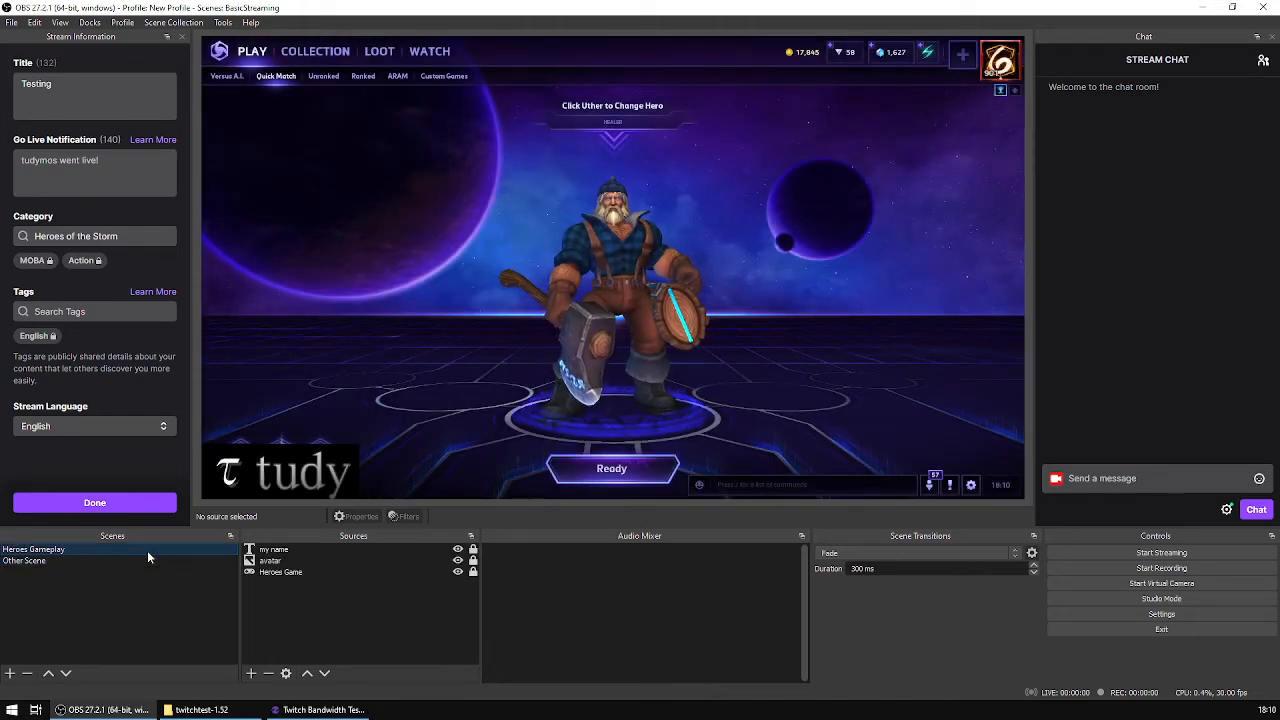
left_click(86, 560)
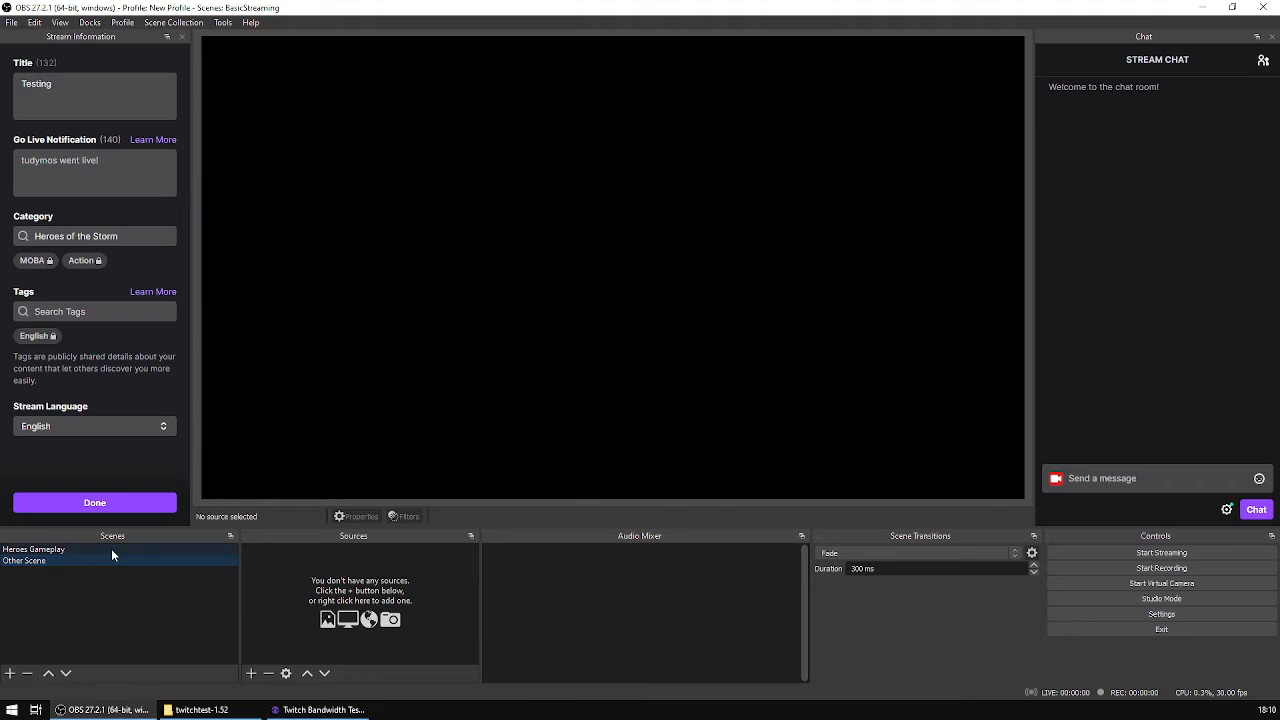
left_click(111, 548)
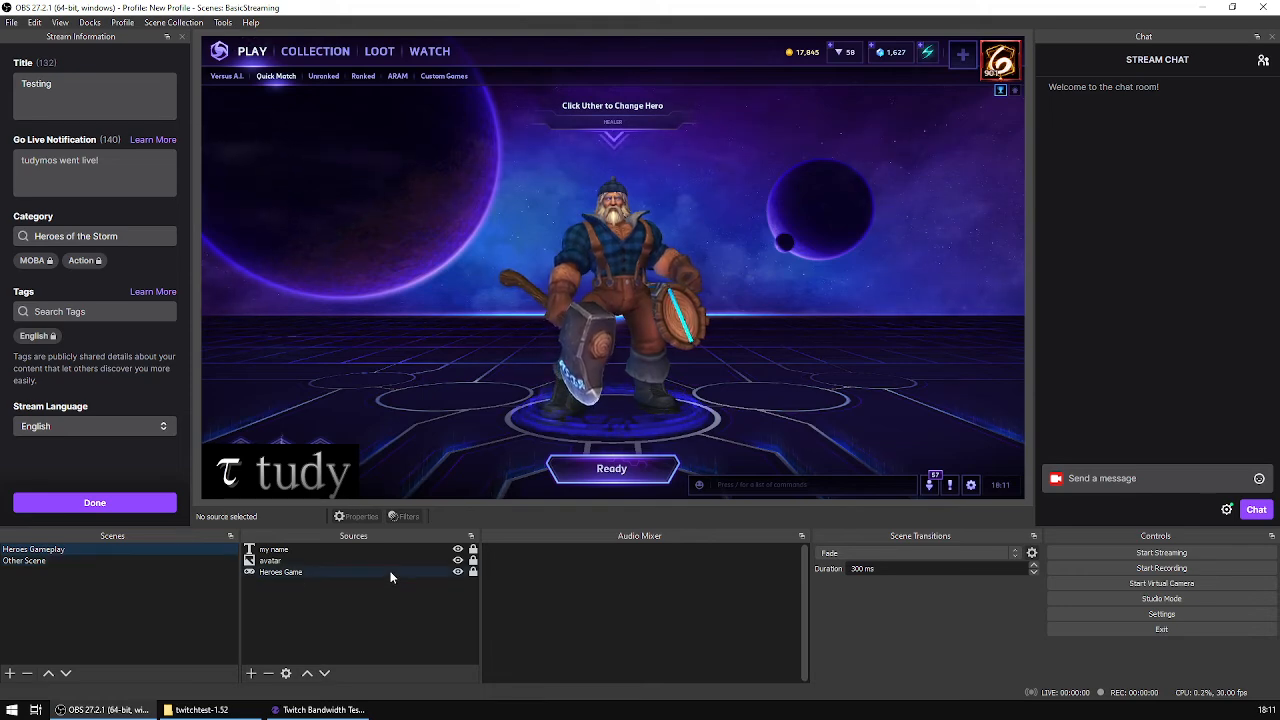
Step: Copy the my name source into Other Scene as an independent duplicate and append the word "things" to its text
left_click(316, 550)
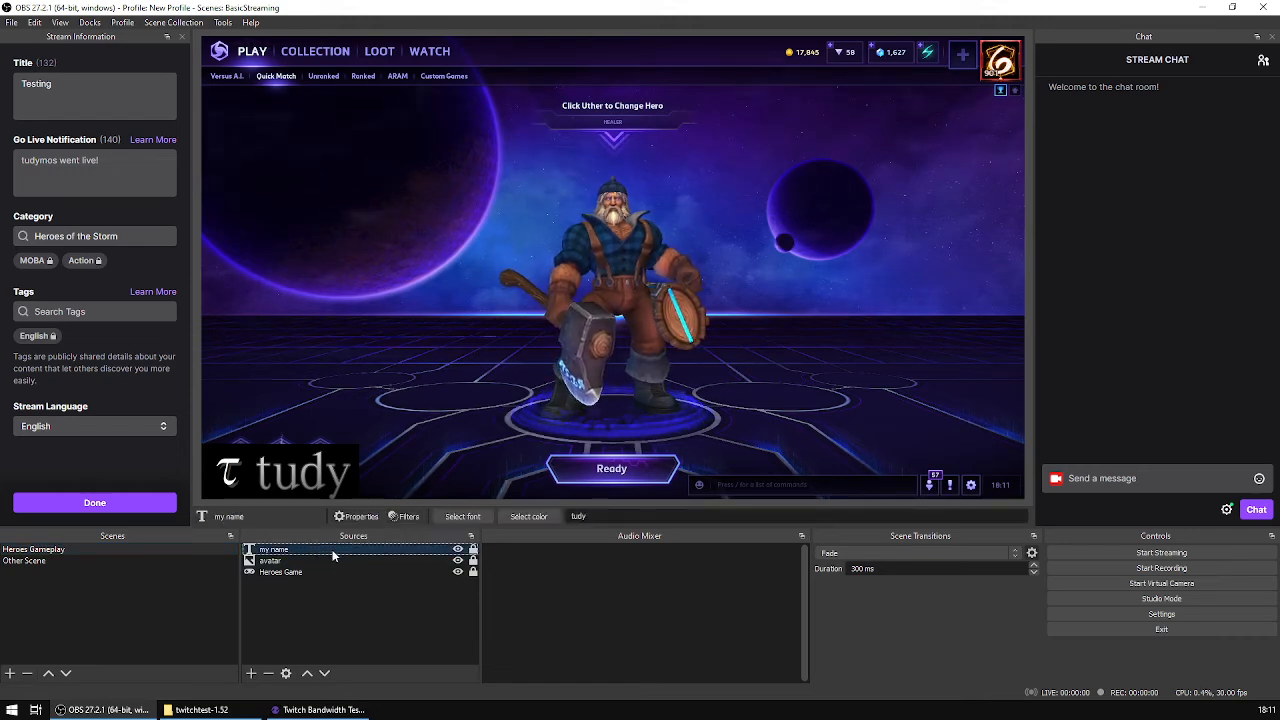
right_click(333, 556)
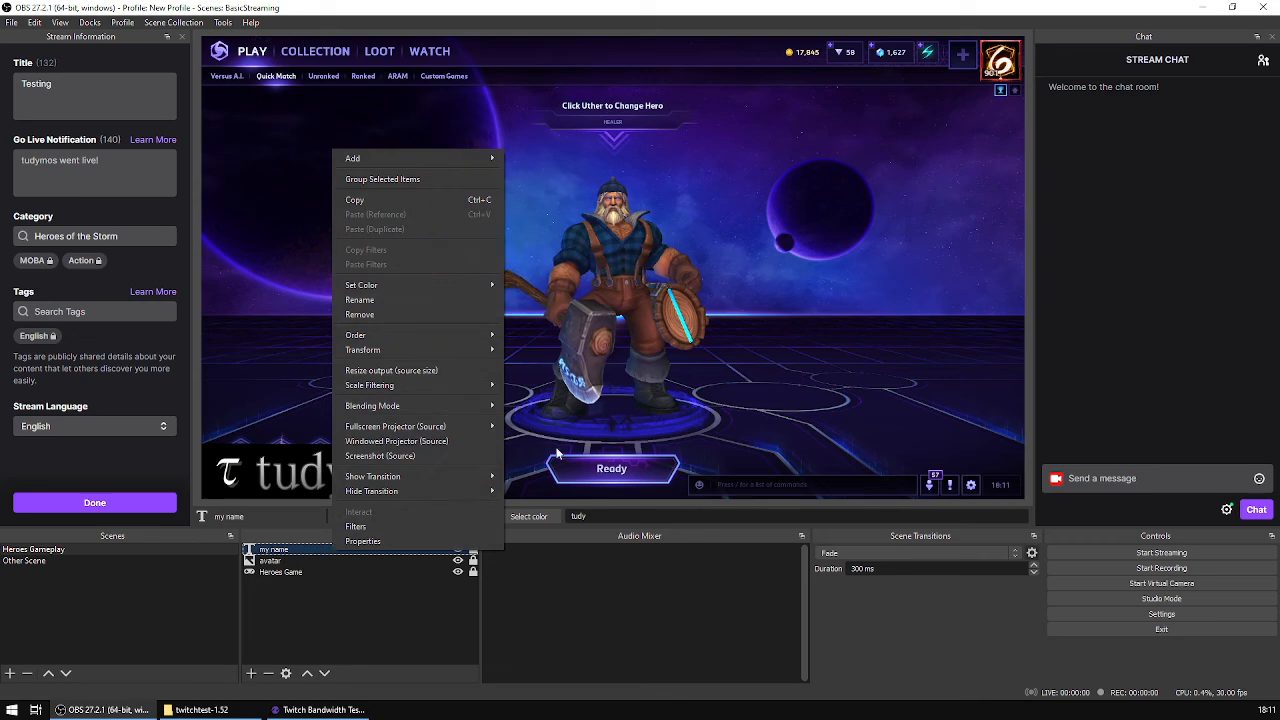
left_click(418, 202)
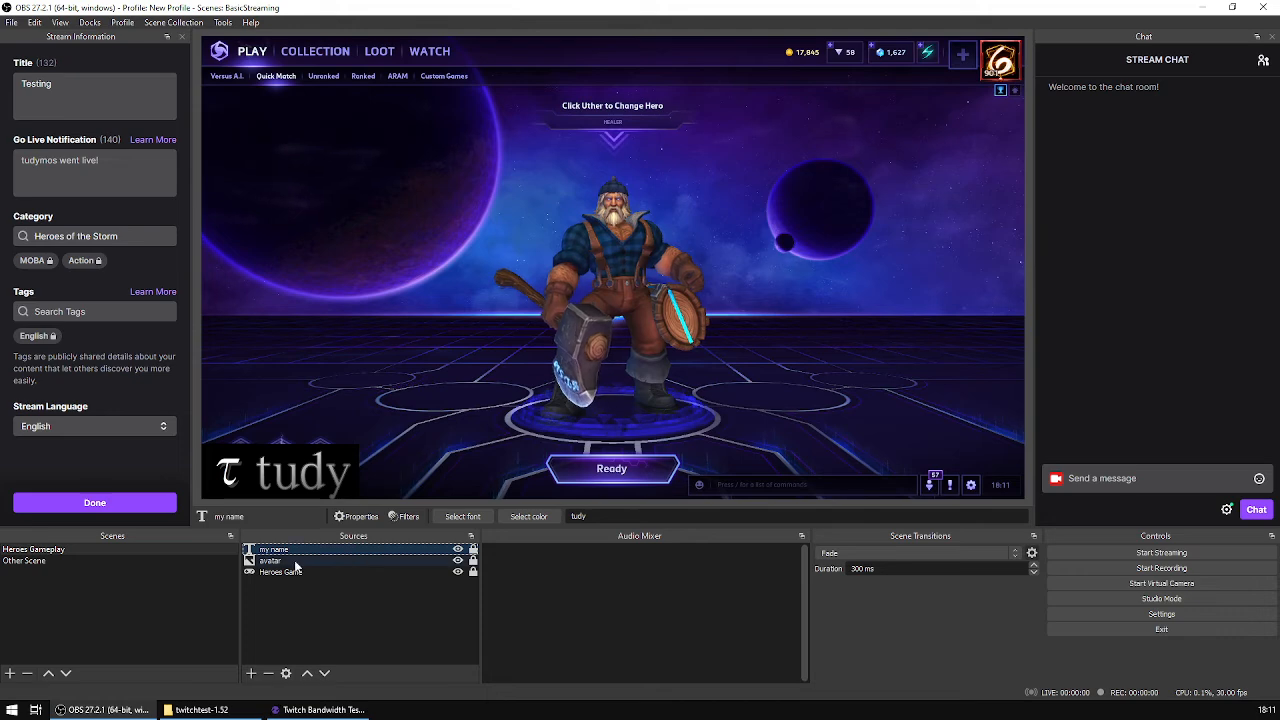
left_click(85, 560)
right_click(300, 596)
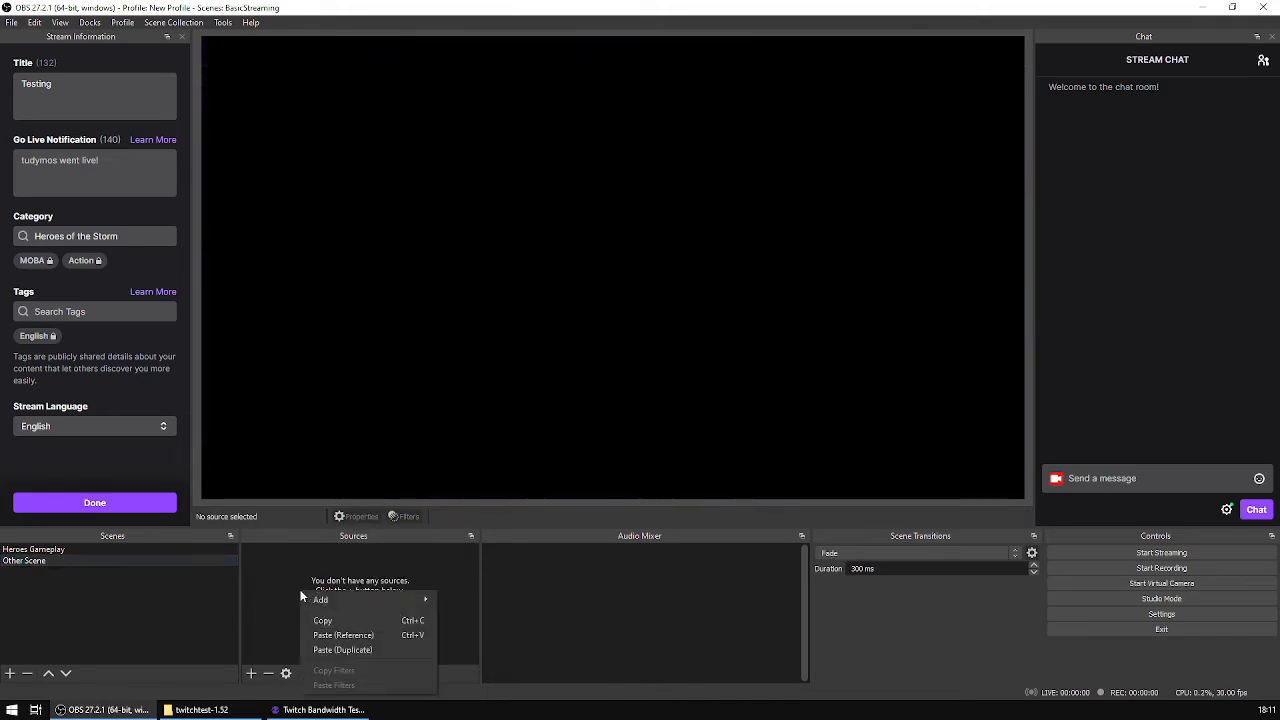
left_click(383, 652)
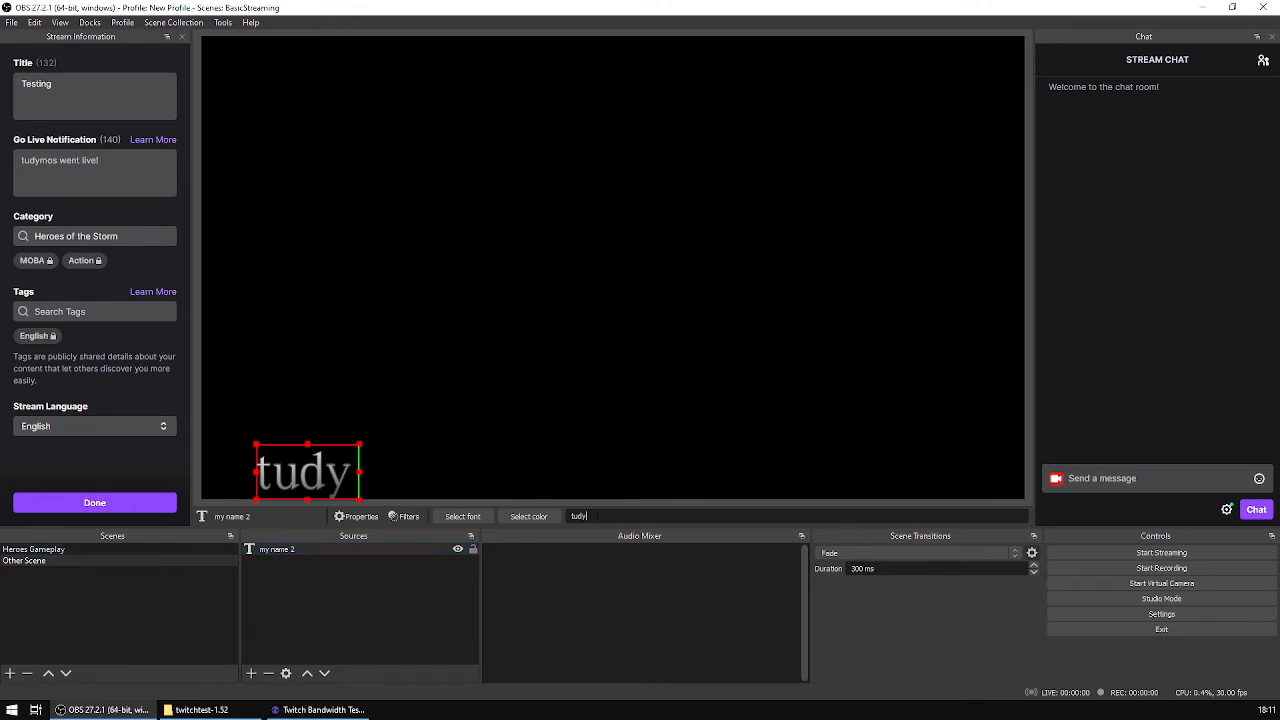
type("things")
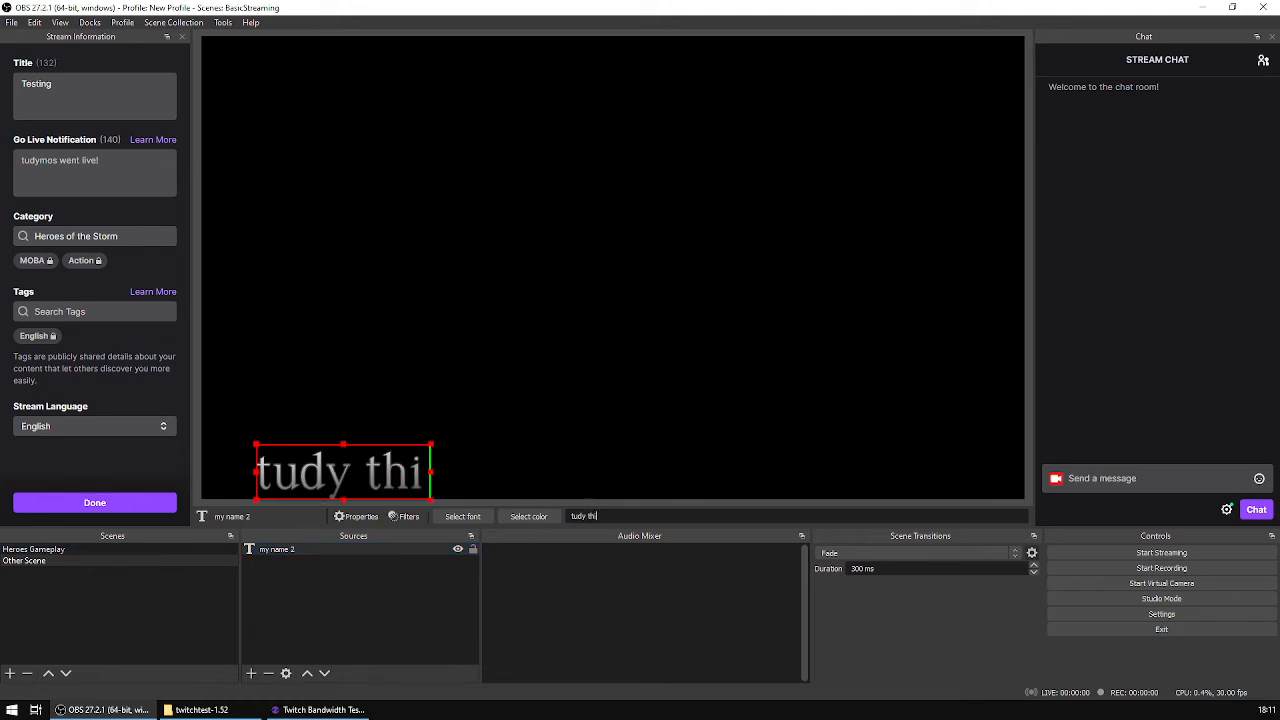
Step: Compare the name text in Heroes Gameplay with its duplicate in Other Scene by switching between the two scenes
left_click(136, 548)
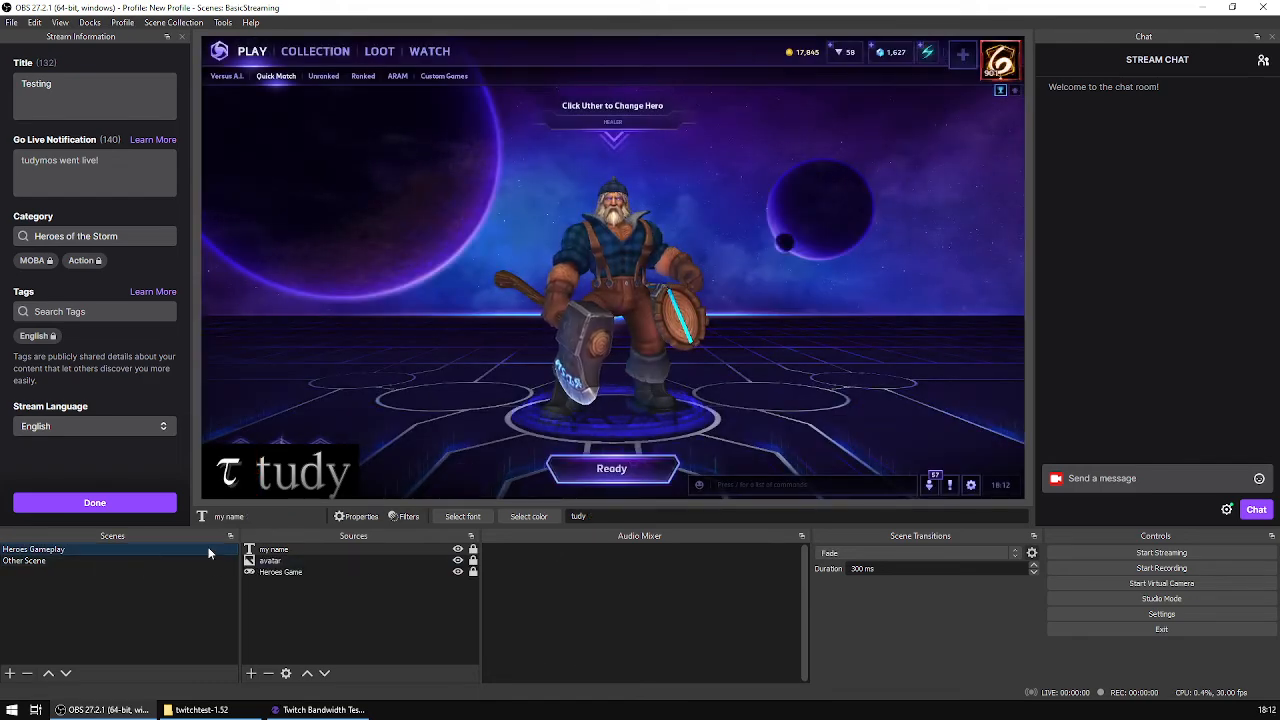
left_click(115, 560)
left_click(148, 549)
left_click(114, 561)
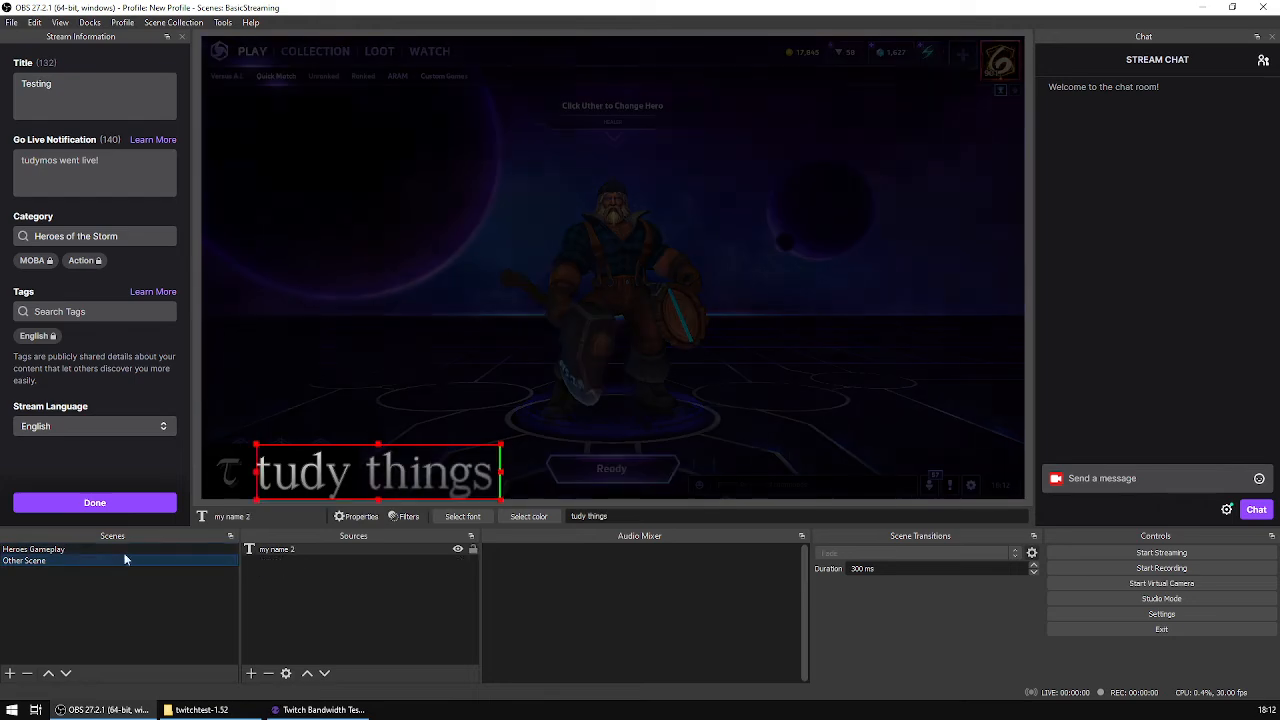
Step: Copy the avatar source from Heroes Gameplay and paste it into Other Scene as a reference
left_click(143, 548)
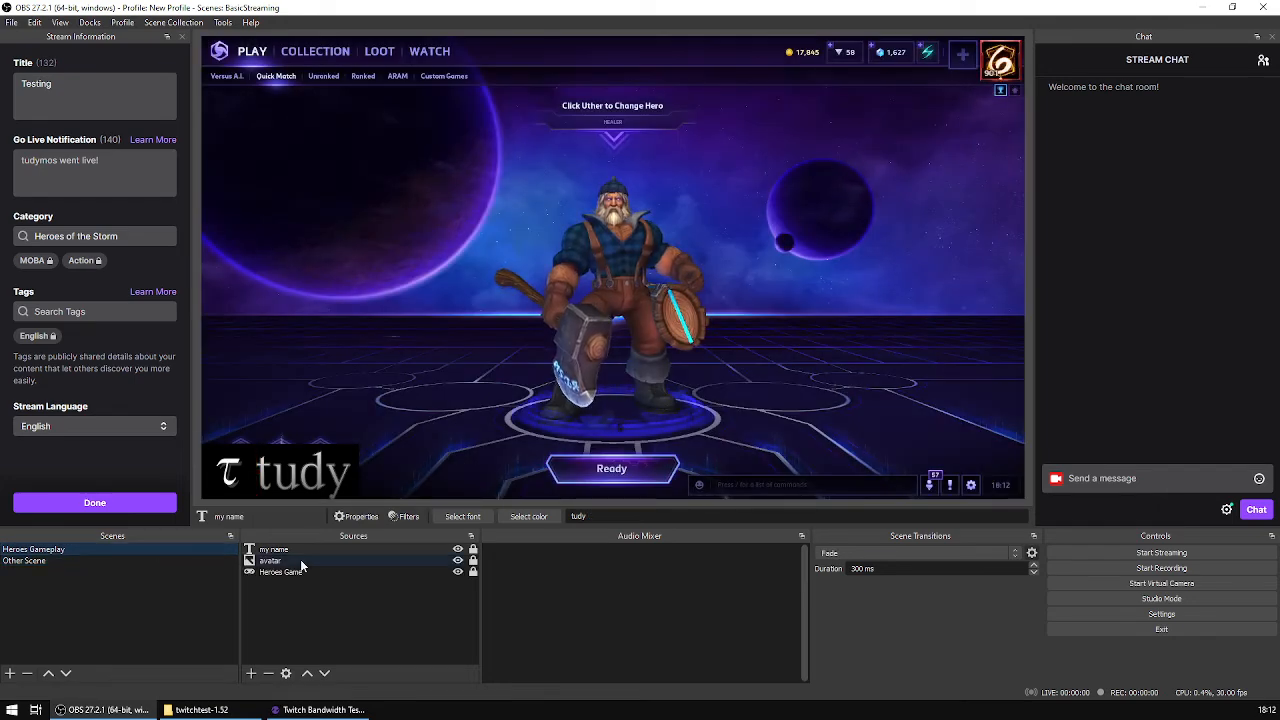
left_click(252, 561)
right_click(306, 561)
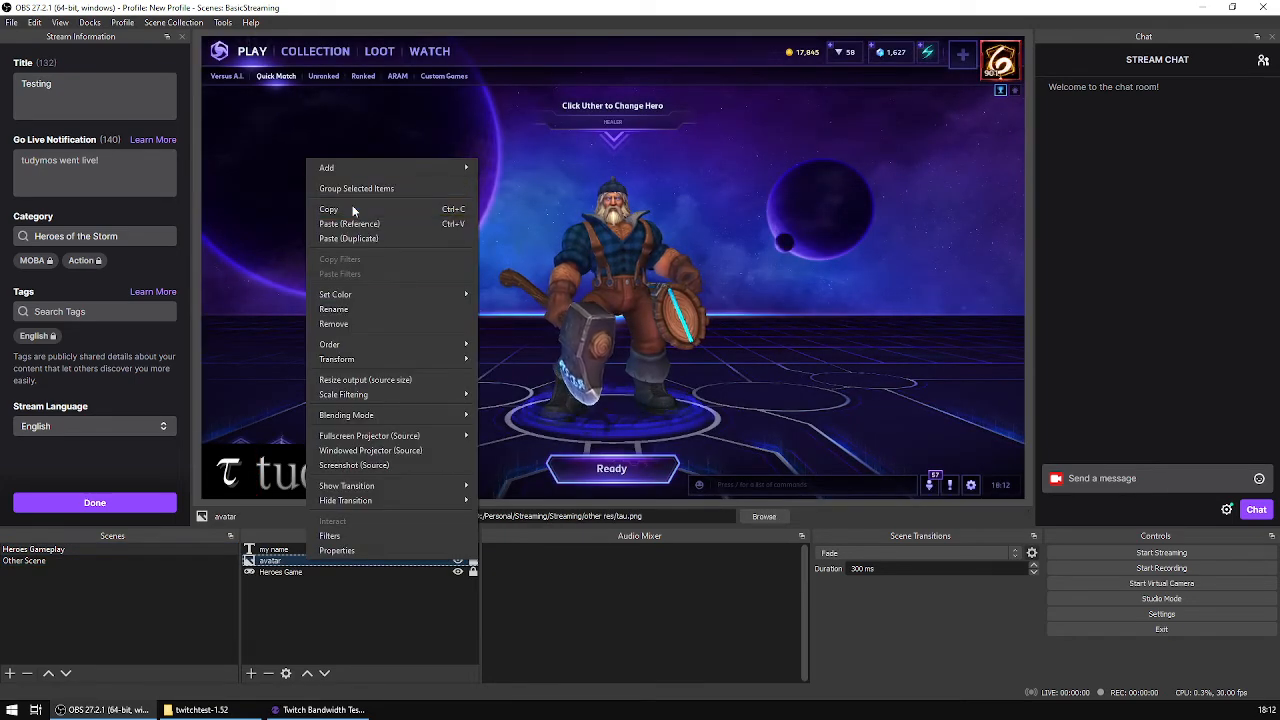
left_click(359, 209)
left_click(29, 562)
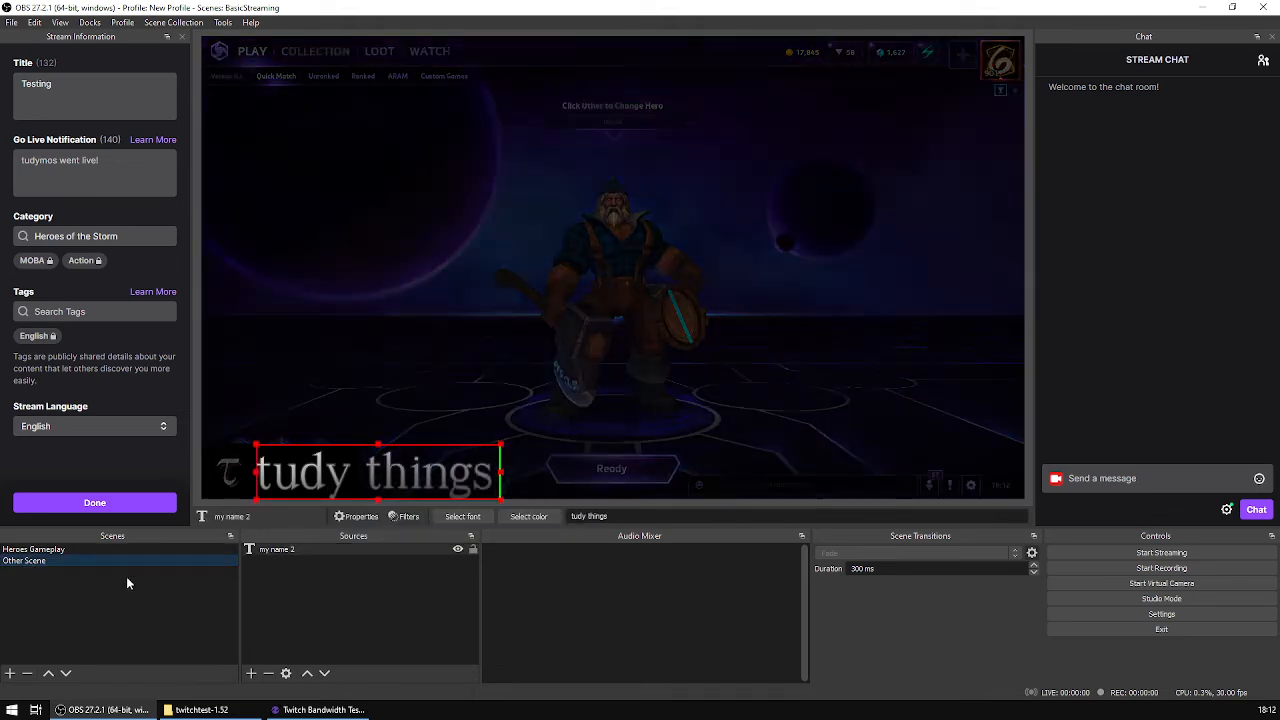
right_click(303, 594)
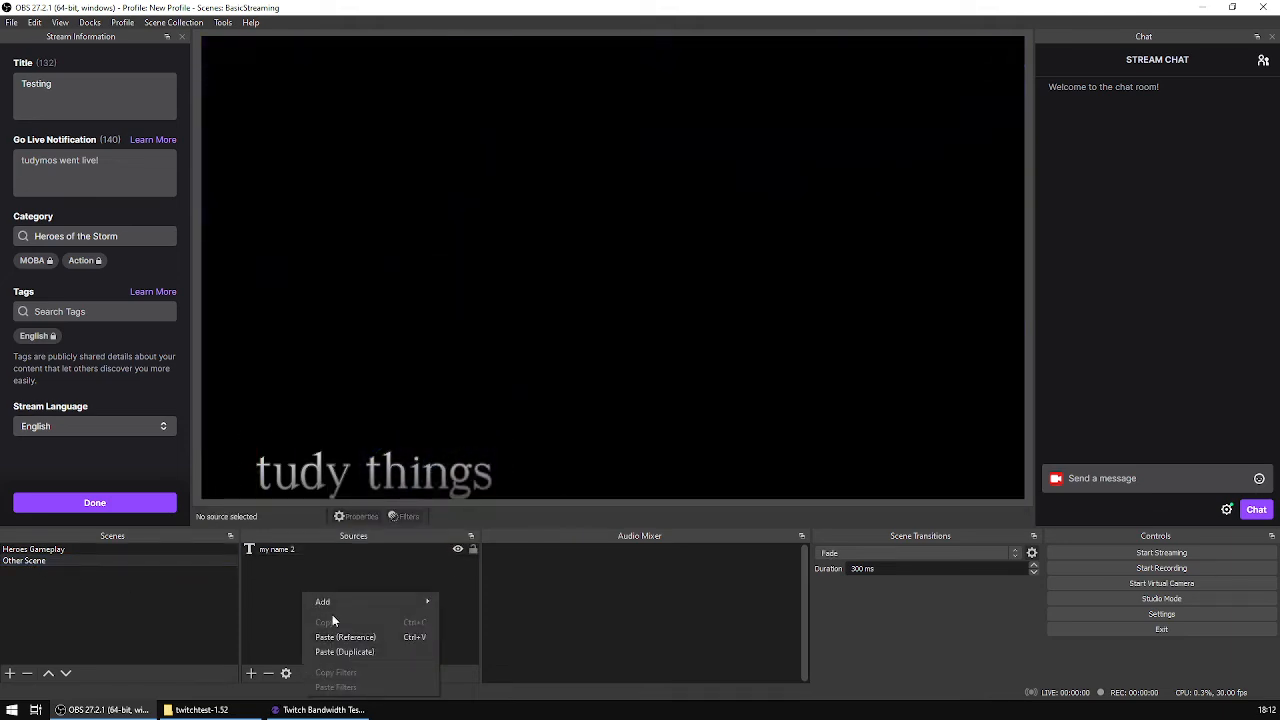
left_click(386, 636)
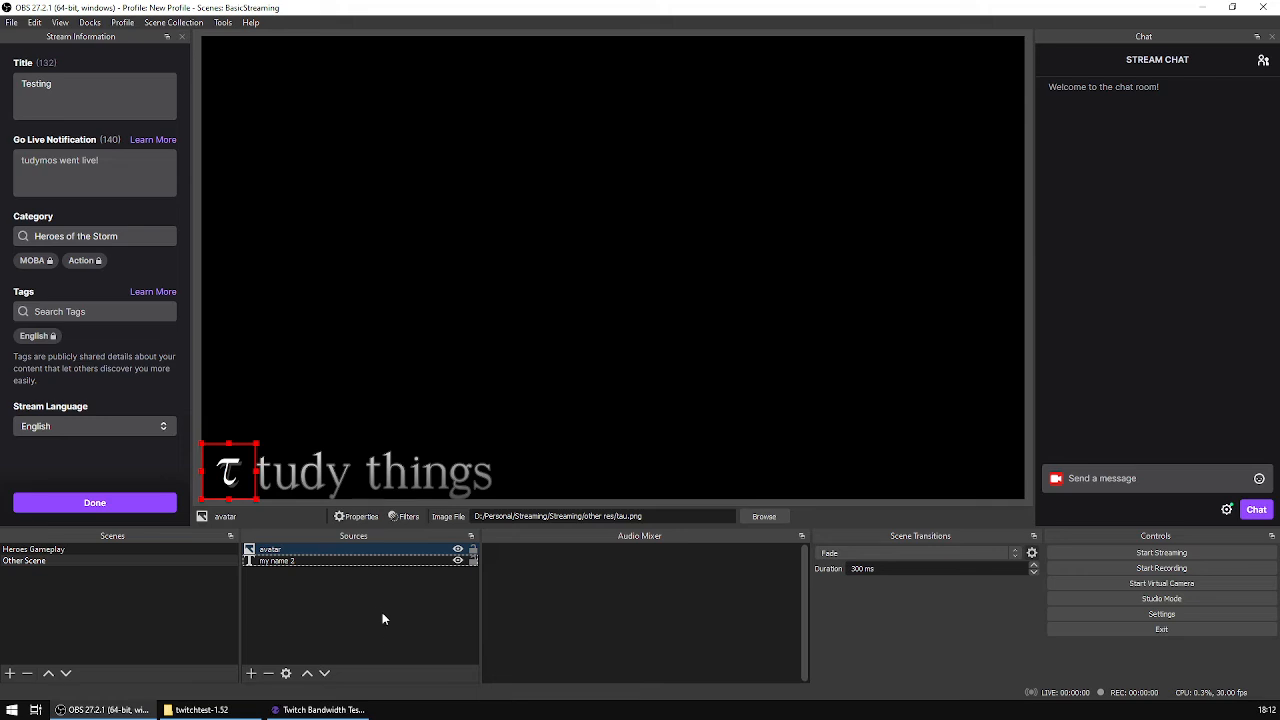
Step: Change the image file of the avatar source in Other Scene to tauinvert.png
double_click(332, 554)
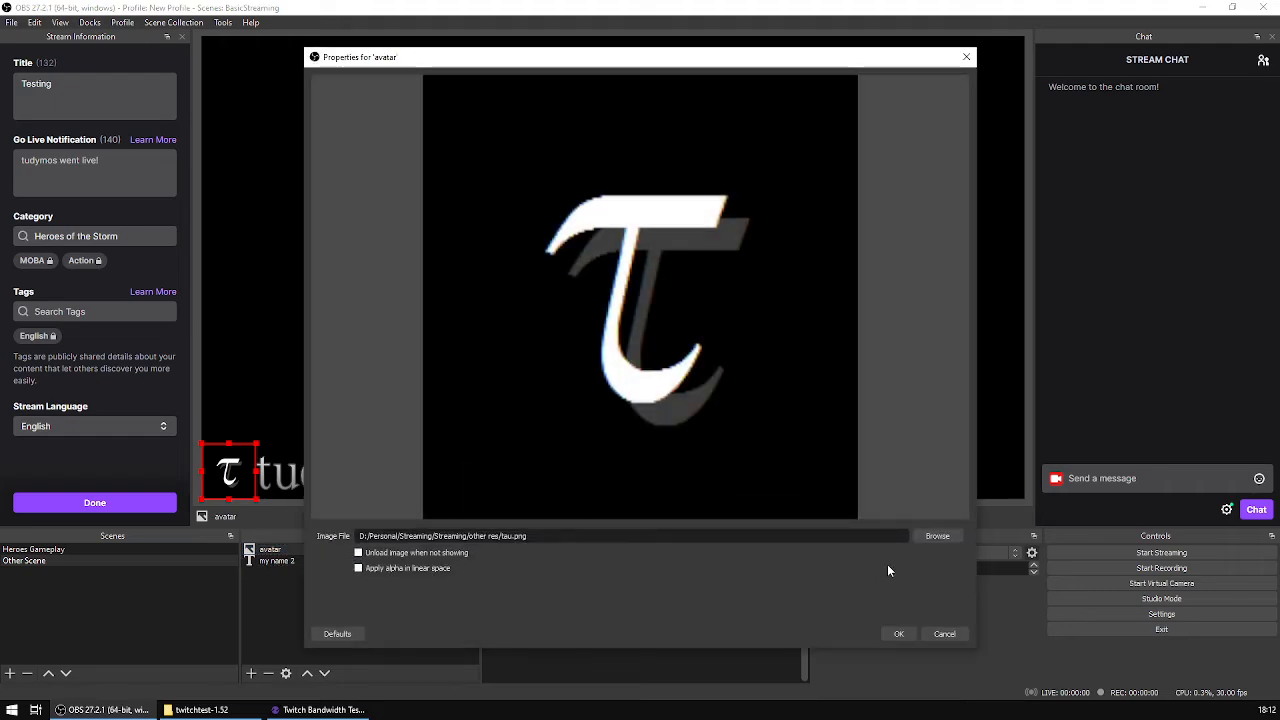
left_click(937, 537)
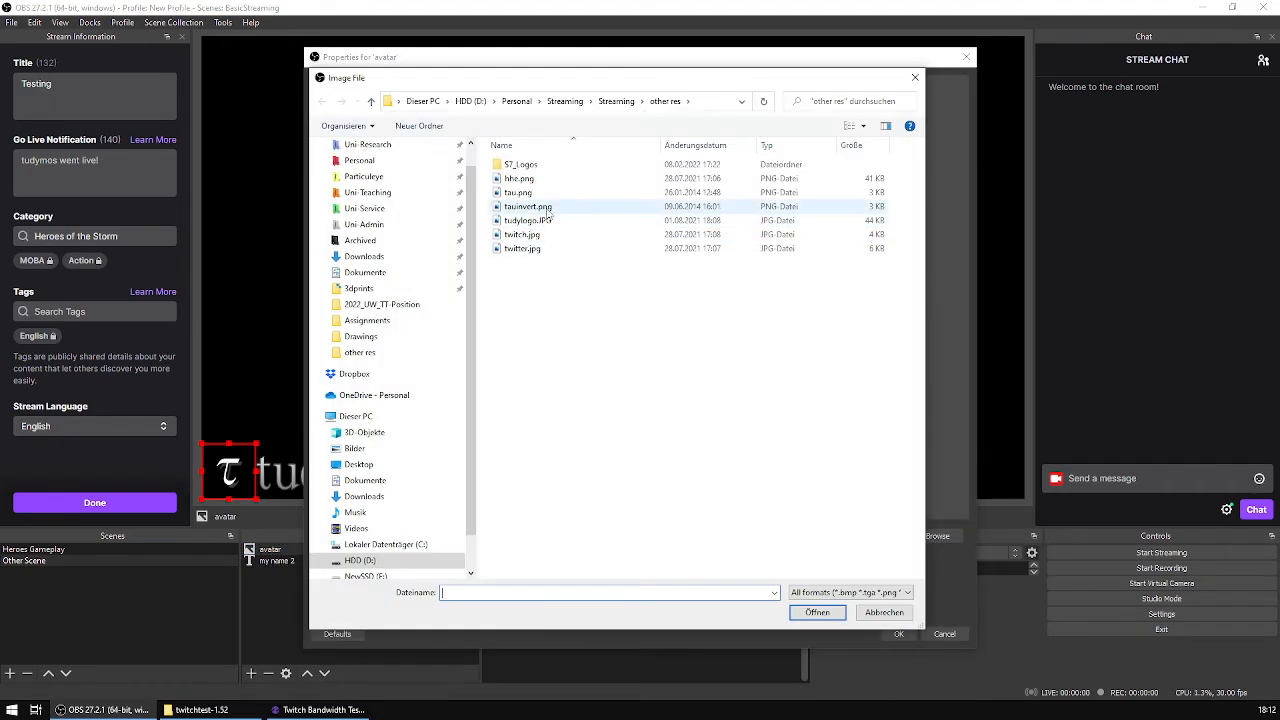
left_click(560, 208)
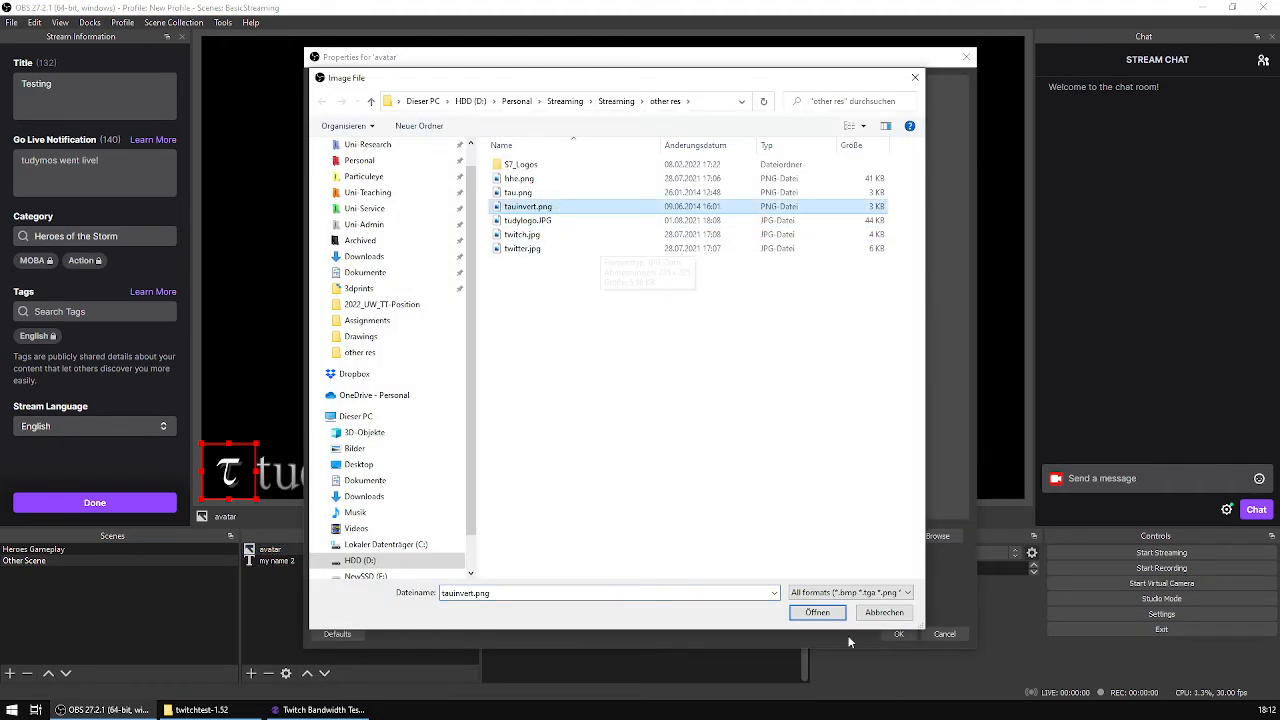
left_click(824, 617)
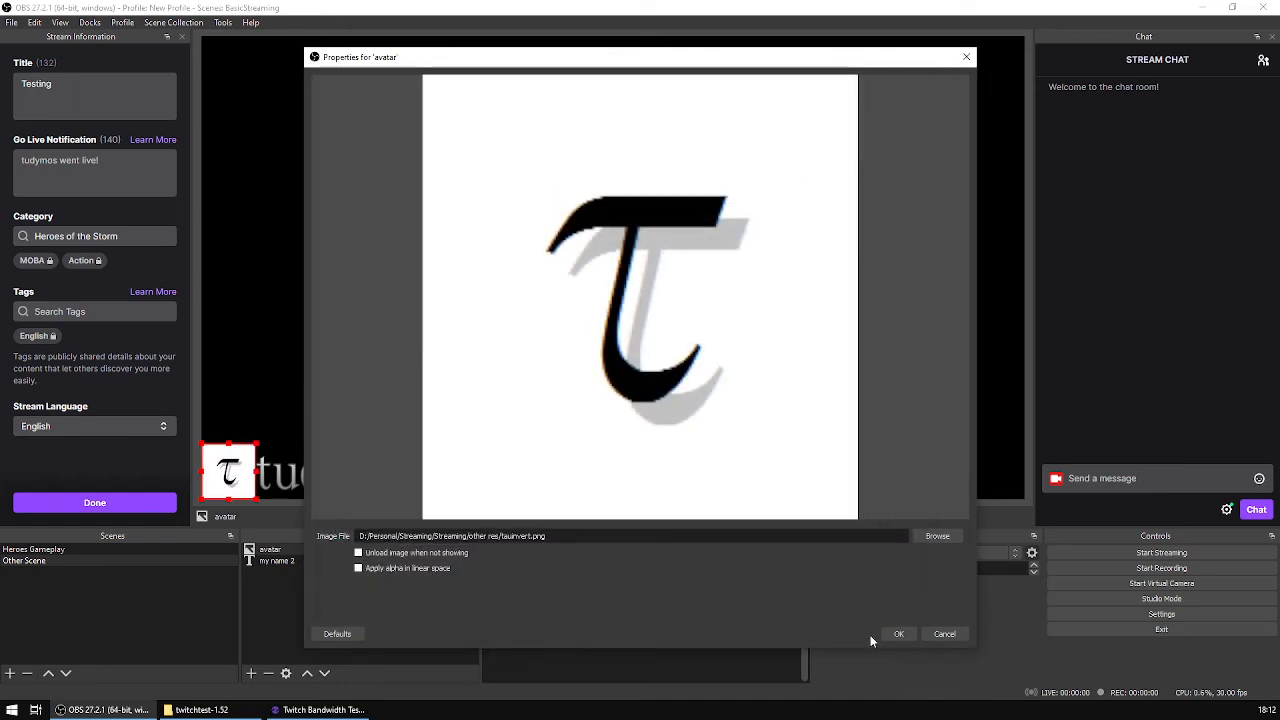
left_click(894, 634)
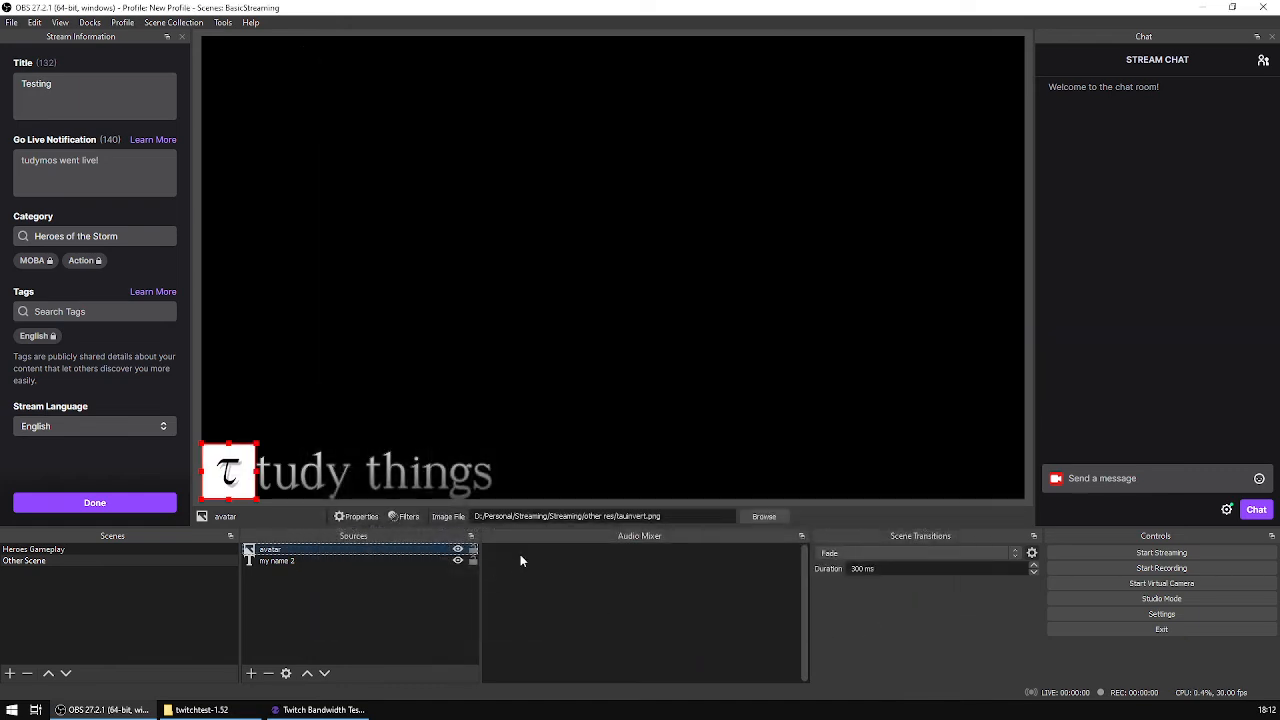
left_click(324, 610)
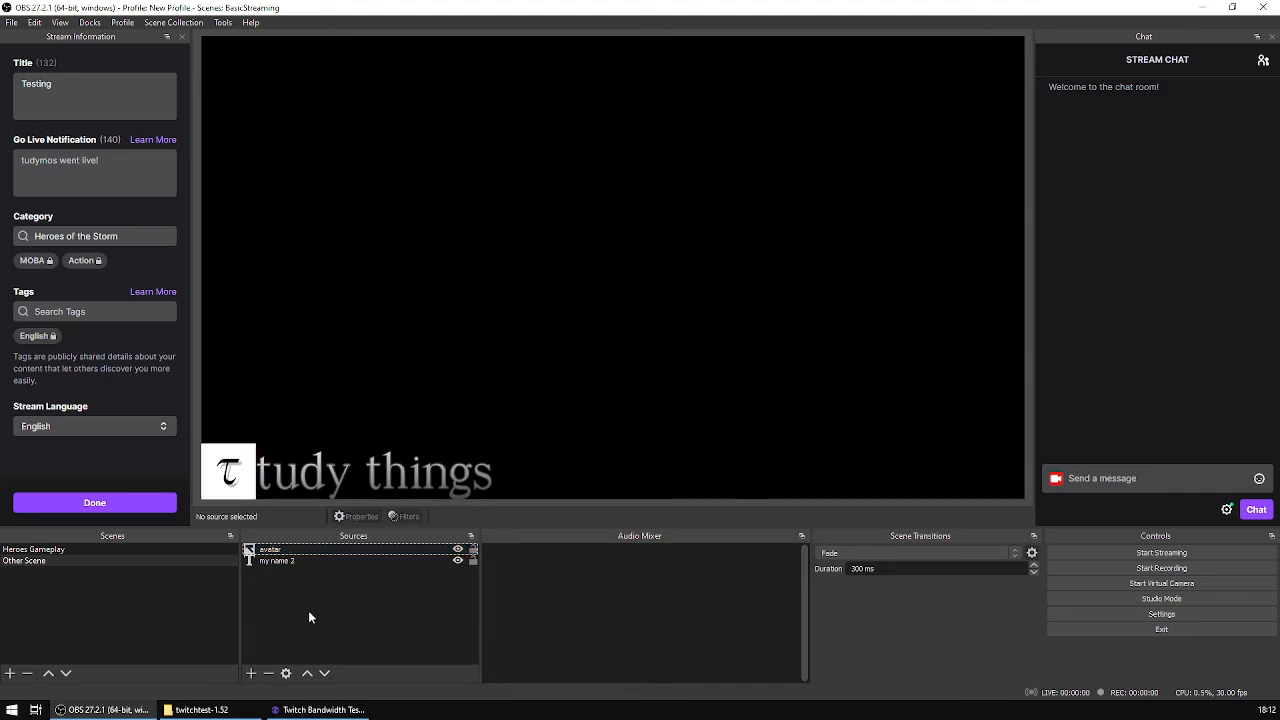
Step: Switch between Heroes Gameplay and Other Scene to compare how the referenced avatar and the duplicated name text behave
left_click(75, 550)
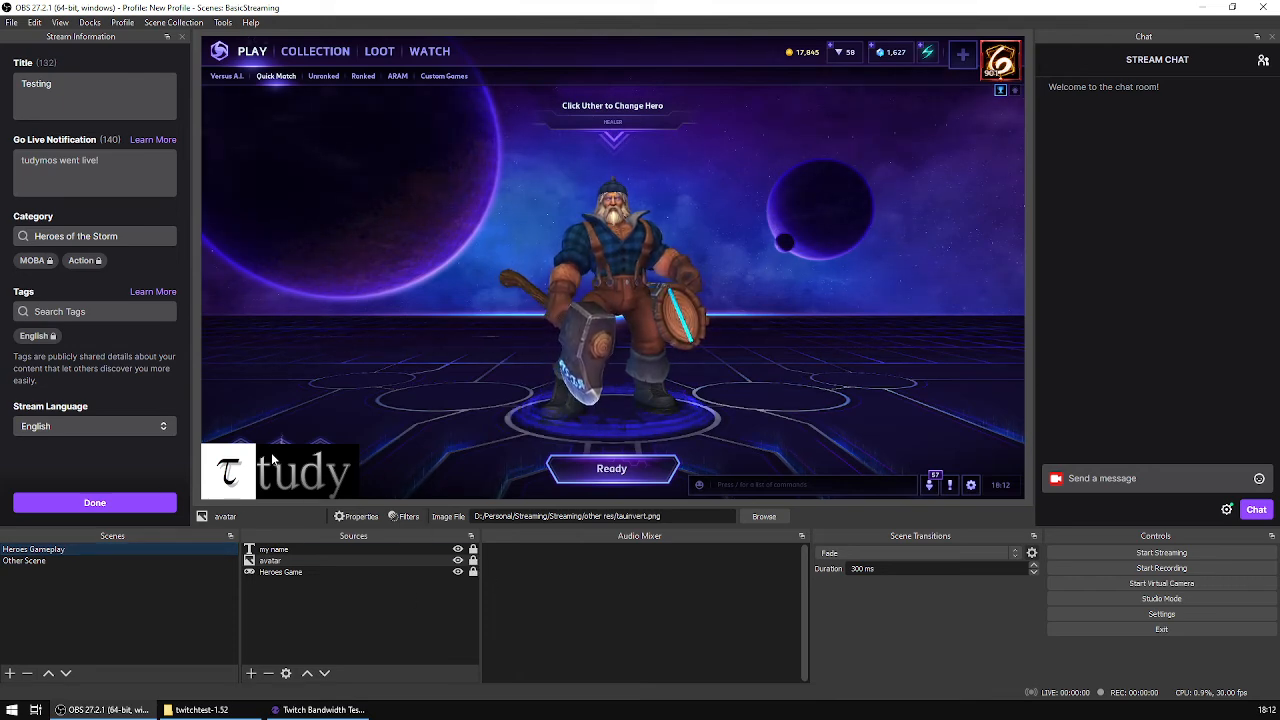
left_click(47, 561)
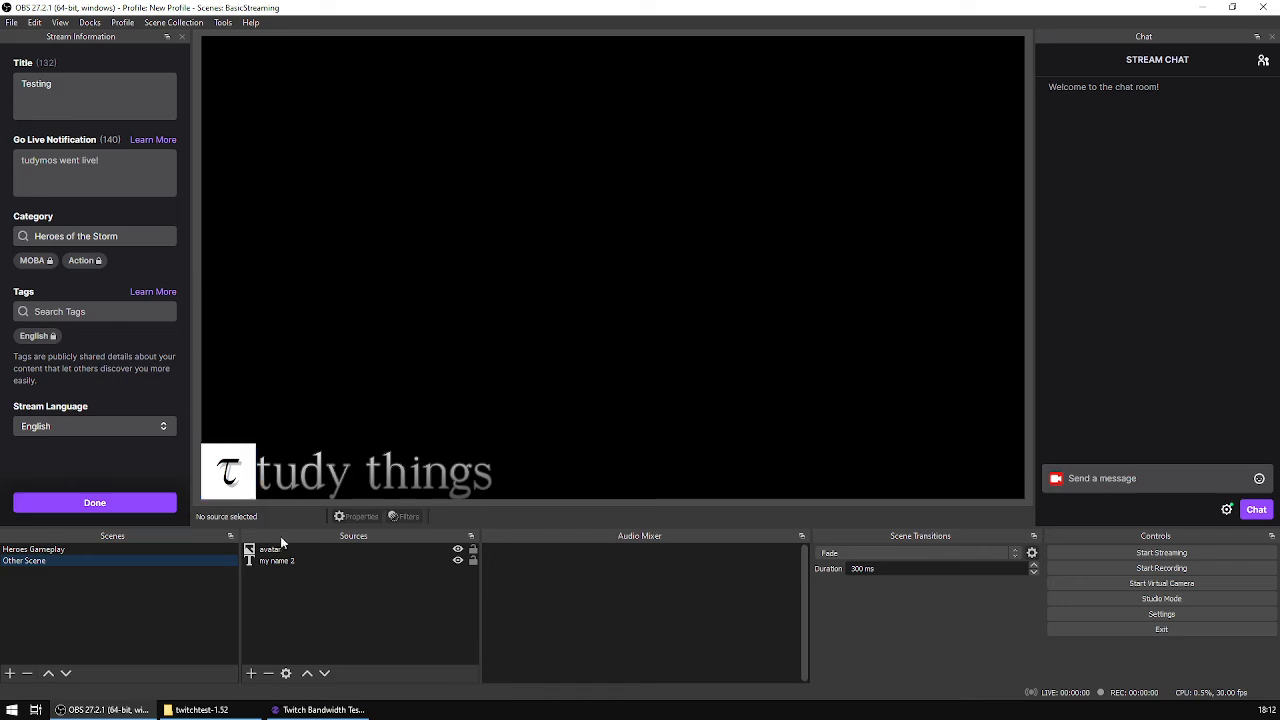
left_click(190, 549)
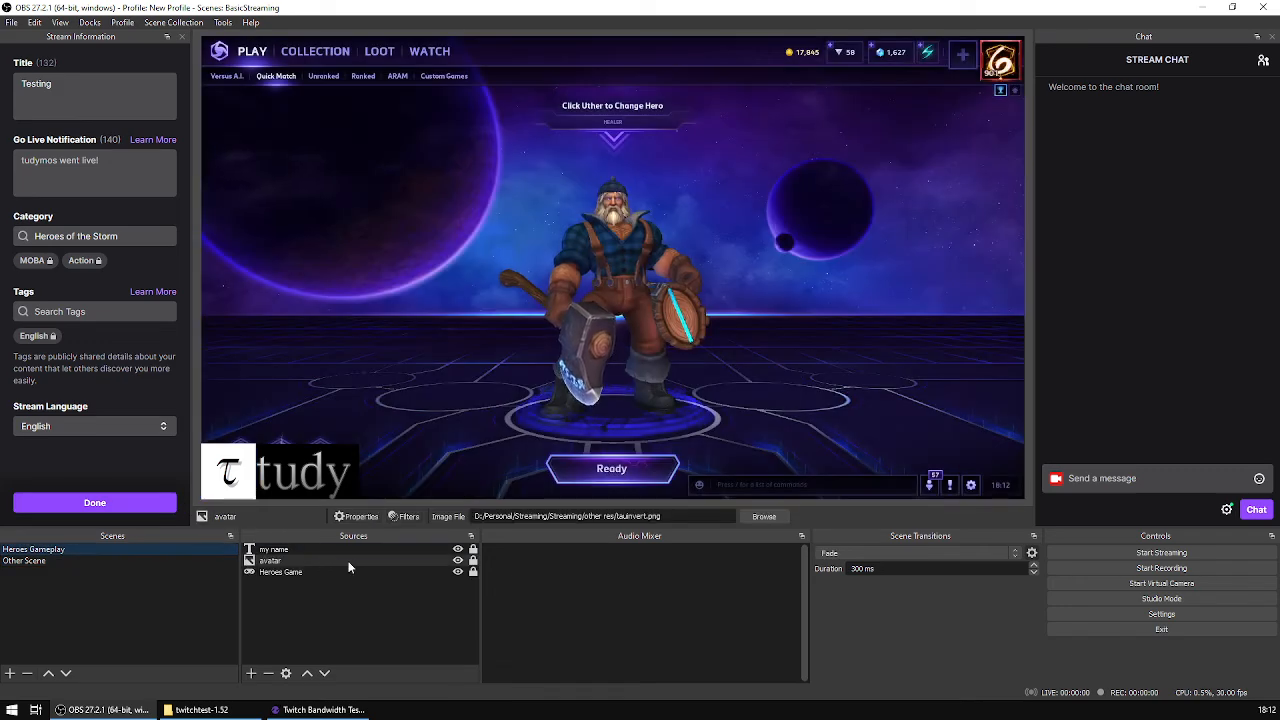
left_click(87, 560)
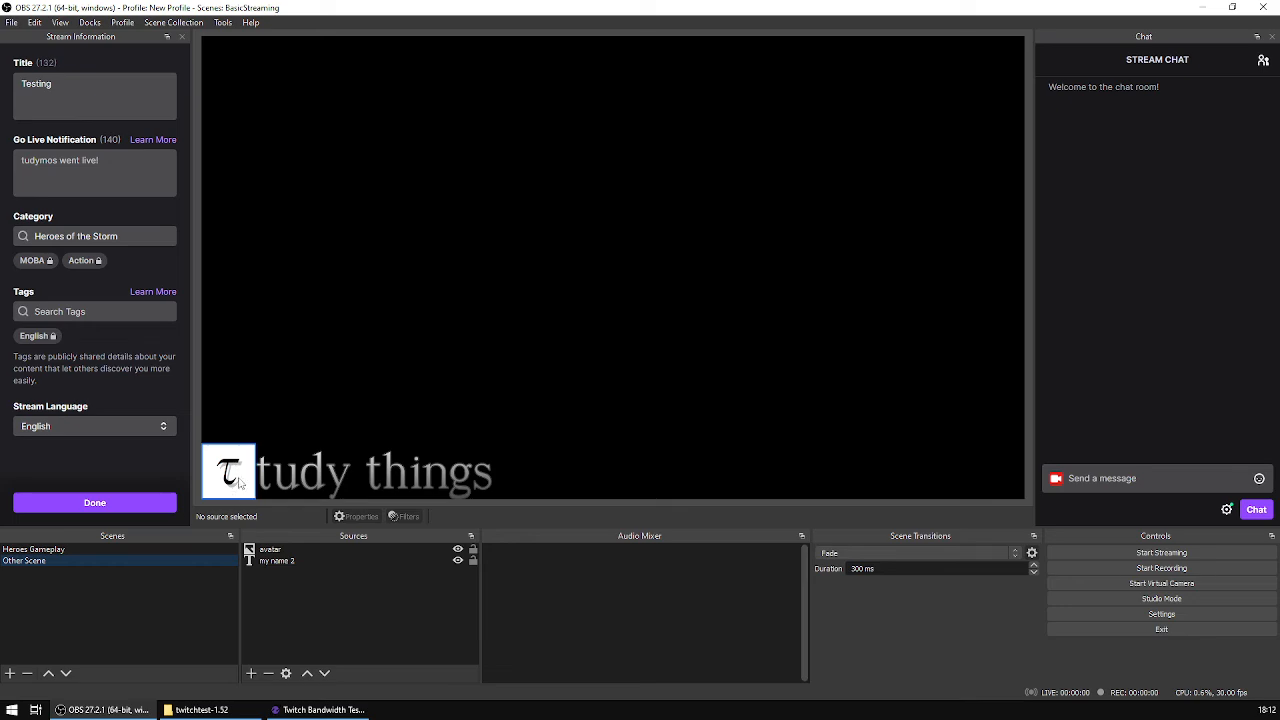
left_click(144, 548)
left_click(145, 560)
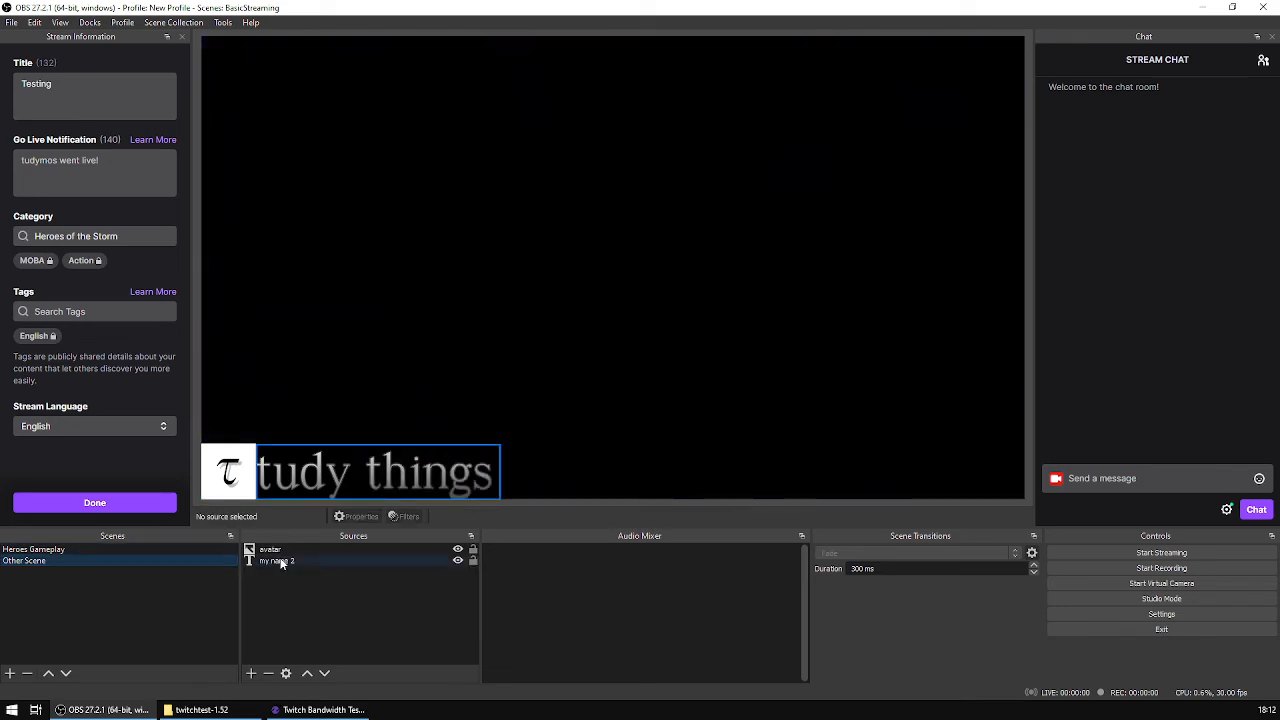
left_click(408, 484)
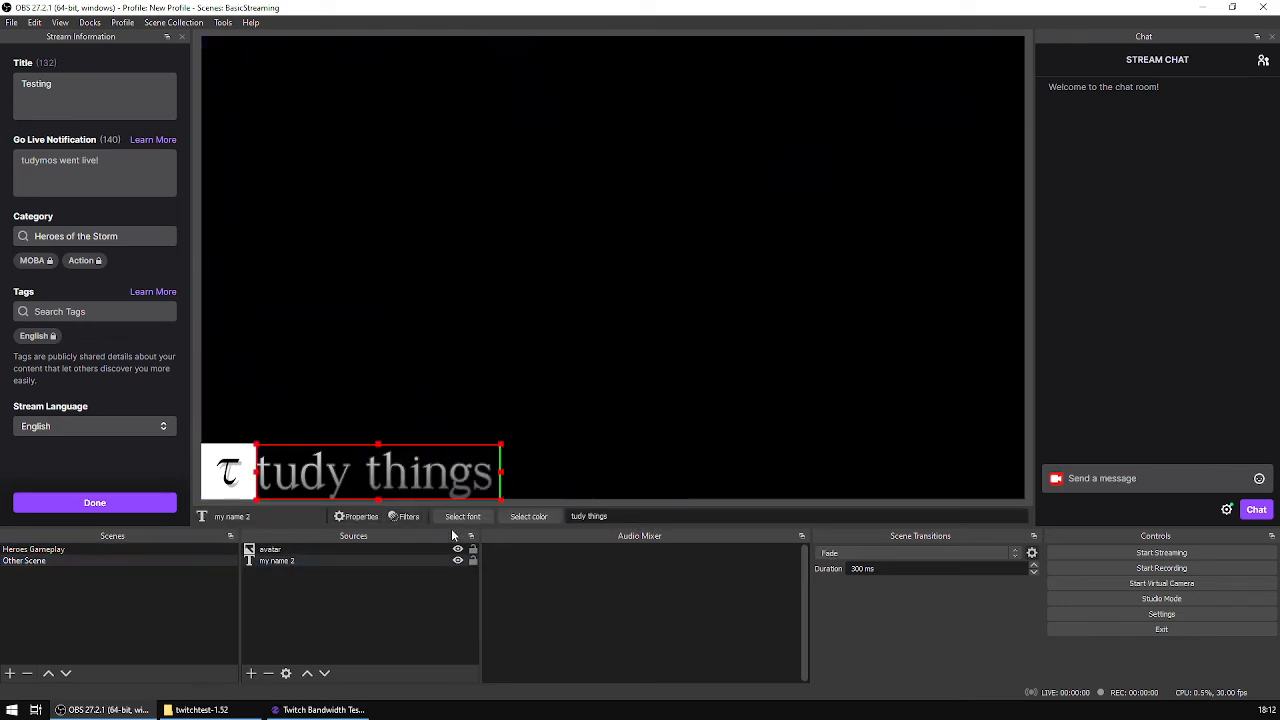
left_click(133, 548)
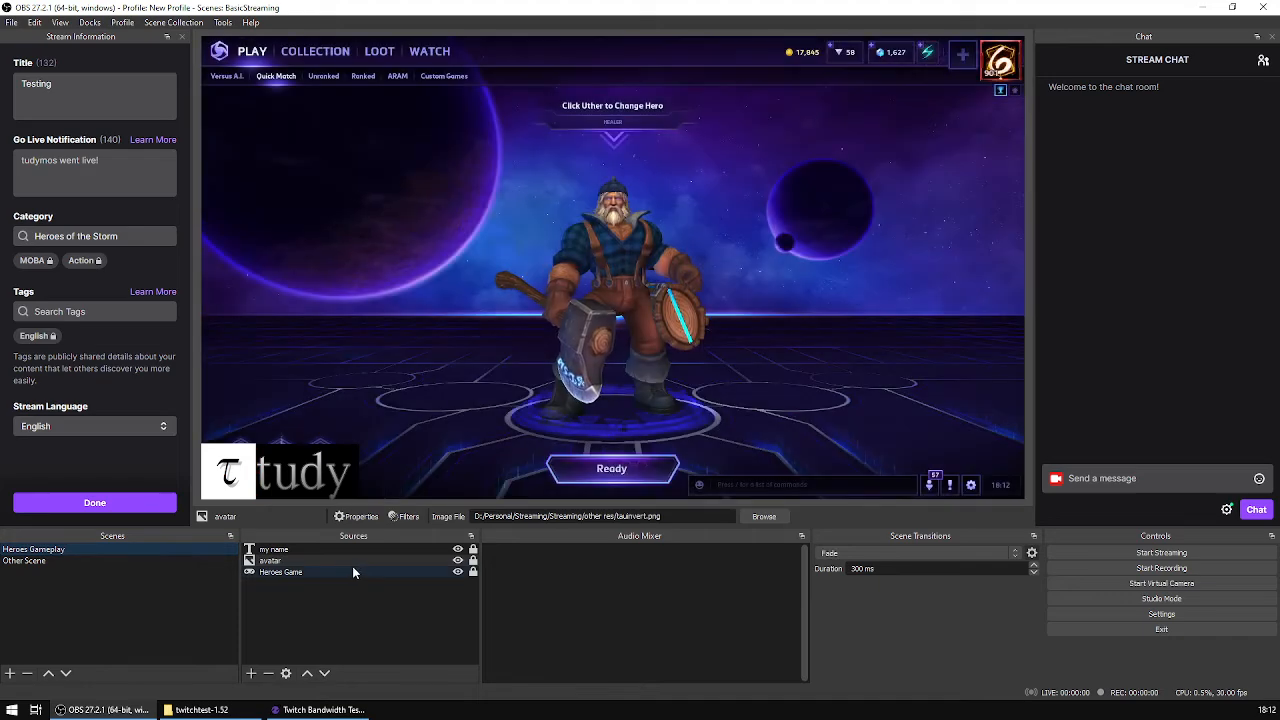
left_click(262, 549)
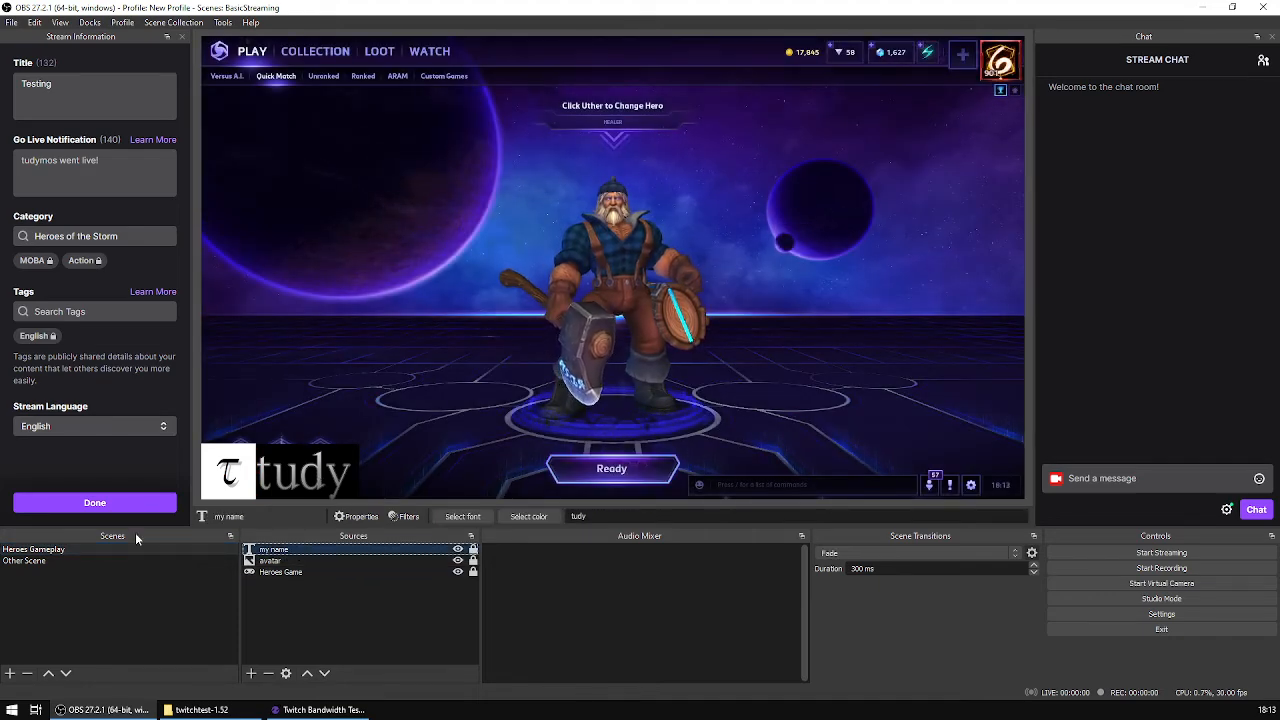
left_click(76, 561)
left_click(90, 550)
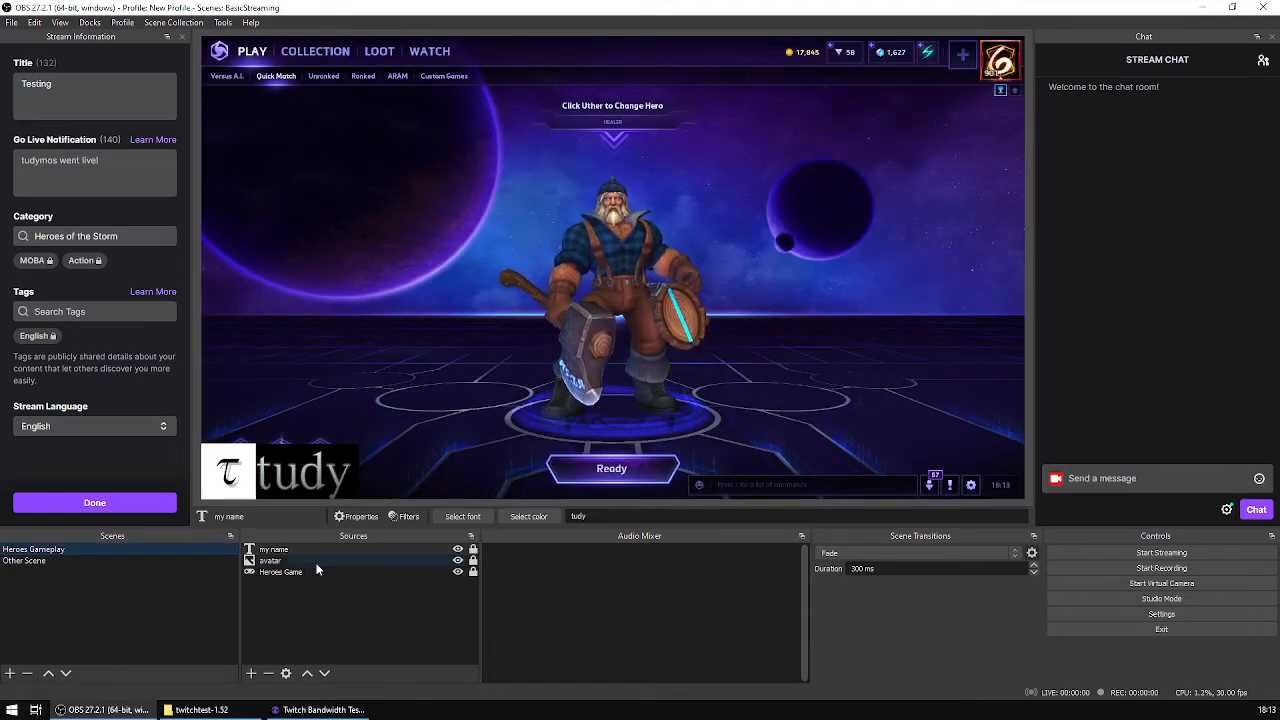
Step: Set the avatar source's image file back to tau.png from within Heroes Gameplay
left_click(315, 562)
left_click(356, 516)
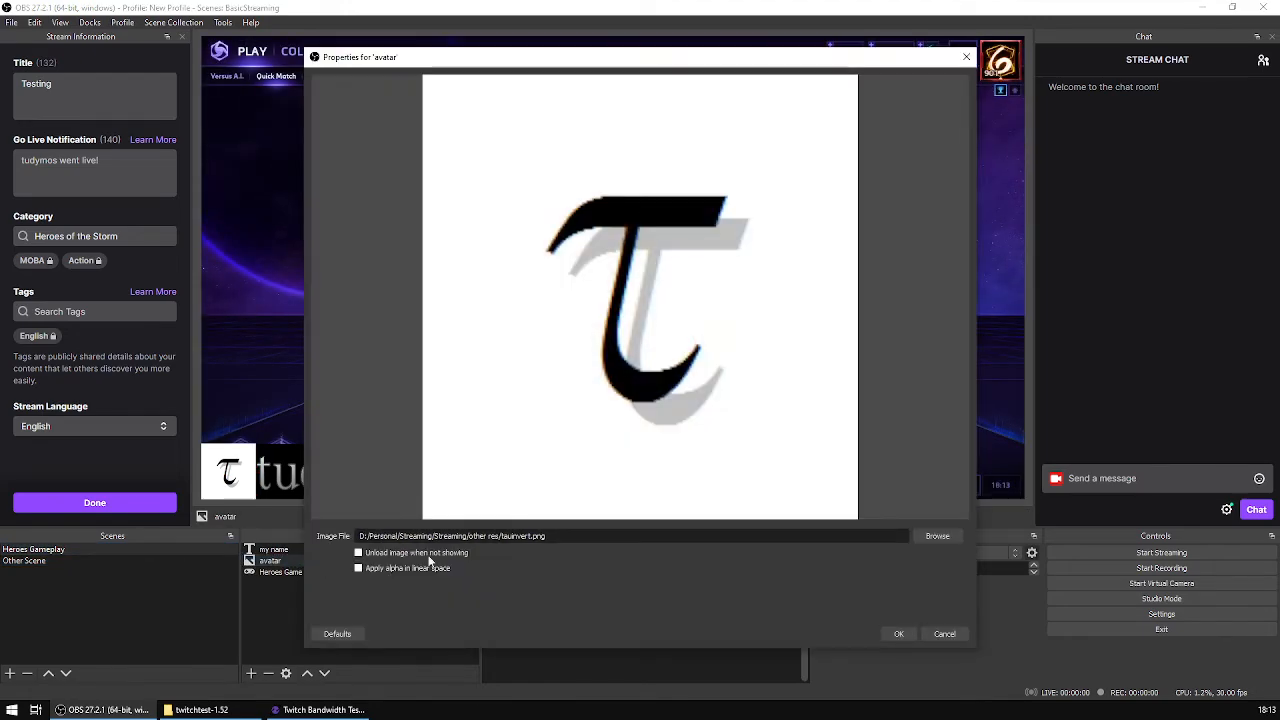
left_click(939, 538)
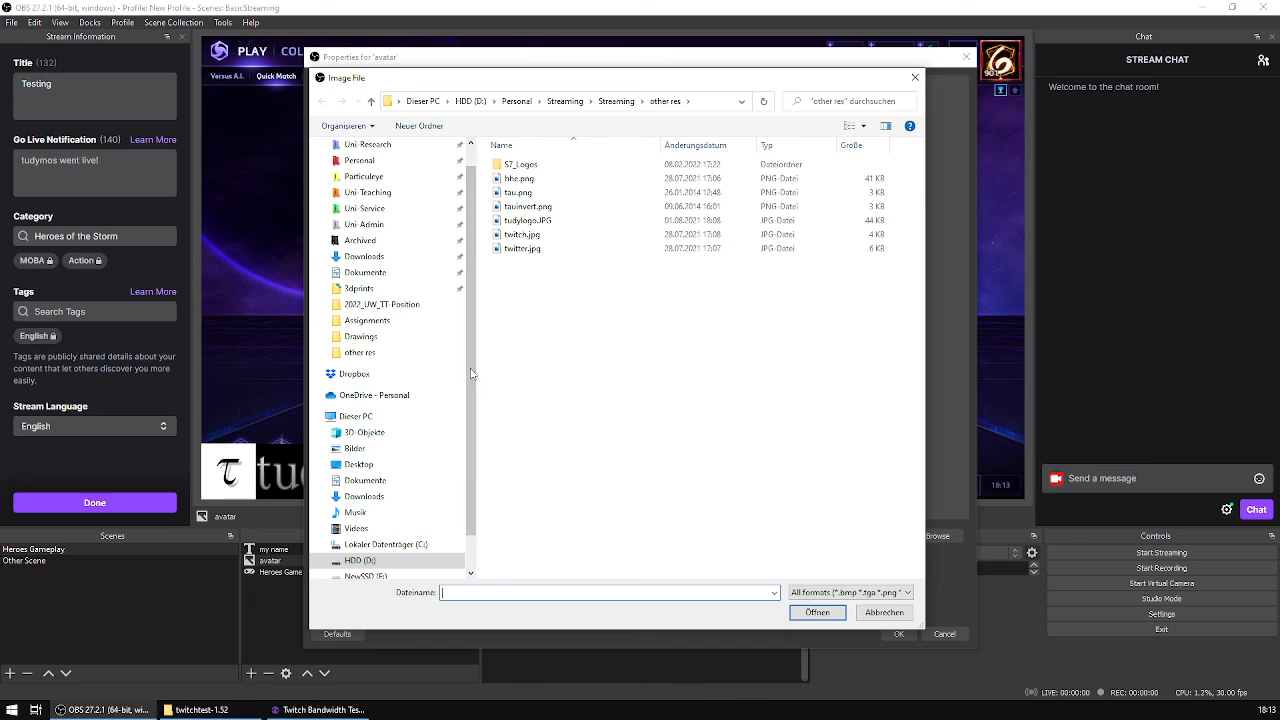
left_click(518, 192)
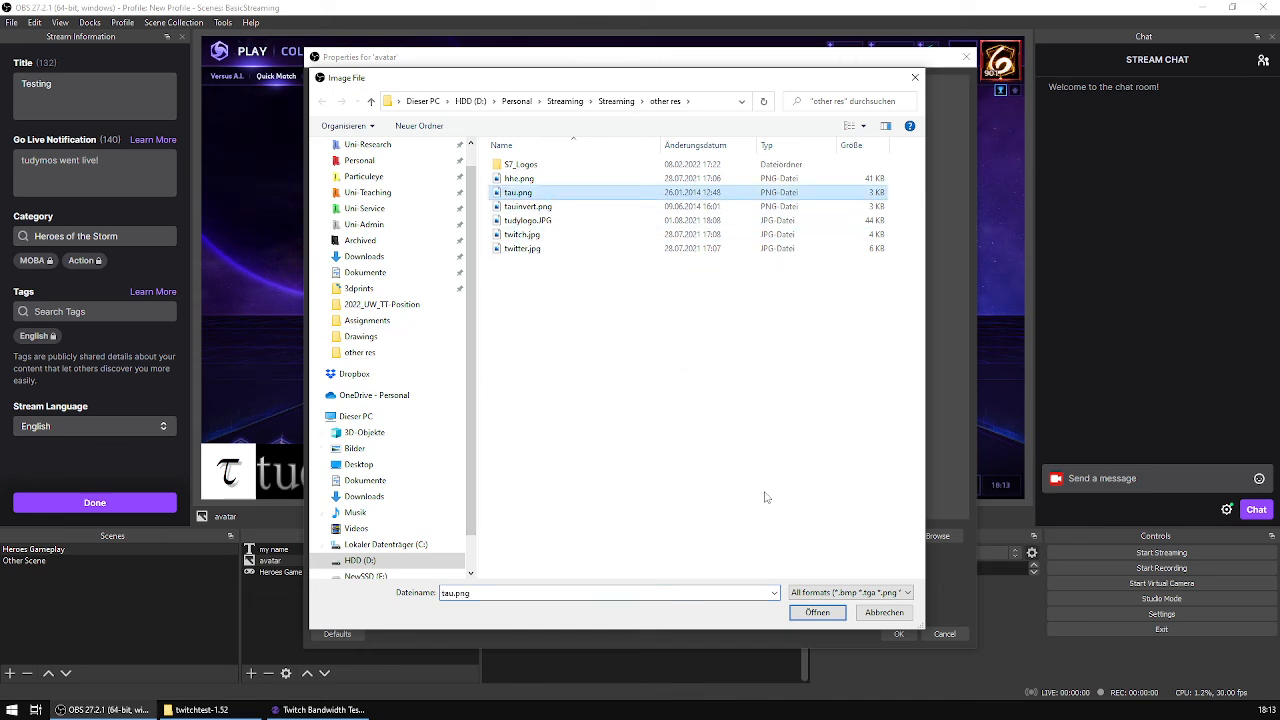
left_click(817, 613)
left_click(898, 634)
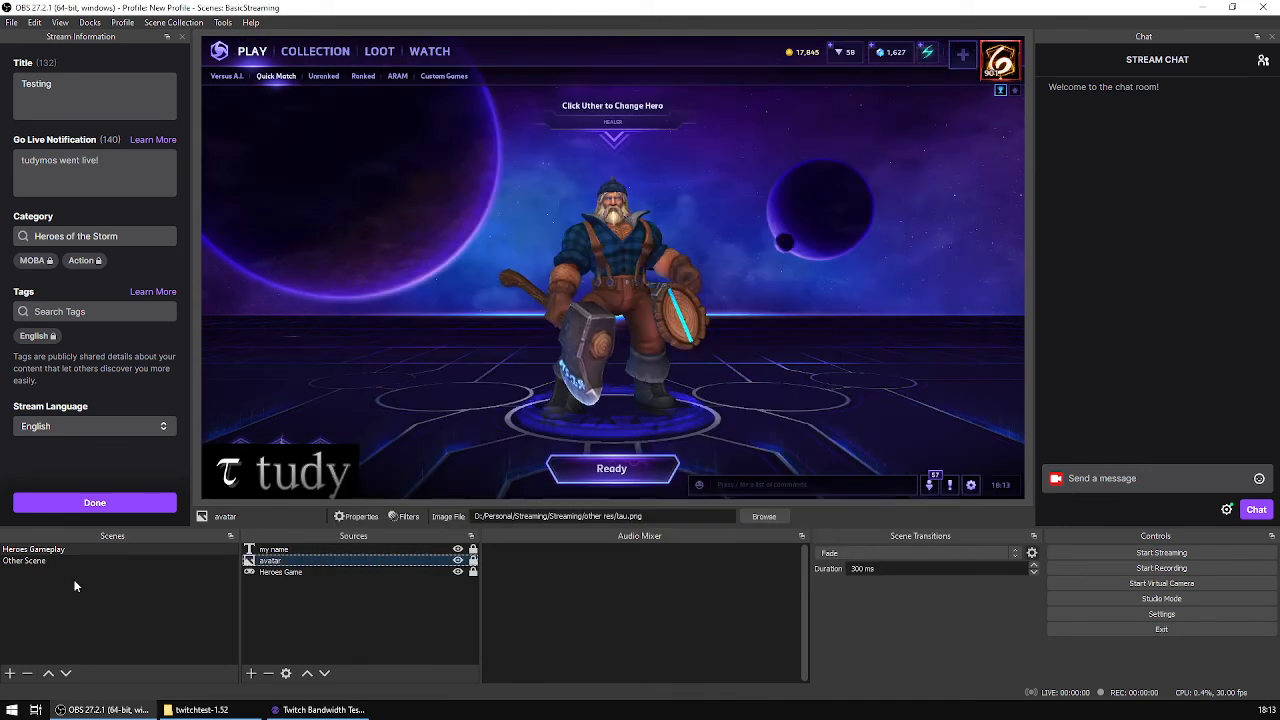
Step: Lock the avatar and my name 2 sources in Other Scene
left_click(60, 560)
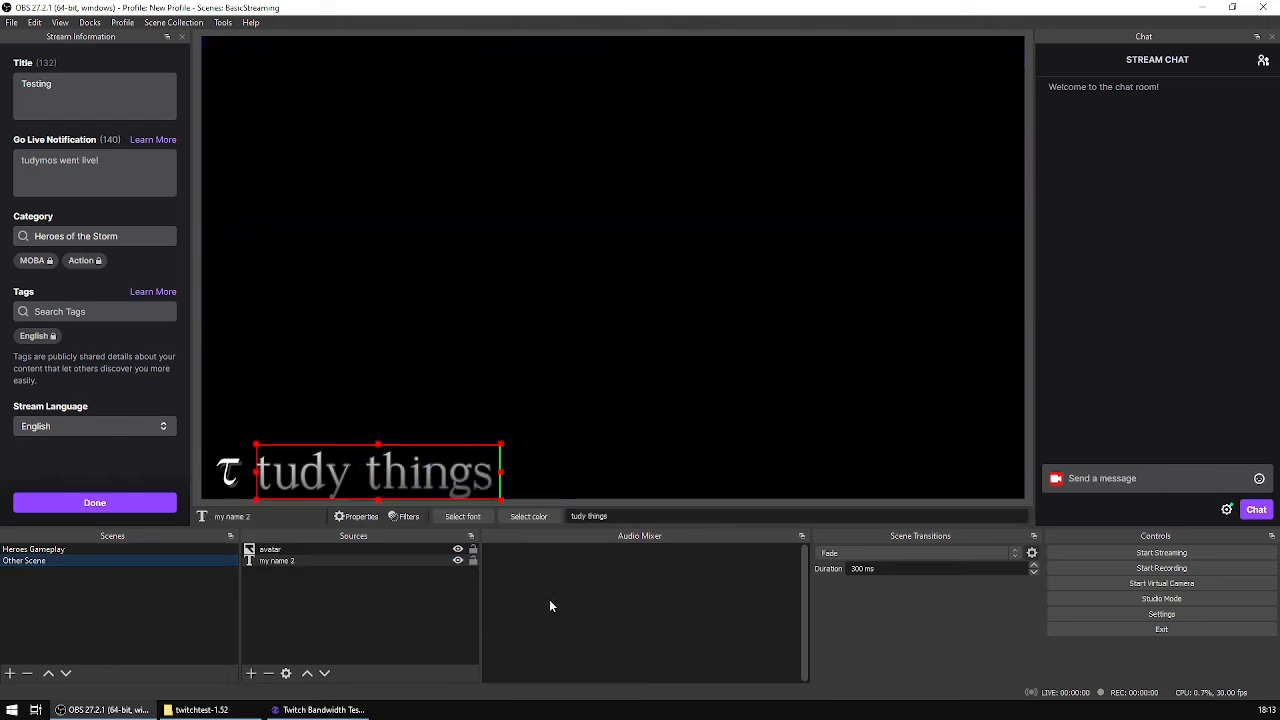
left_click(319, 617)
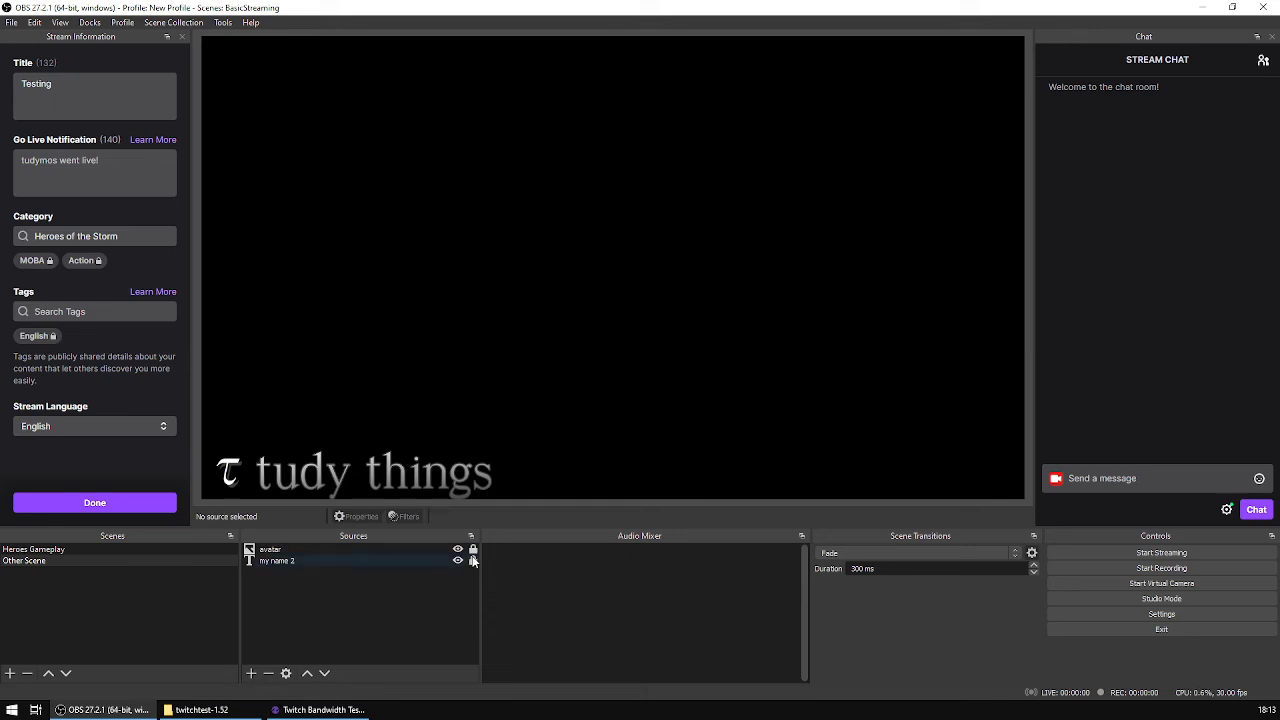
right_click(326, 597)
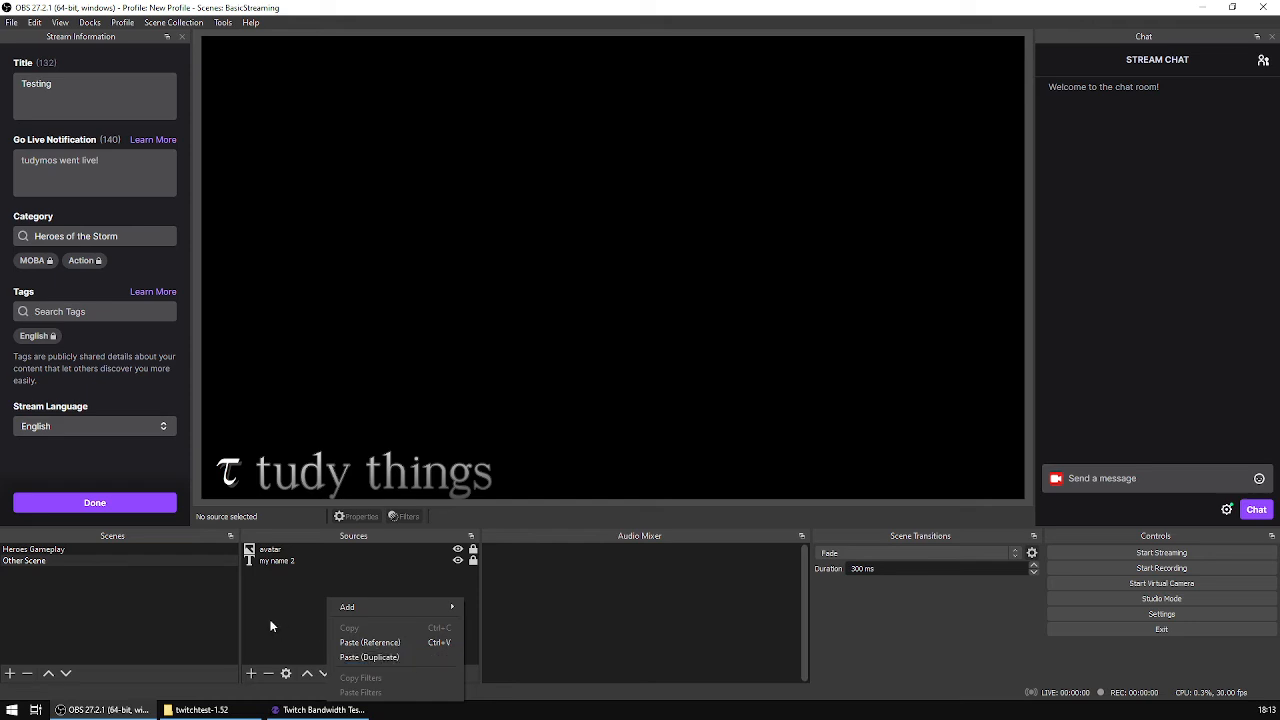
left_click(286, 598)
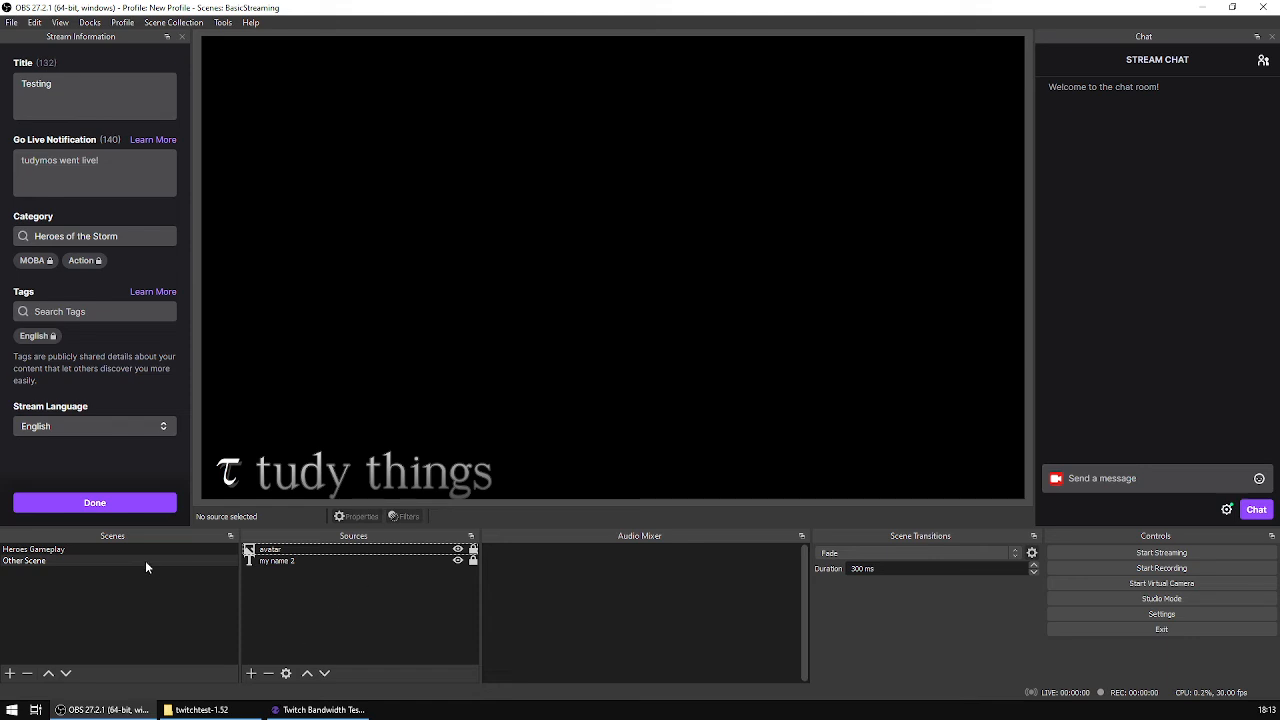
Step: Copy the Heroes Game capture from Heroes Gameplay and paste it into Other Scene as a reference
left_click(98, 549)
left_click(328, 573)
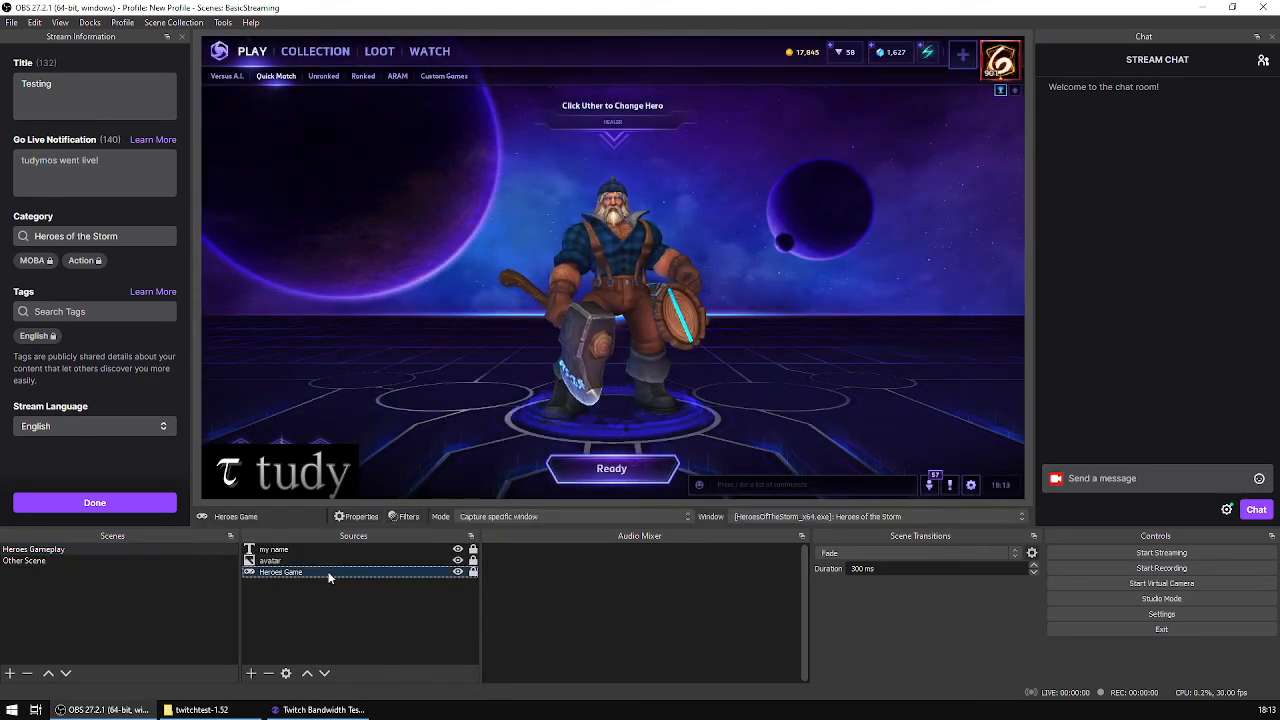
right_click(328, 576)
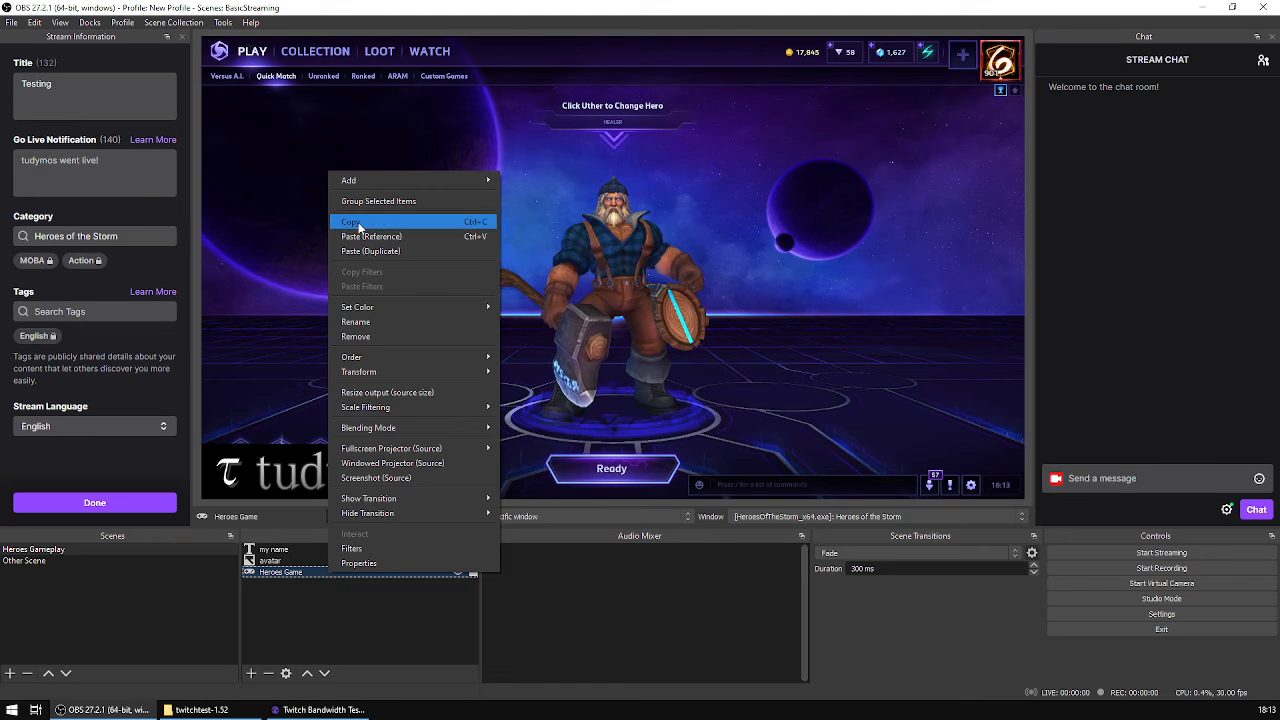
left_click(358, 222)
left_click(160, 560)
right_click(345, 608)
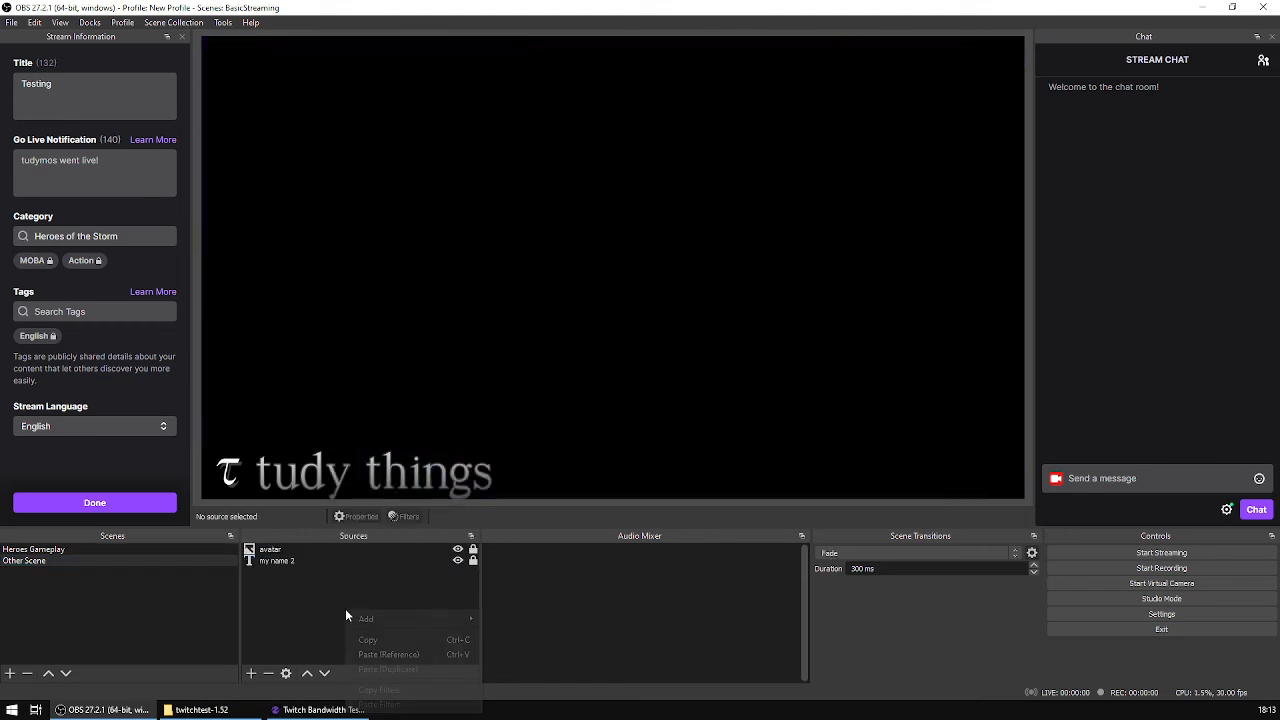
left_click(414, 655)
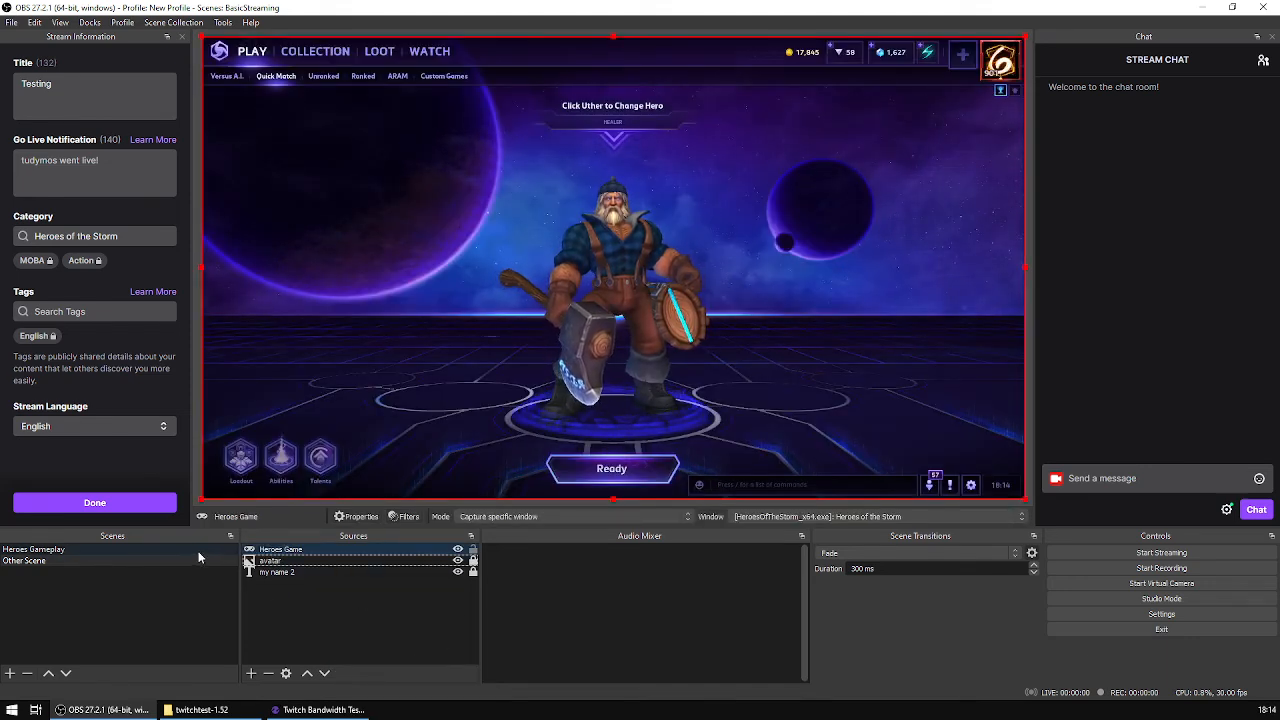
Step: Remove the Heroes Game source from Other Scene and confirm the removal
left_click(320, 551)
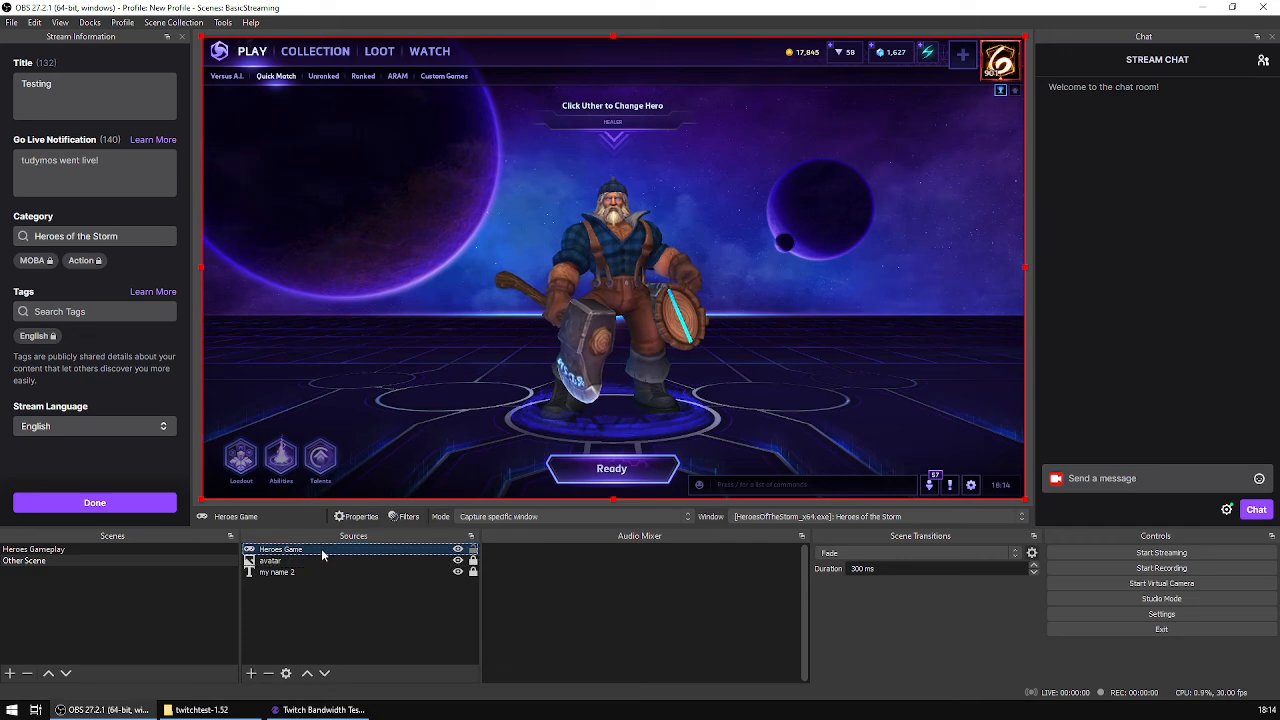
left_click(268, 673)
left_click(685, 374)
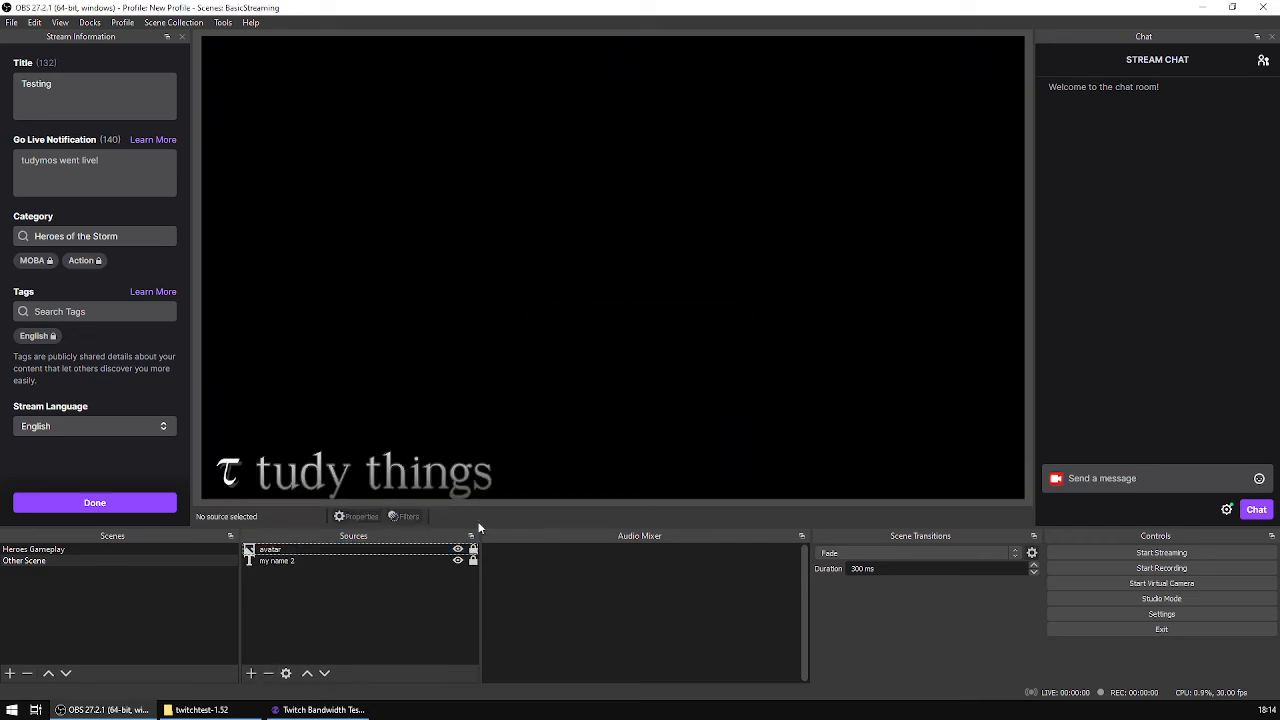
Step: Add a new Display Capture source named Left Monitor to Other Scene, keep Display 1 as its display, and lock it
left_click(251, 674)
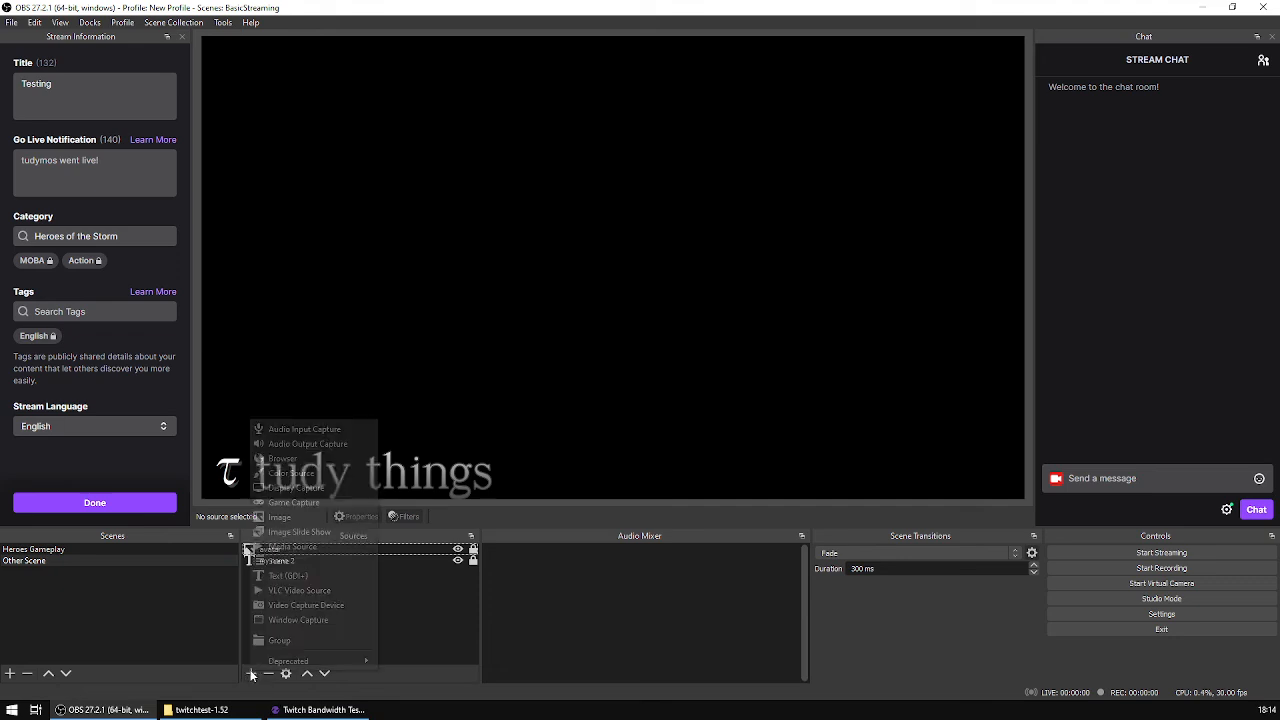
left_click(342, 488)
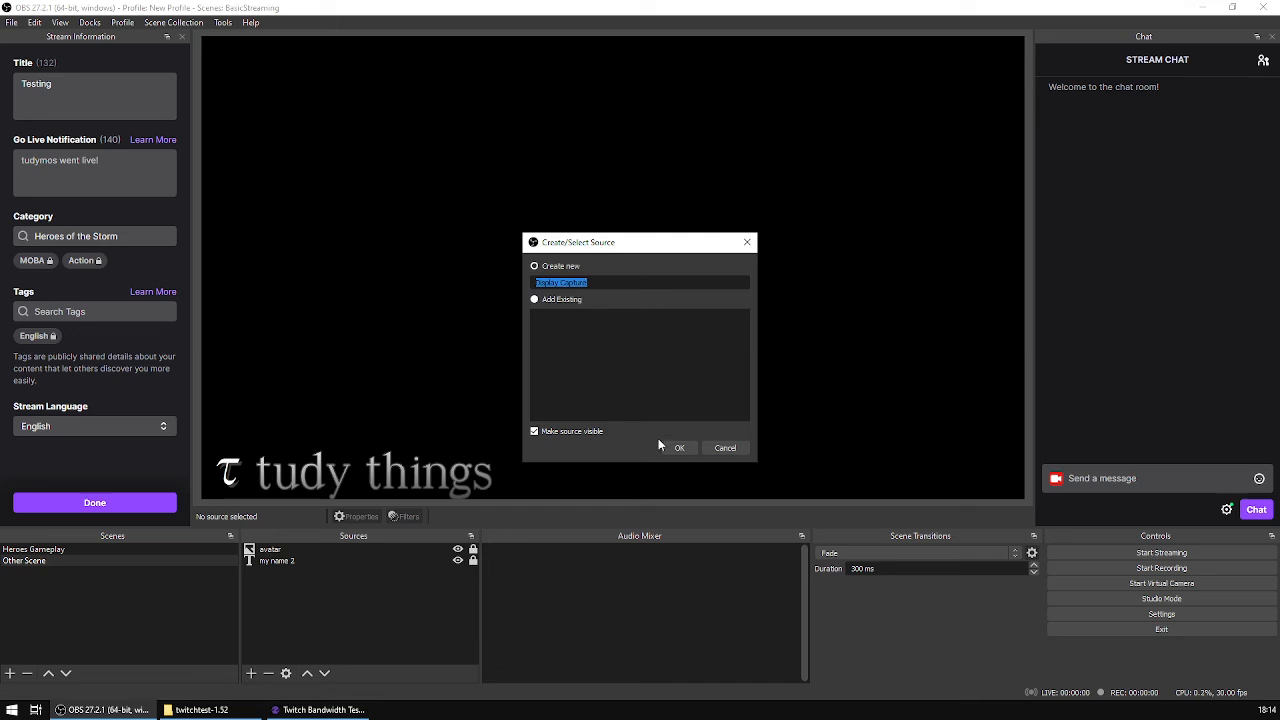
type("Left Monitor")
left_click(680, 448)
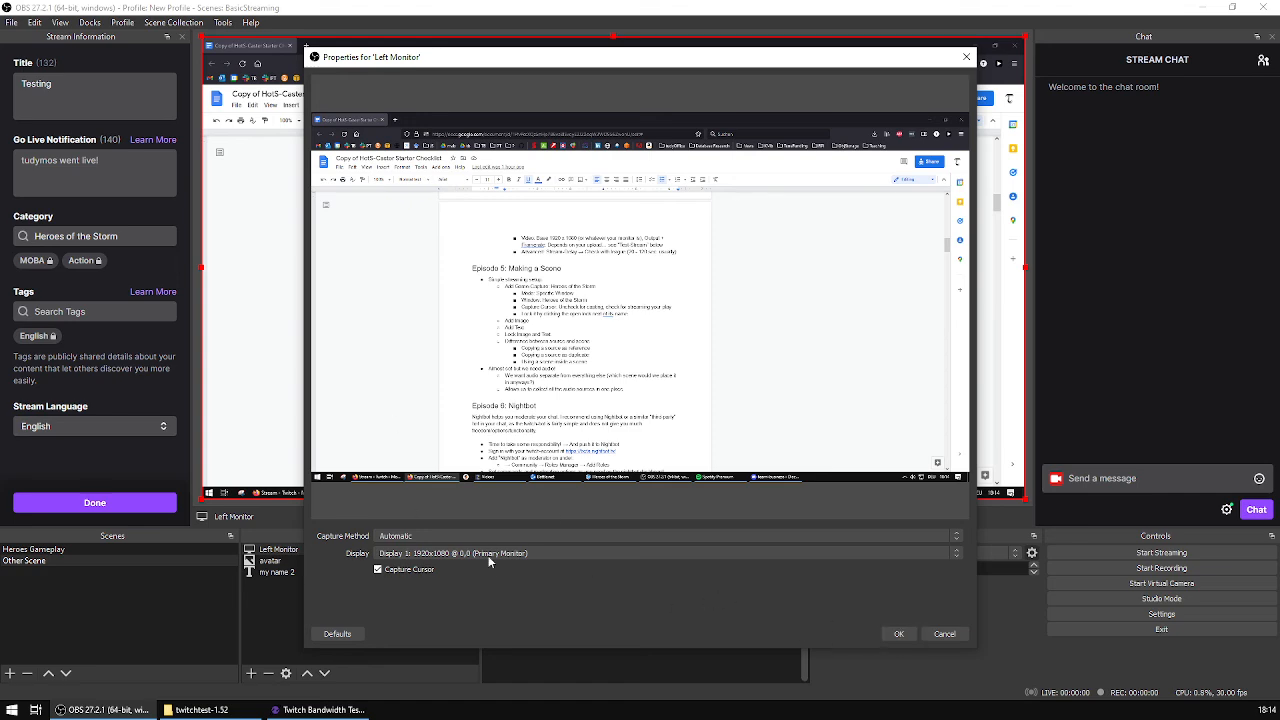
left_click(901, 636)
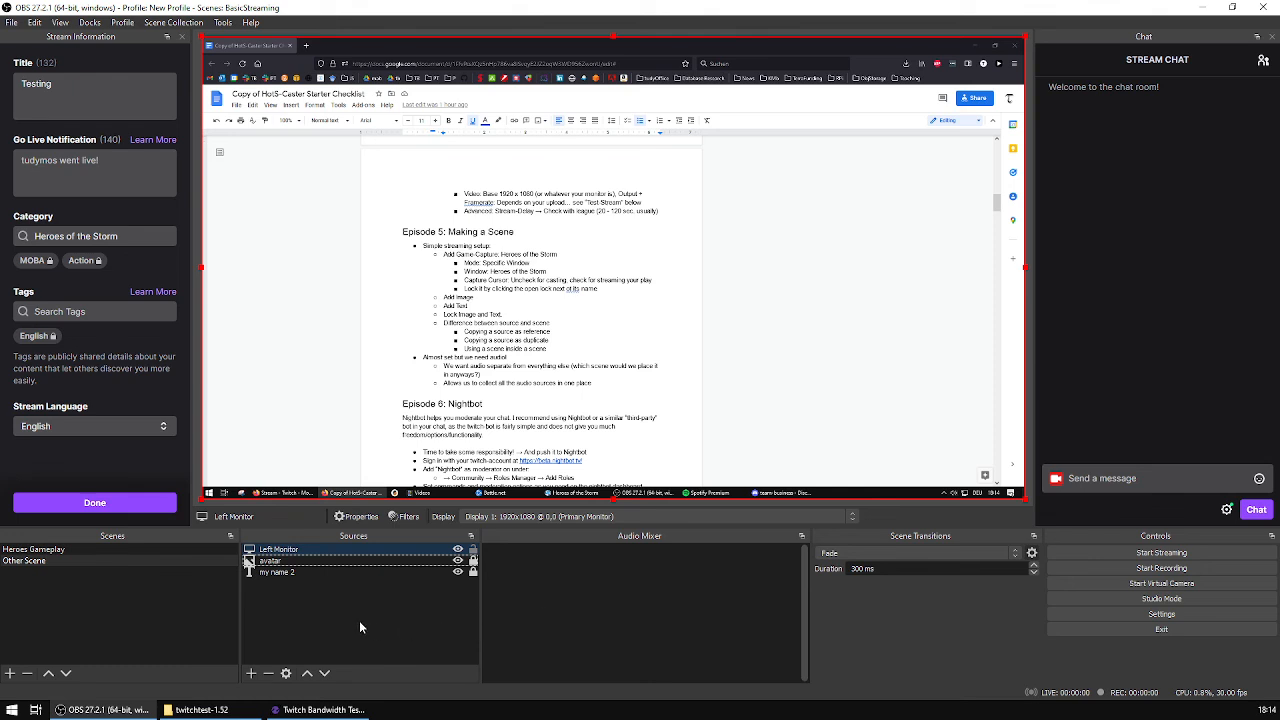
left_click(474, 550)
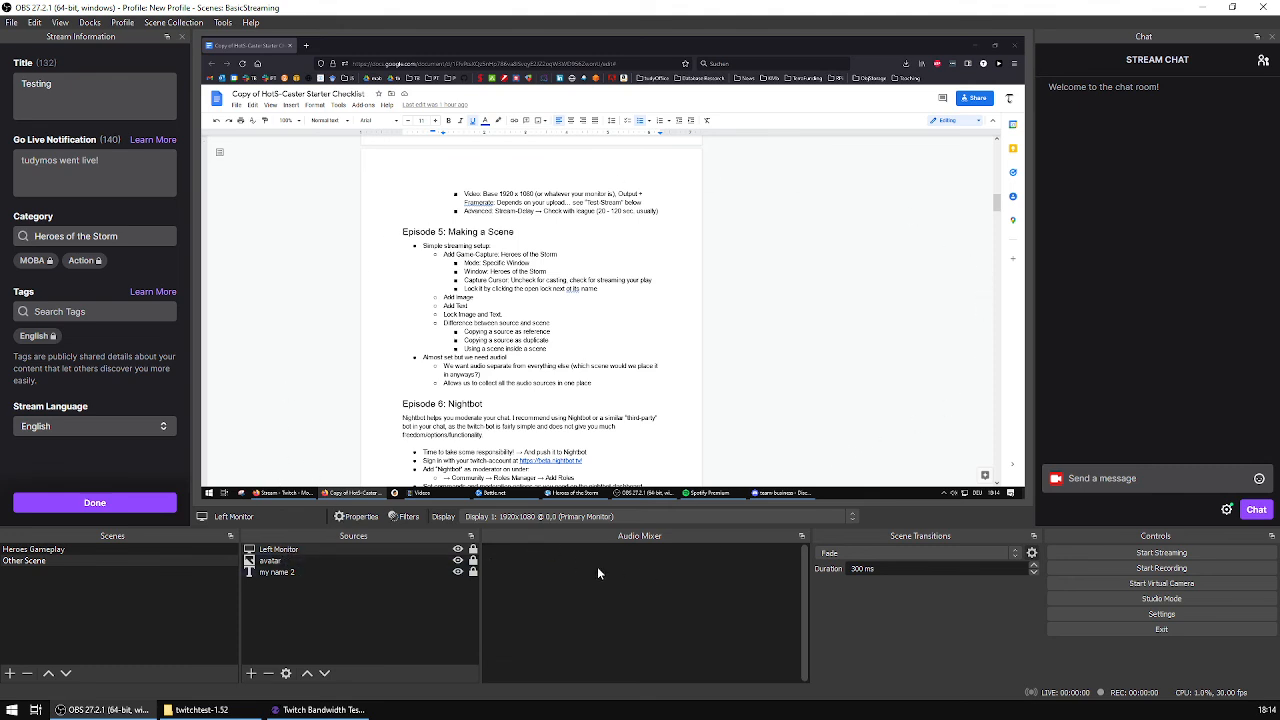
Step: Move the avatar and my name 2 sources above Left Monitor in Other Scene's source order
left_click(336, 550)
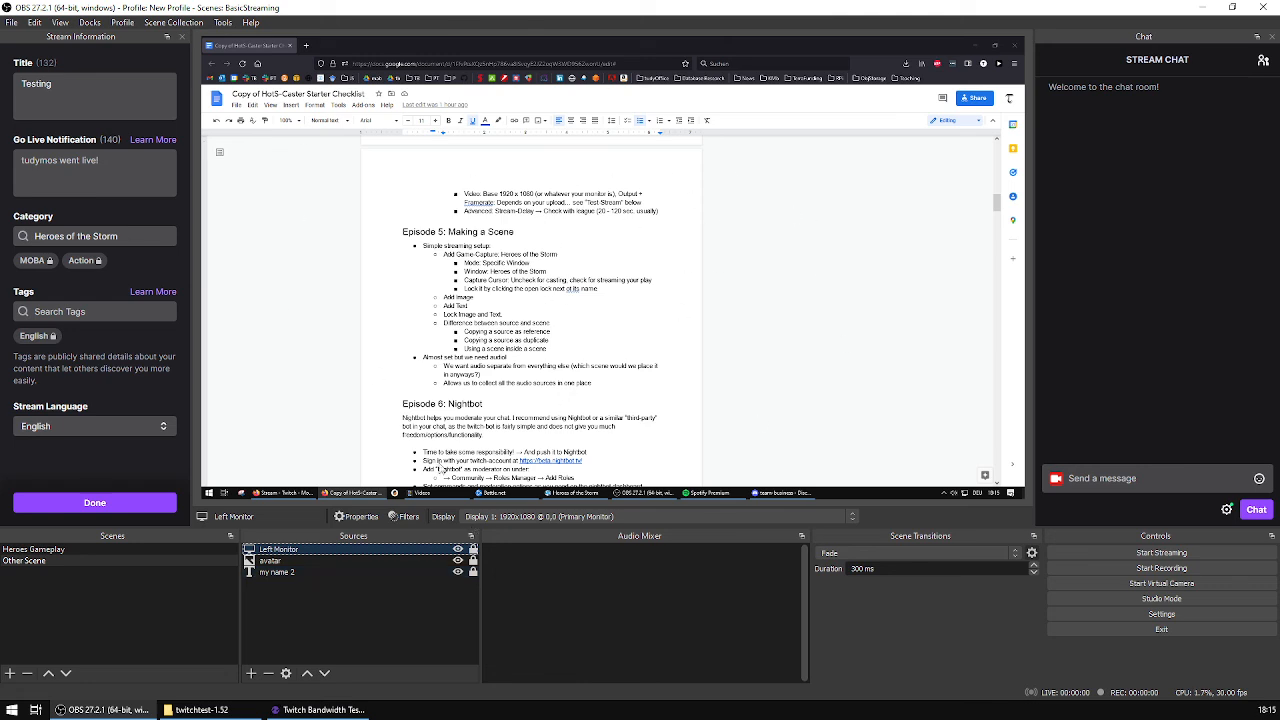
left_click(293, 562)
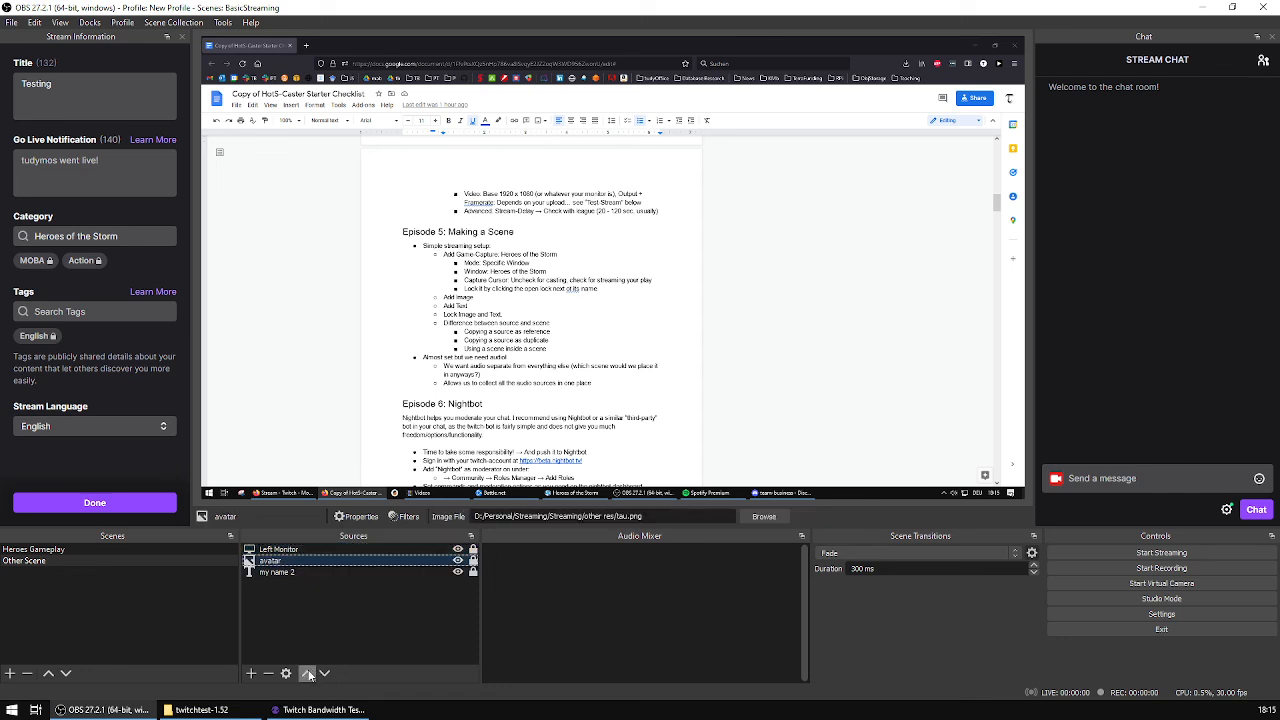
left_click(307, 673)
left_click(285, 574)
left_click(307, 673)
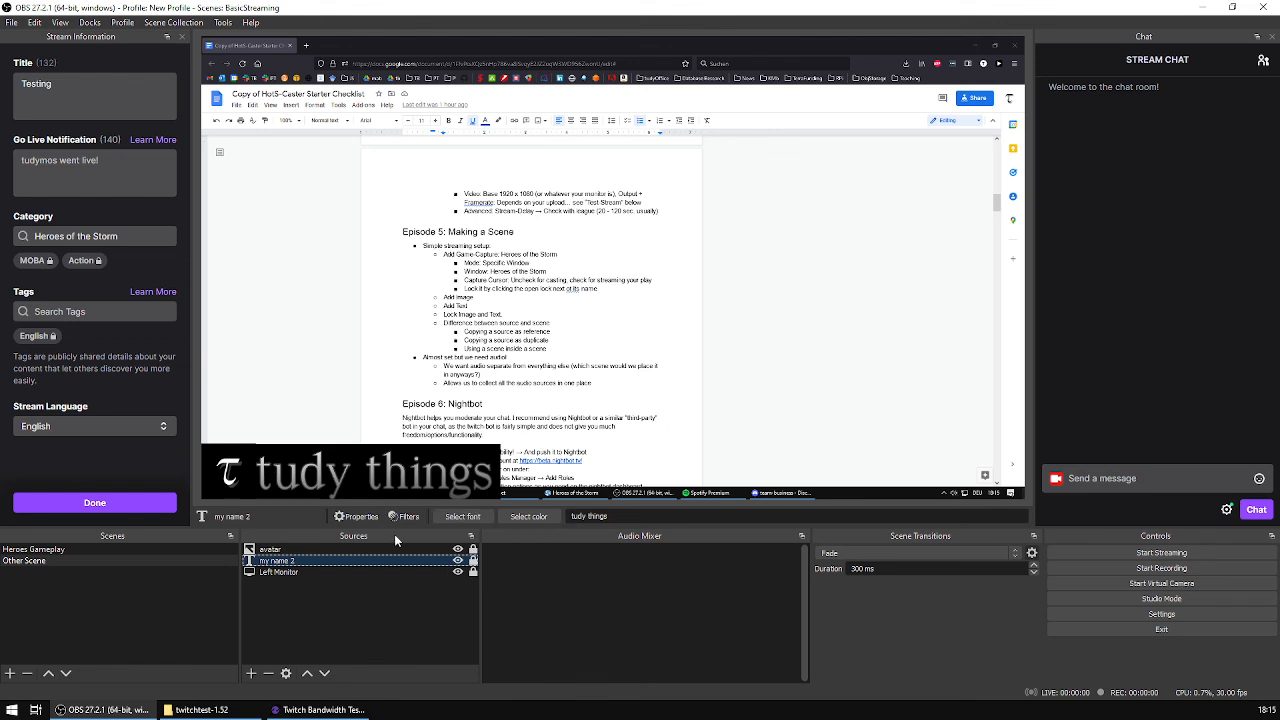
left_click(242, 453)
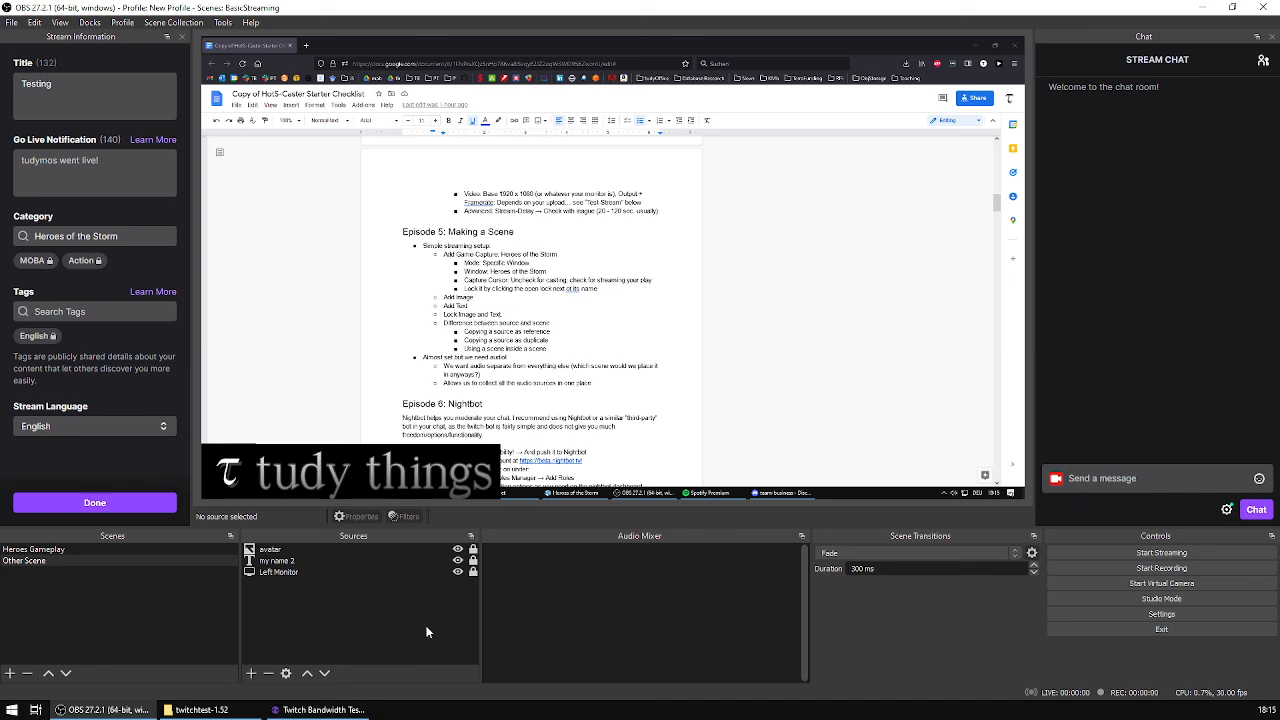
Step: Switch back and forth between Heroes Gameplay and Other Scene to compare their previews, ending on Heroes Gameplay
left_click(114, 549)
left_click(86, 560)
left_click(115, 549)
left_click(70, 560)
left_click(116, 548)
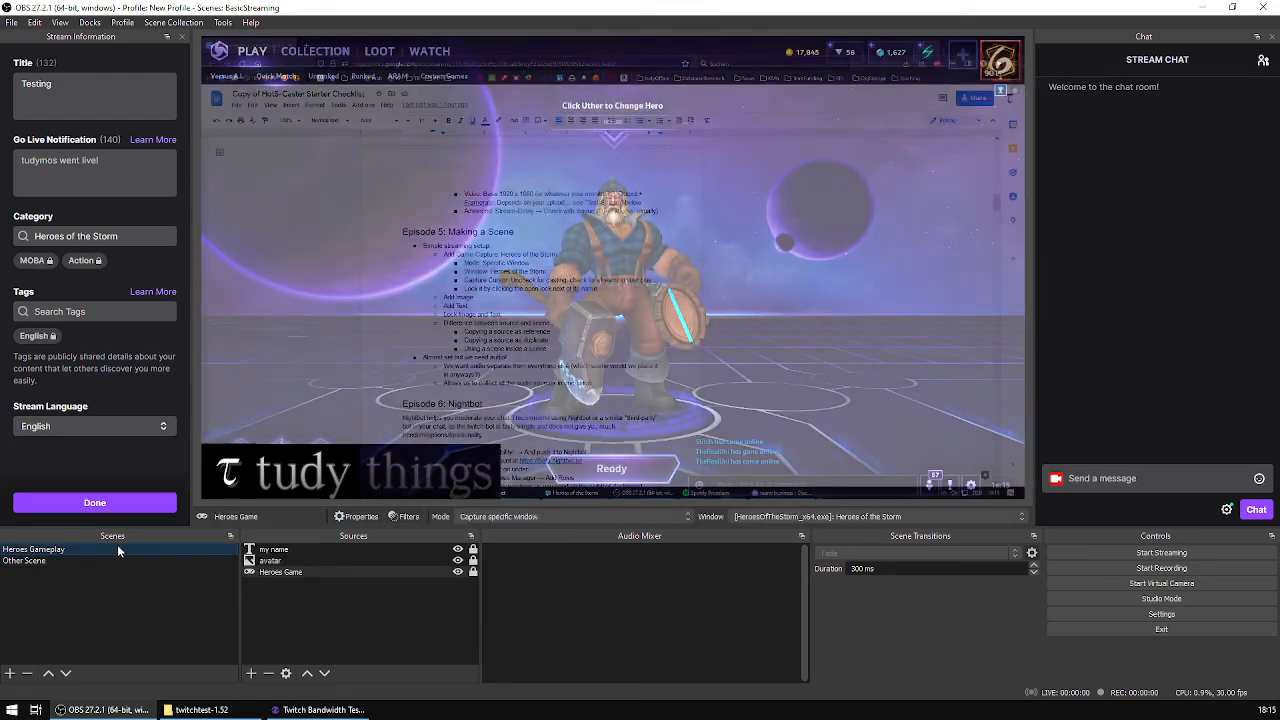
left_click(65, 560)
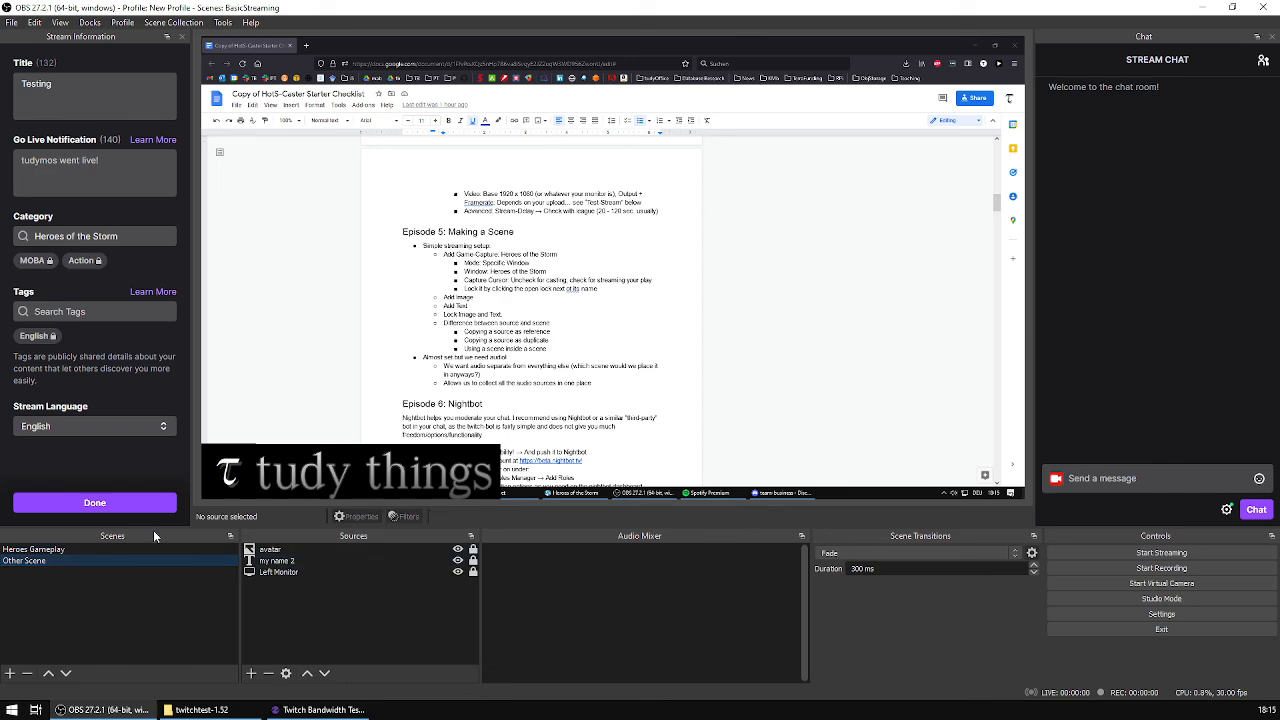
left_click(108, 549)
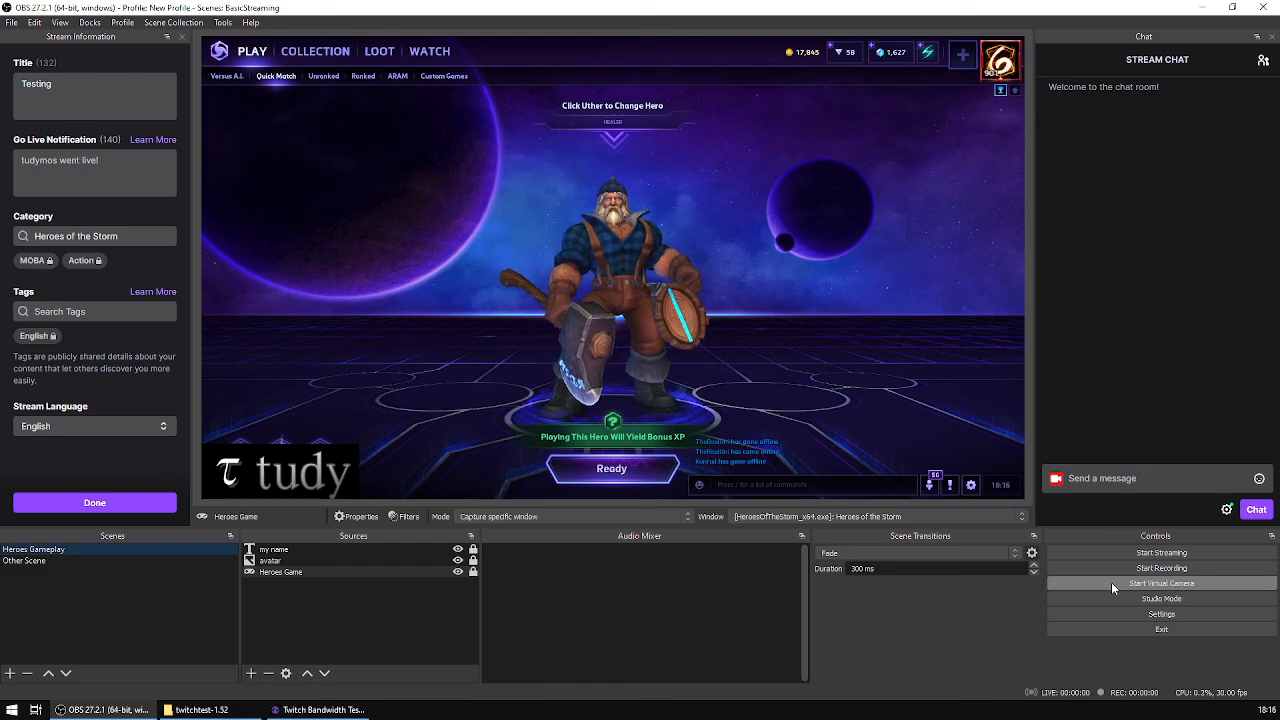
Step: Check the global audio devices in the audio settings and close the settings without changing anything
left_click(1161, 614)
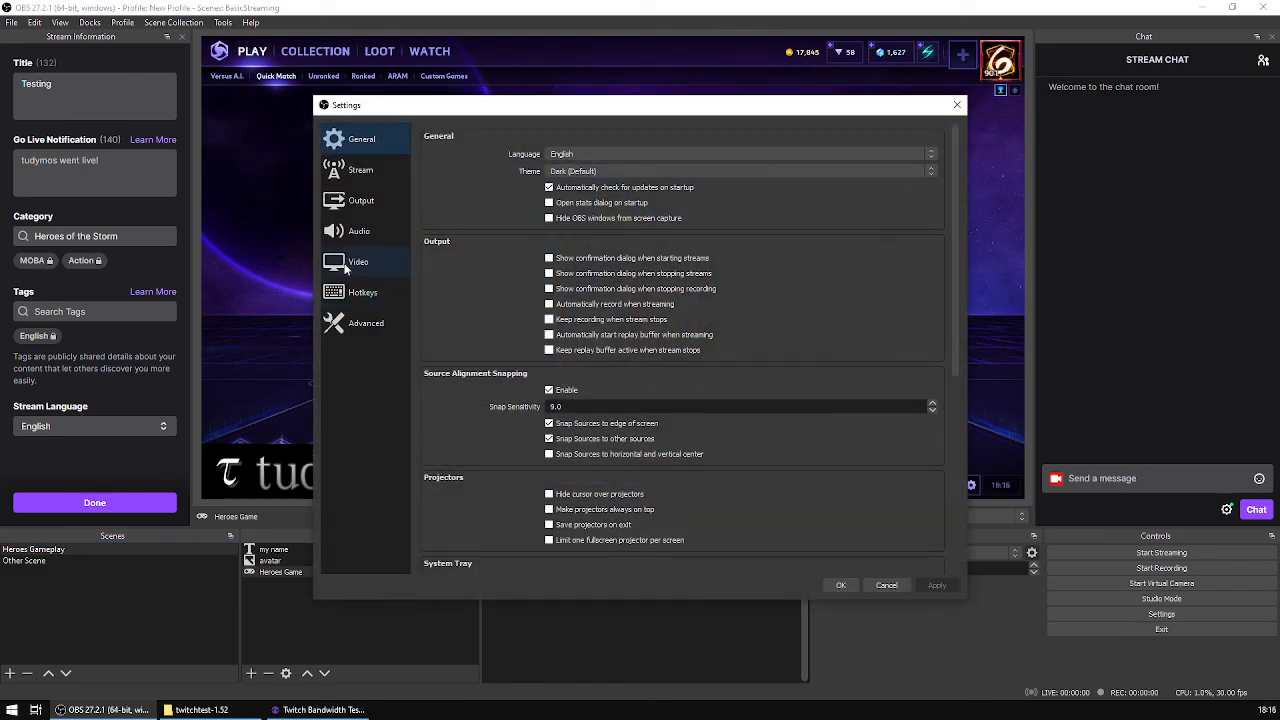
left_click(352, 231)
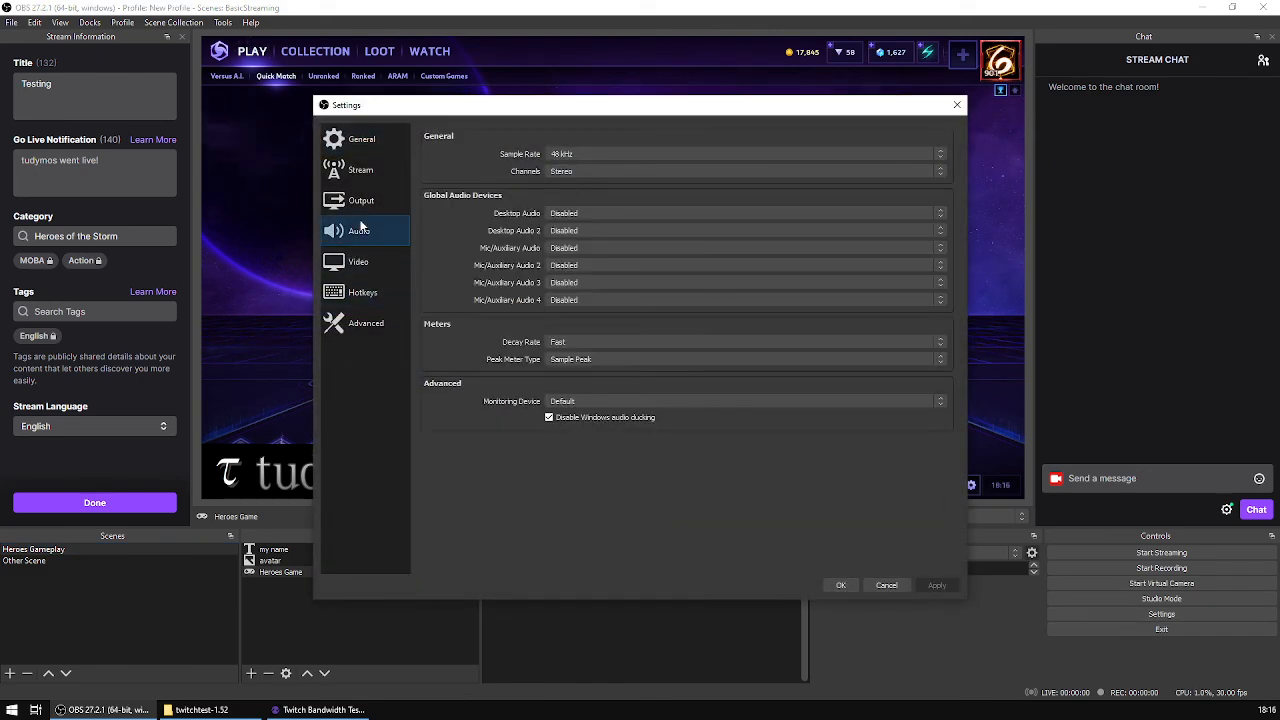
left_click(841, 586)
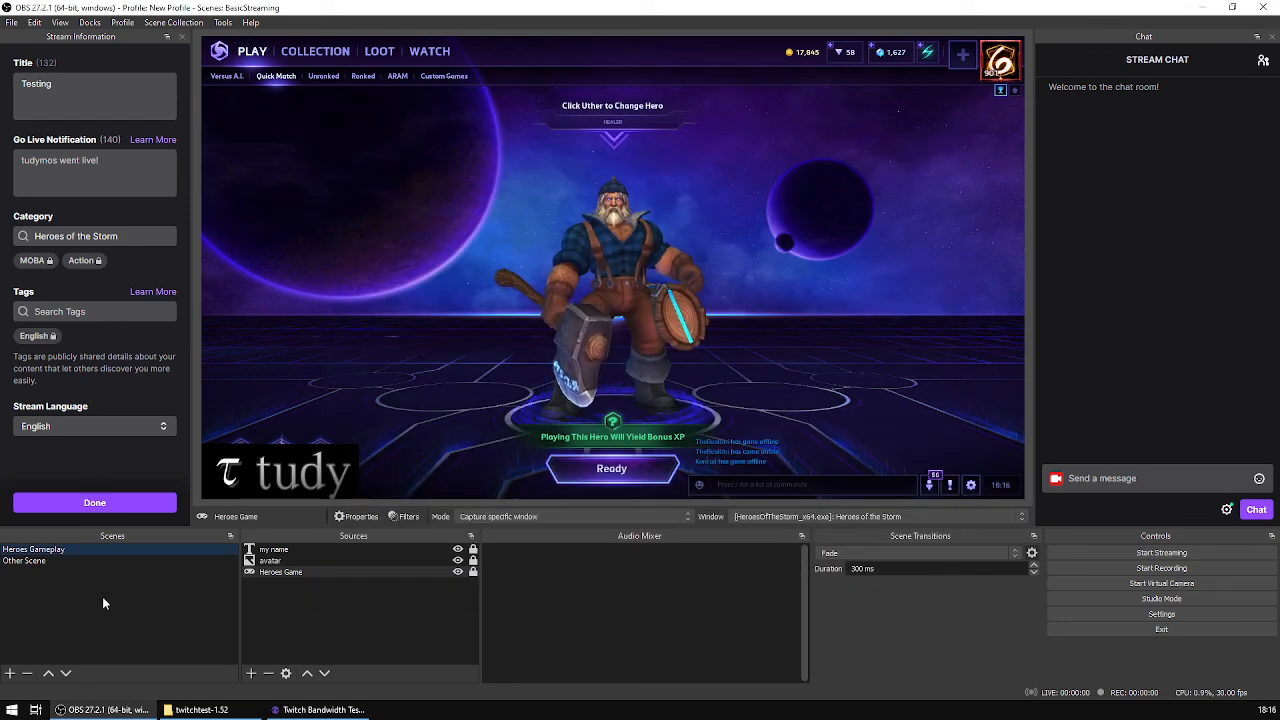